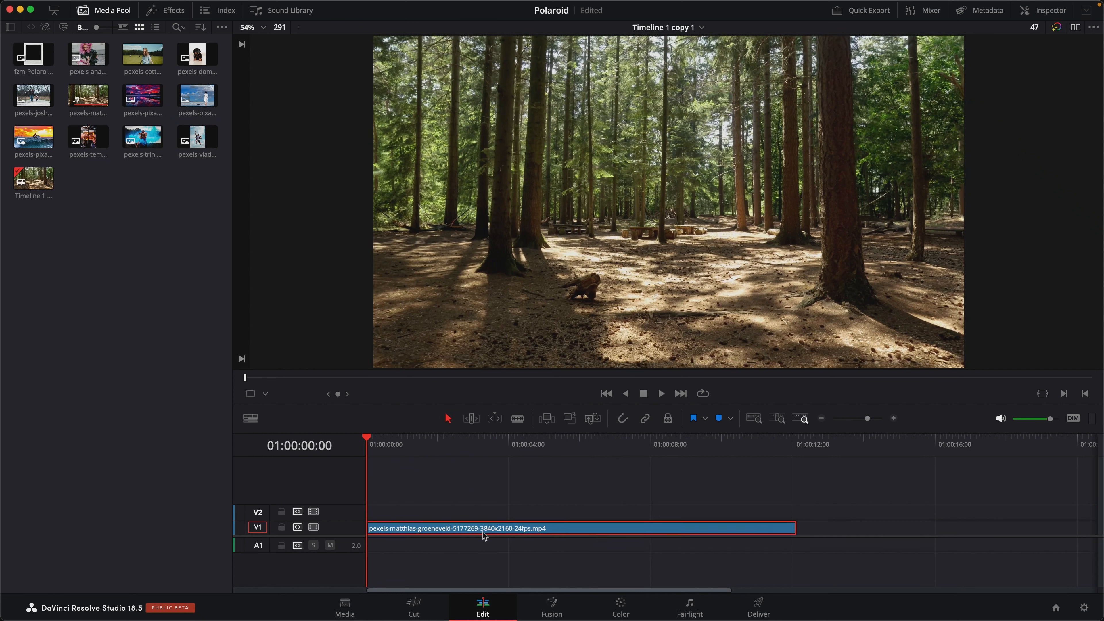
- Change the forest clip's speed to 200% on the timeline
{"action": "right_click", "coordinate": [482, 530]}
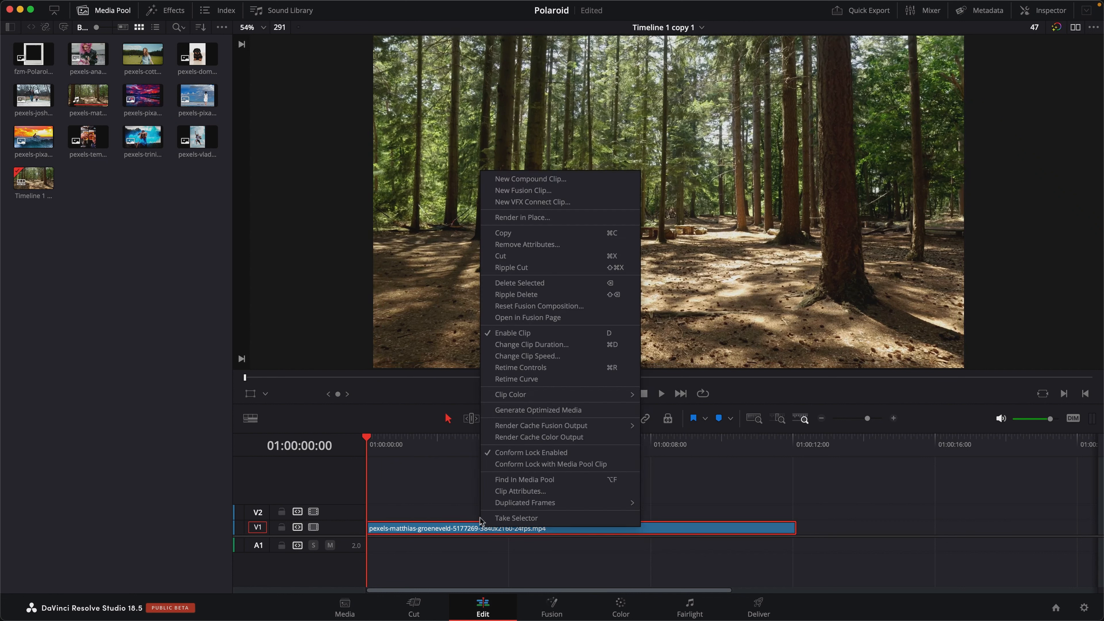
{"action": "left_click", "coordinate": [519, 356]}
{"action": "key", "text": "Down"}
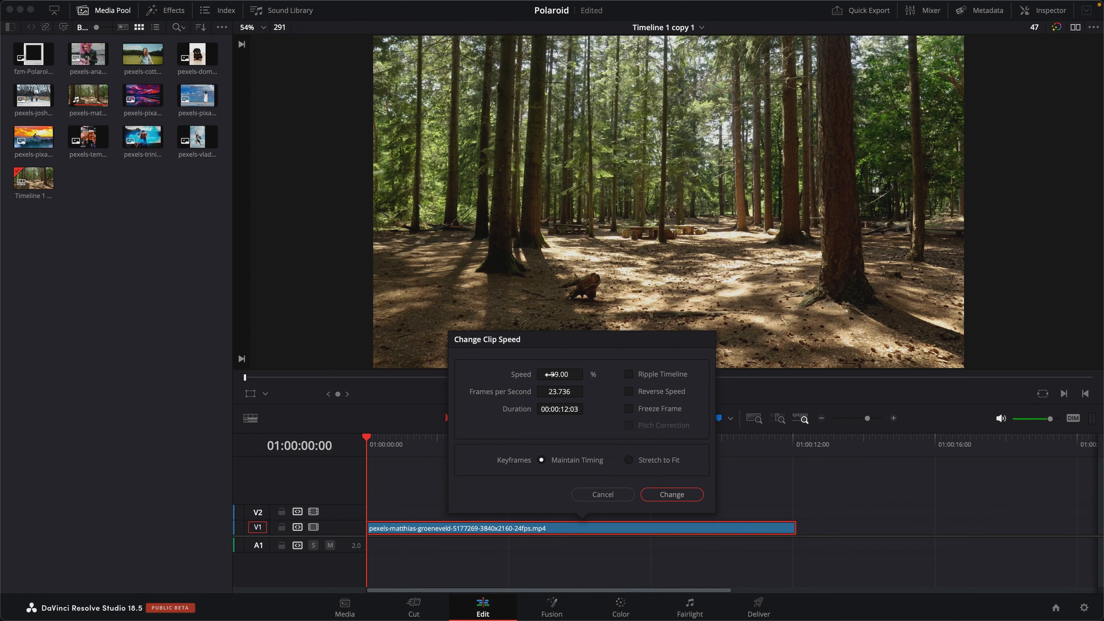
{"action": "type", "text": "200"}
{"action": "key", "text": "Return"}
{"action": "left_click", "coordinate": [695, 495]}
- Play back the sped-up forest clip and return the playhead to the timeline start
{"action": "left_click", "coordinate": [661, 393]}
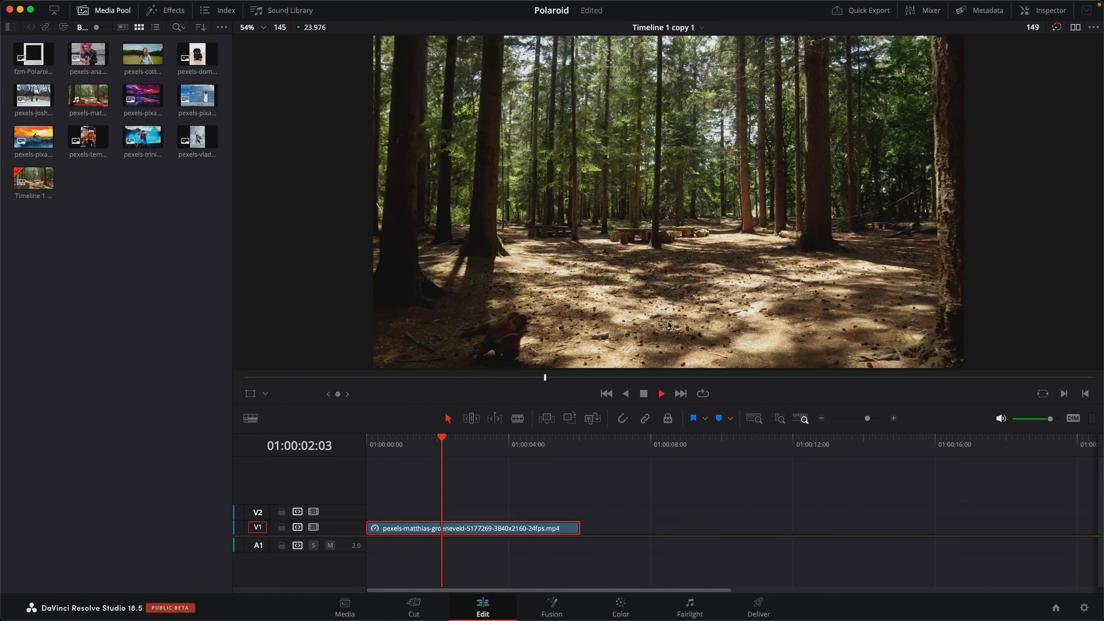
{"action": "left_click", "coordinate": [644, 393]}
{"action": "key", "text": "Home"}
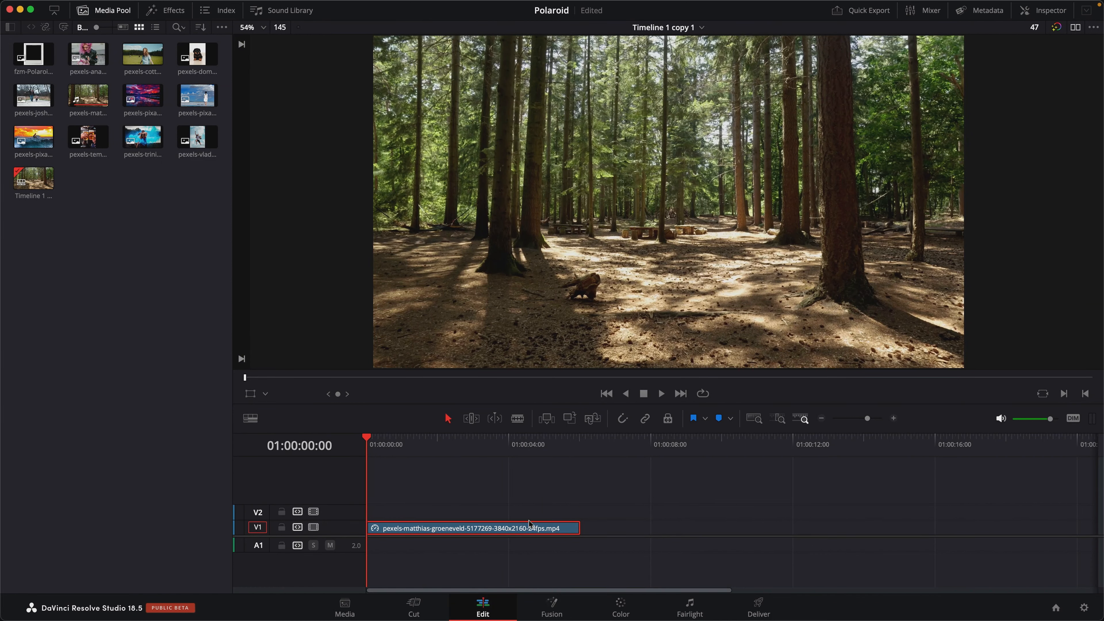
- Open the forest clip in Fusion and insert a Camera Tracker node between MediaIn1 and MediaOut1
{"action": "left_click", "coordinate": [552, 609]}
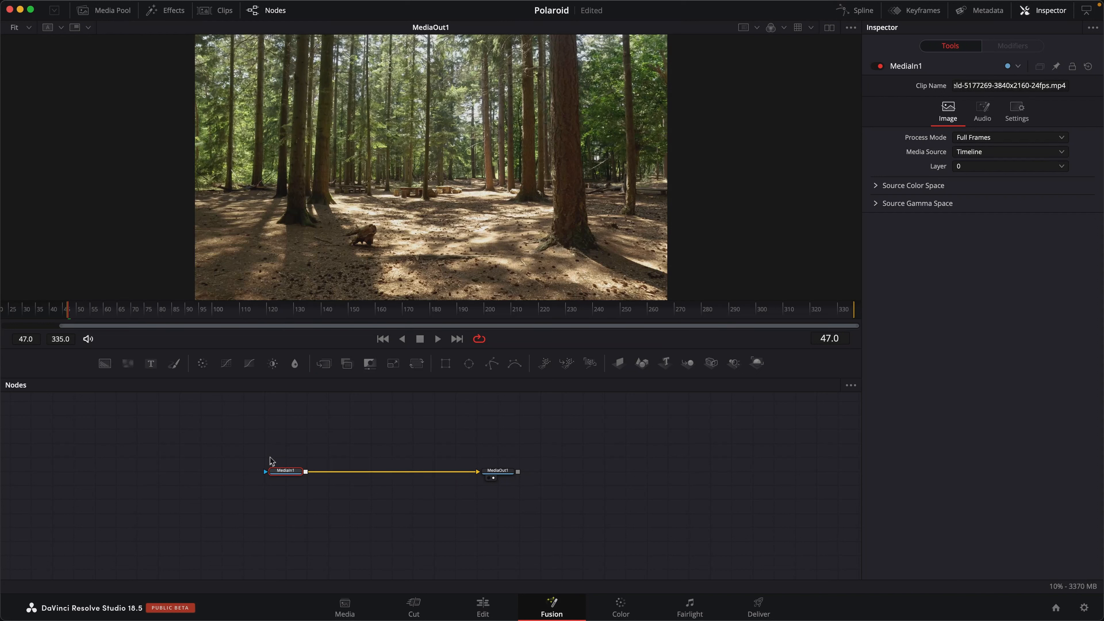
{"action": "mouse_move", "coordinate": [293, 473]}
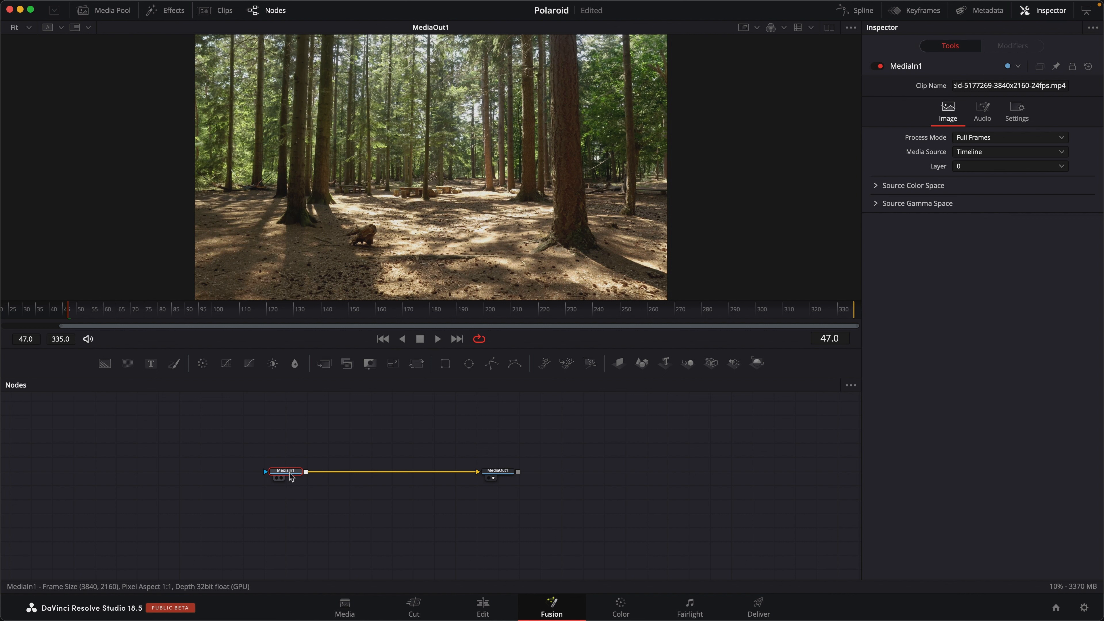
{"action": "key", "text": "shift+space"}
{"action": "type", "text": "camera"}
{"action": "left_click", "coordinate": [770, 503]}
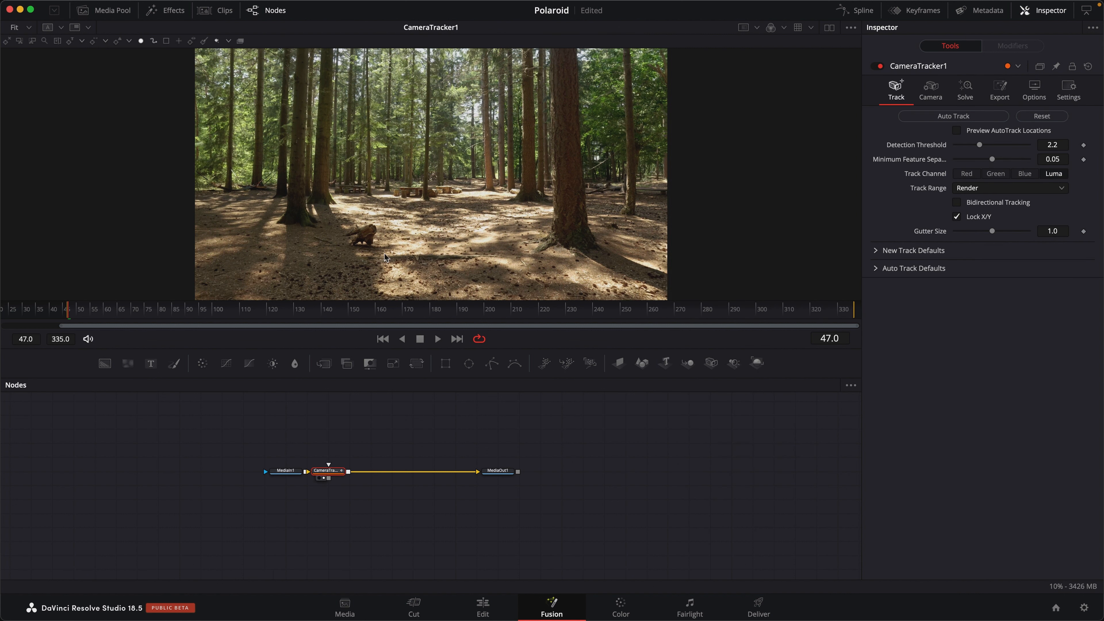
{"action": "left_click_drag", "start_coordinate": [343, 469], "coordinate": [364, 468]}
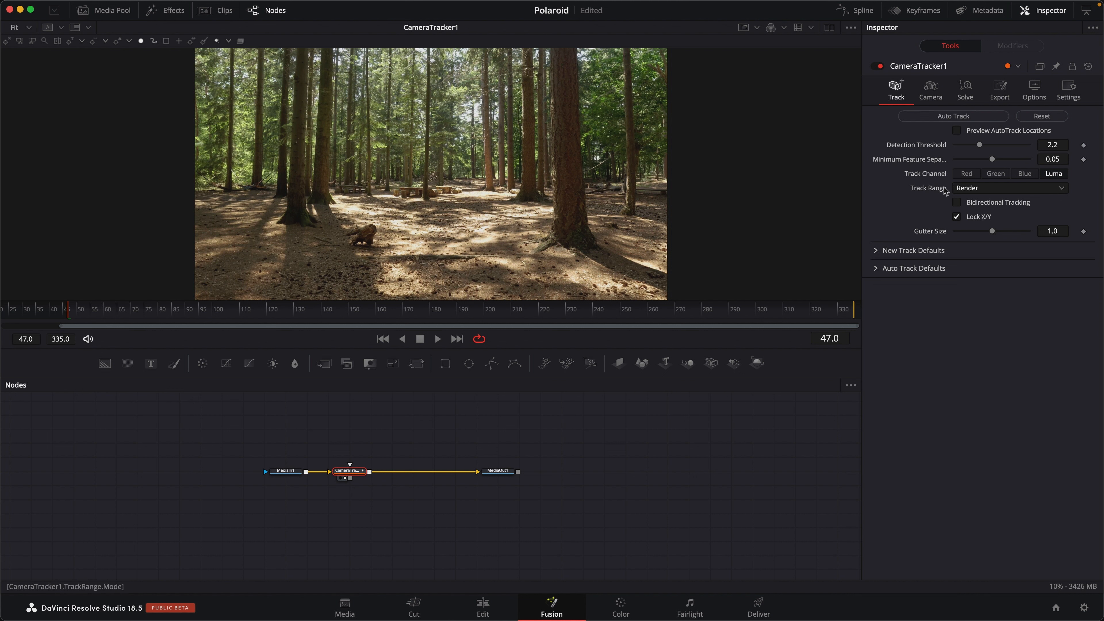
- Auto-track the forest footage with Bidirectional Tracking enabled and solve the camera
{"action": "left_click", "coordinate": [956, 203]}
{"action": "left_click", "coordinate": [953, 116]}
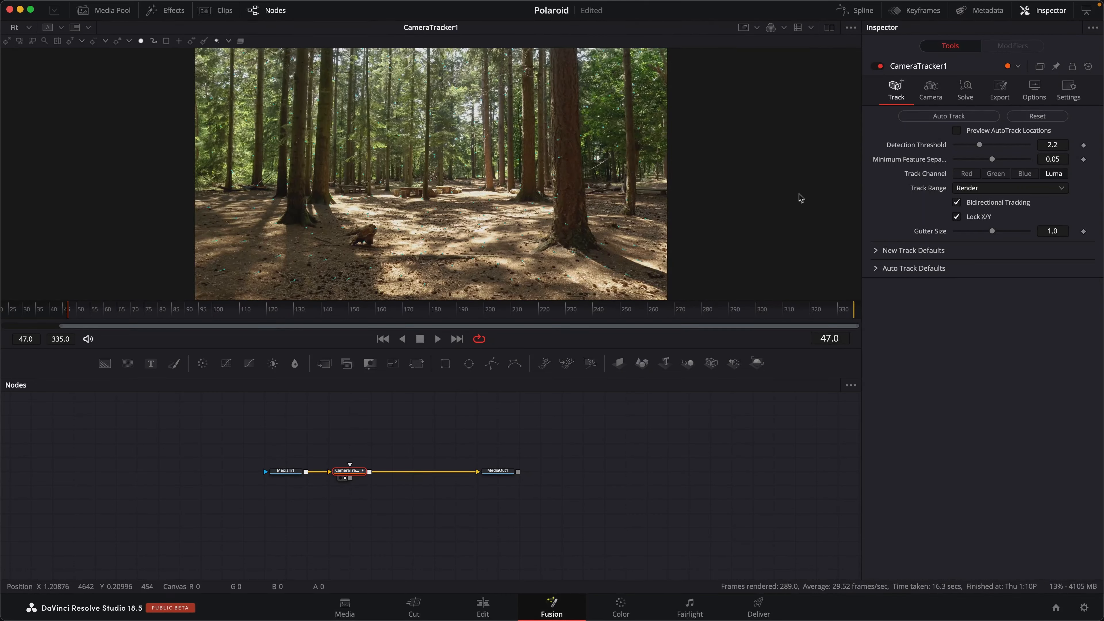
{"action": "left_click", "coordinate": [965, 89]}
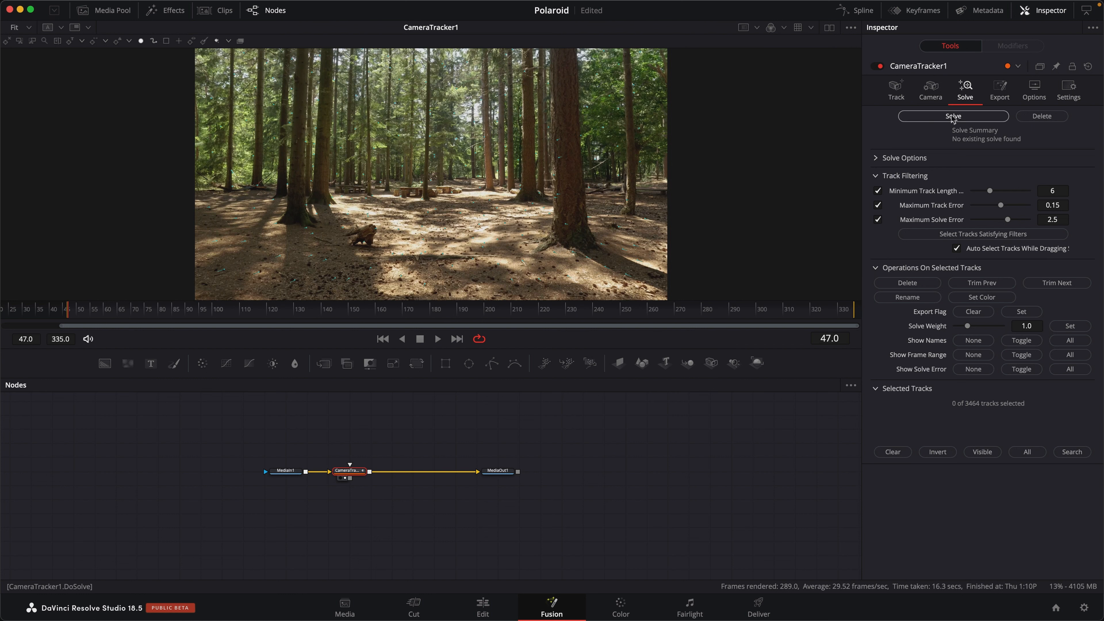
{"action": "left_click", "coordinate": [953, 116]}
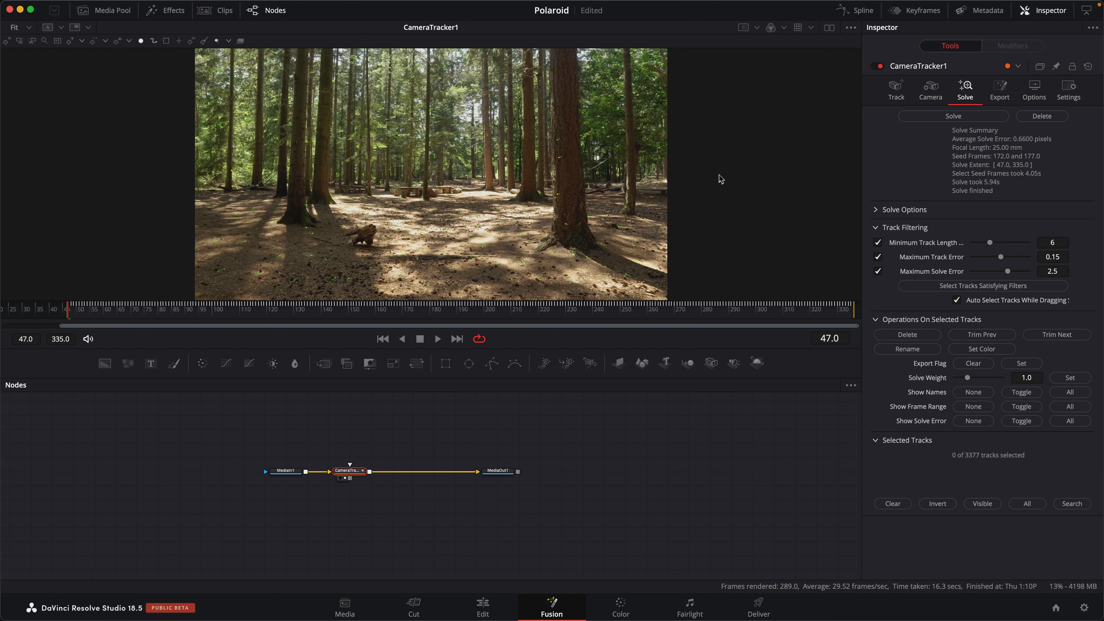
- Delete the tracks satisfying the existing track filters and solve the camera again
{"action": "mouse_move", "coordinate": [520, 192]}
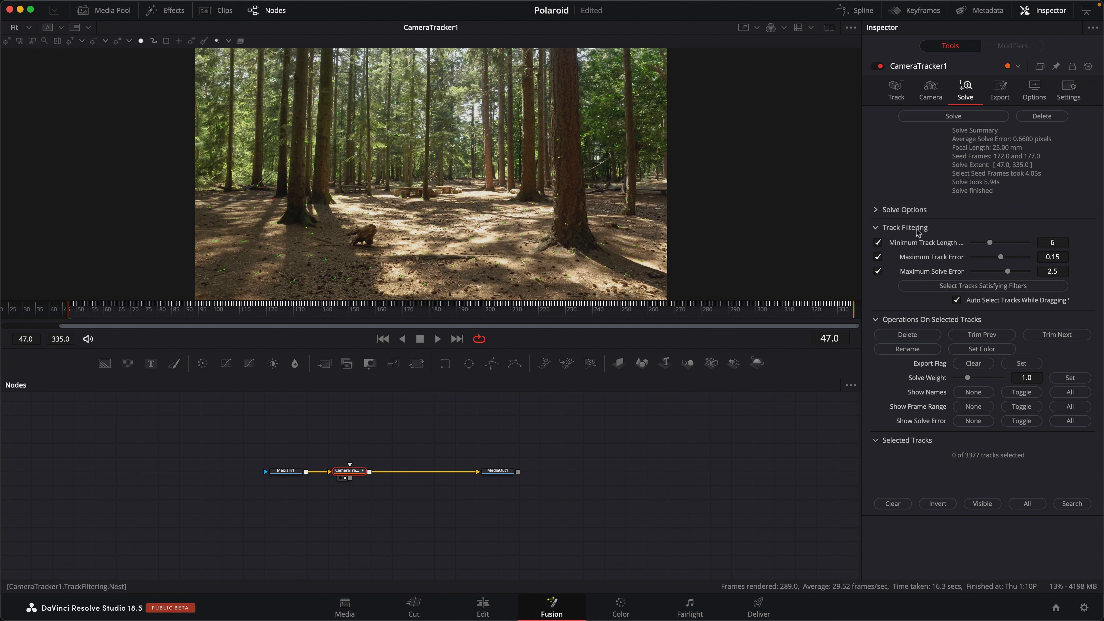
{"action": "left_click", "coordinate": [961, 286]}
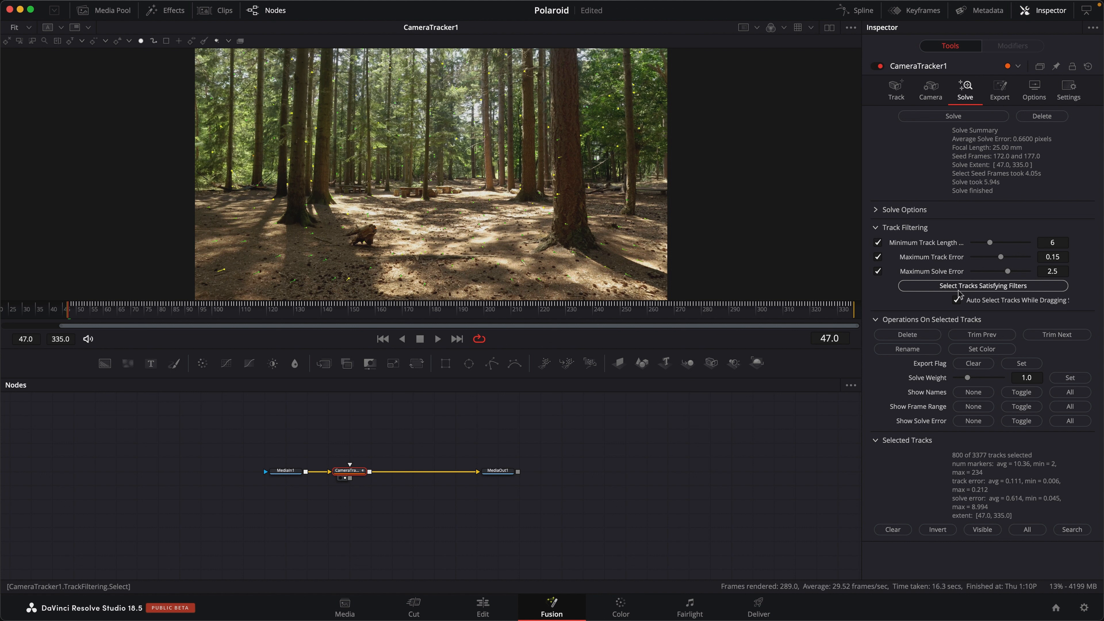
{"action": "left_click", "coordinate": [908, 335]}
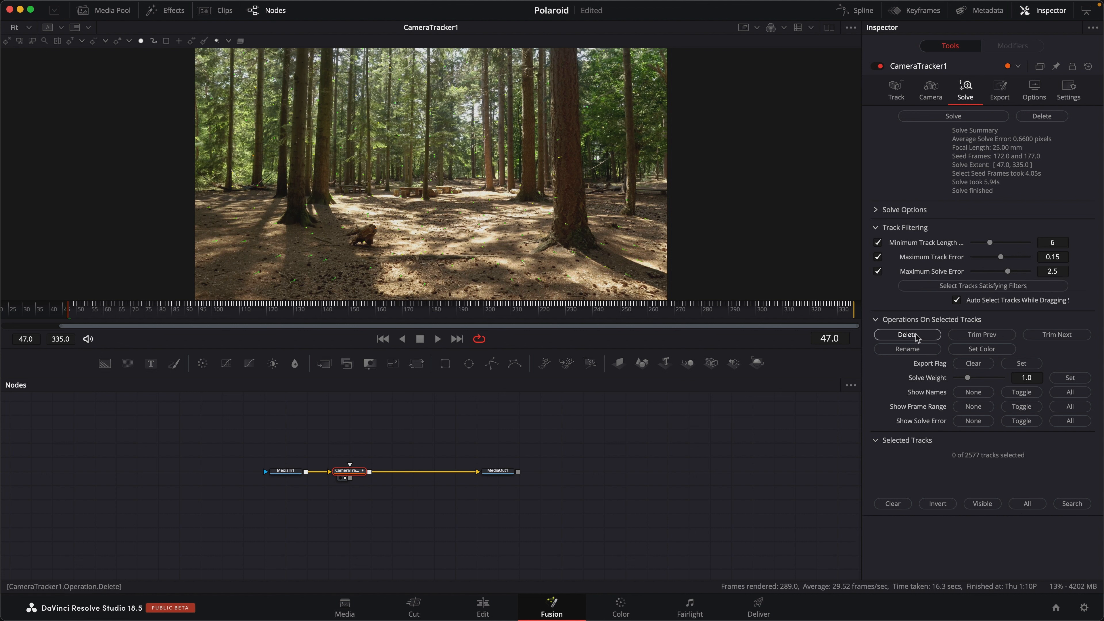
{"action": "left_click", "coordinate": [955, 116]}
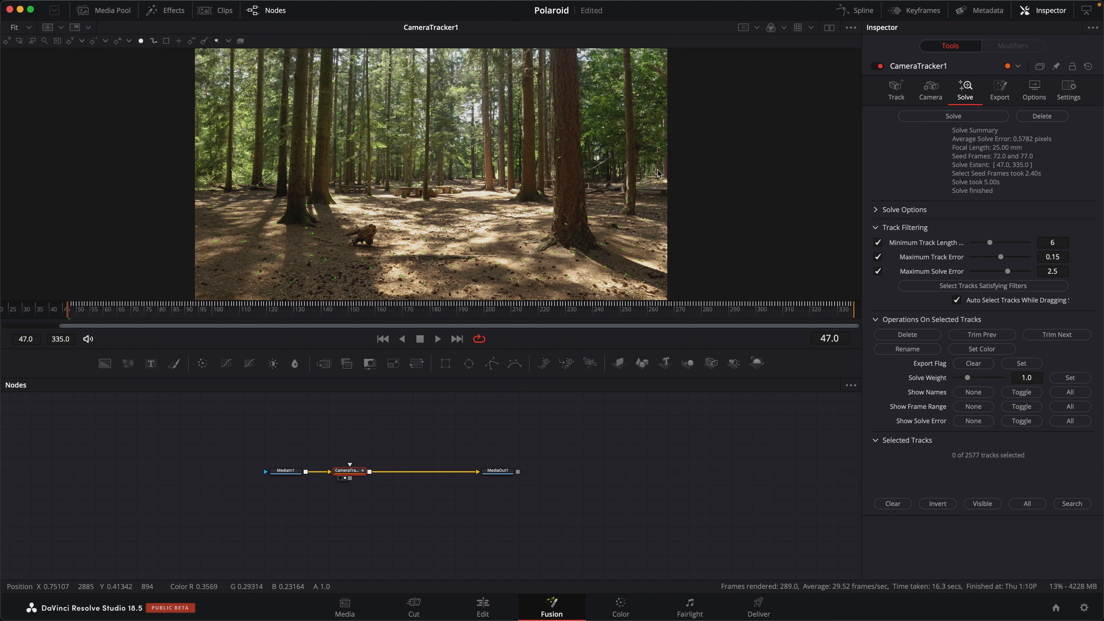
- Set the 3D scene's origin and XZ ground-plane orientation from tracks selected on the forest floor, then return the transform to Aligned
{"action": "left_click", "coordinate": [1001, 90]}
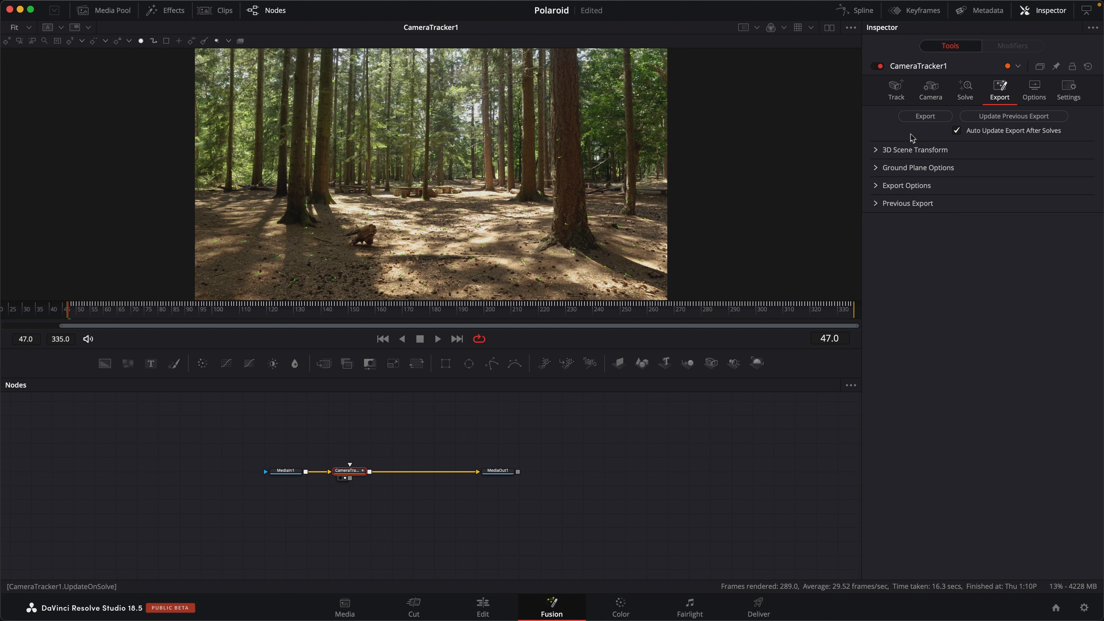
{"action": "left_click", "coordinate": [876, 150]}
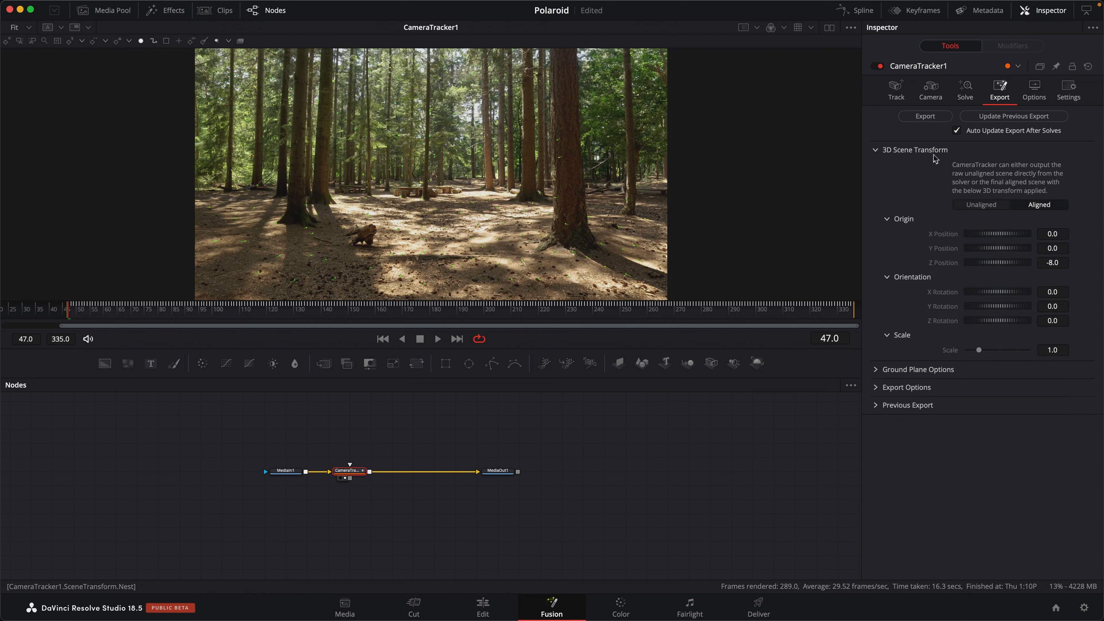
{"action": "left_click", "coordinate": [980, 207]}
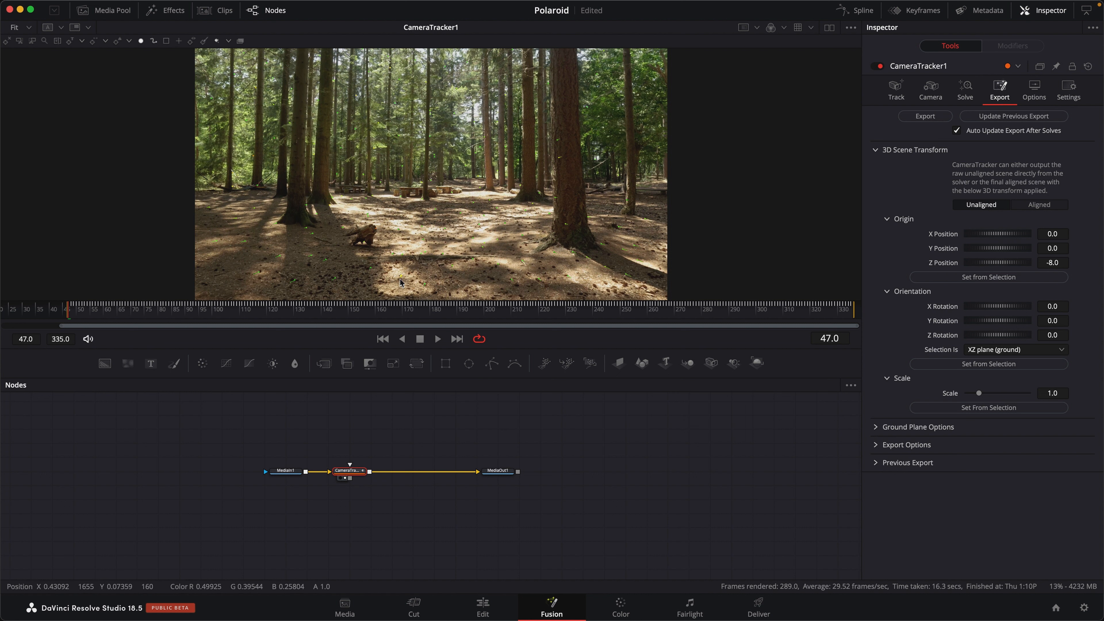
{"action": "left_click", "coordinate": [981, 277]}
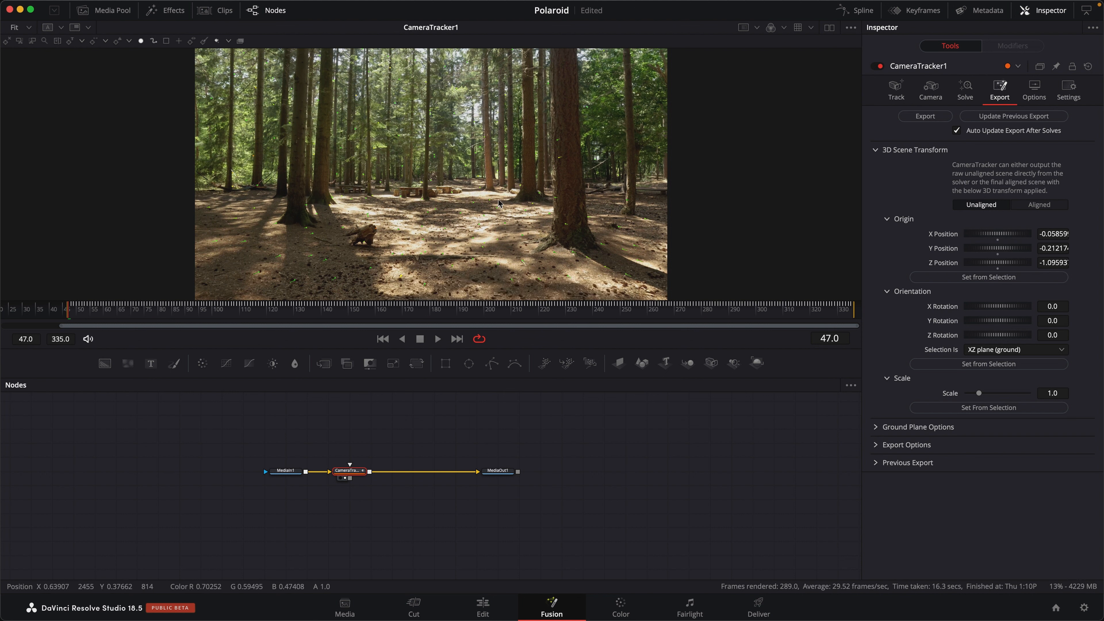
{"action": "left_click_drag", "start_coordinate": [503, 196], "coordinate": [386, 252]}
{"action": "left_click", "coordinate": [989, 365]}
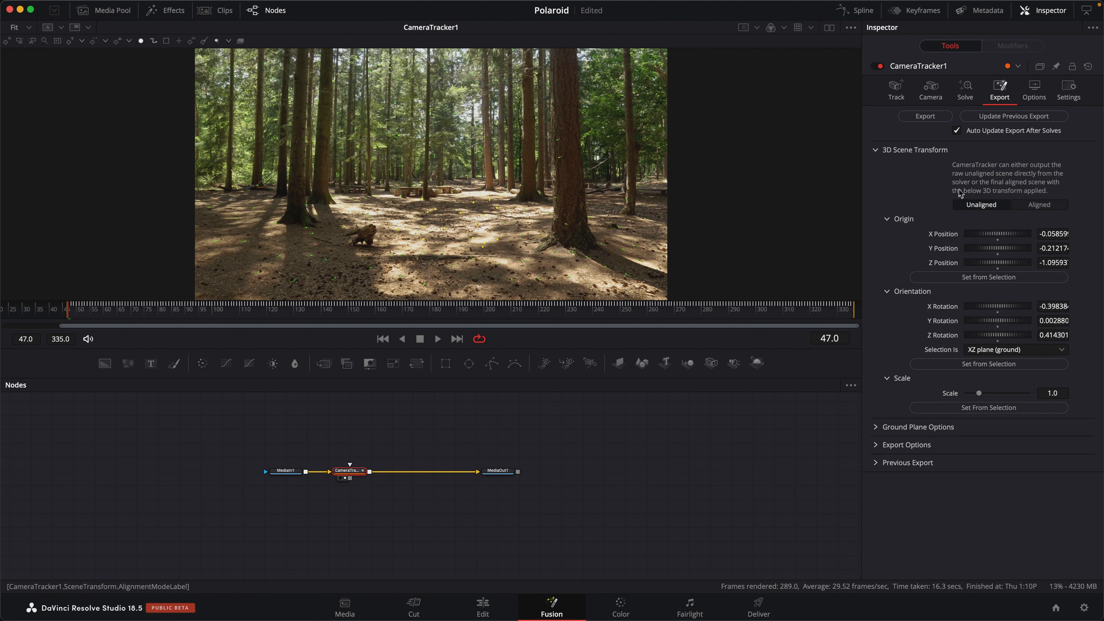
{"action": "left_click", "coordinate": [1039, 205]}
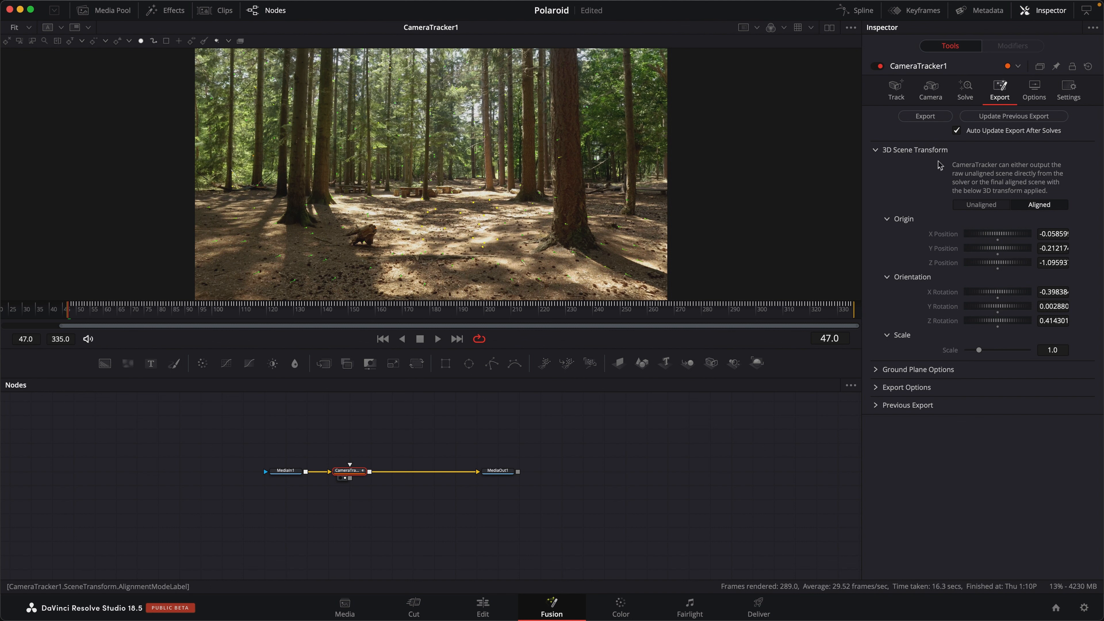
- Export the tracked 3D scene and arrange the exported nodes clear of the MediaIn1, CameraTracker1 and MediaOut1 row
{"action": "left_click", "coordinate": [925, 116]}
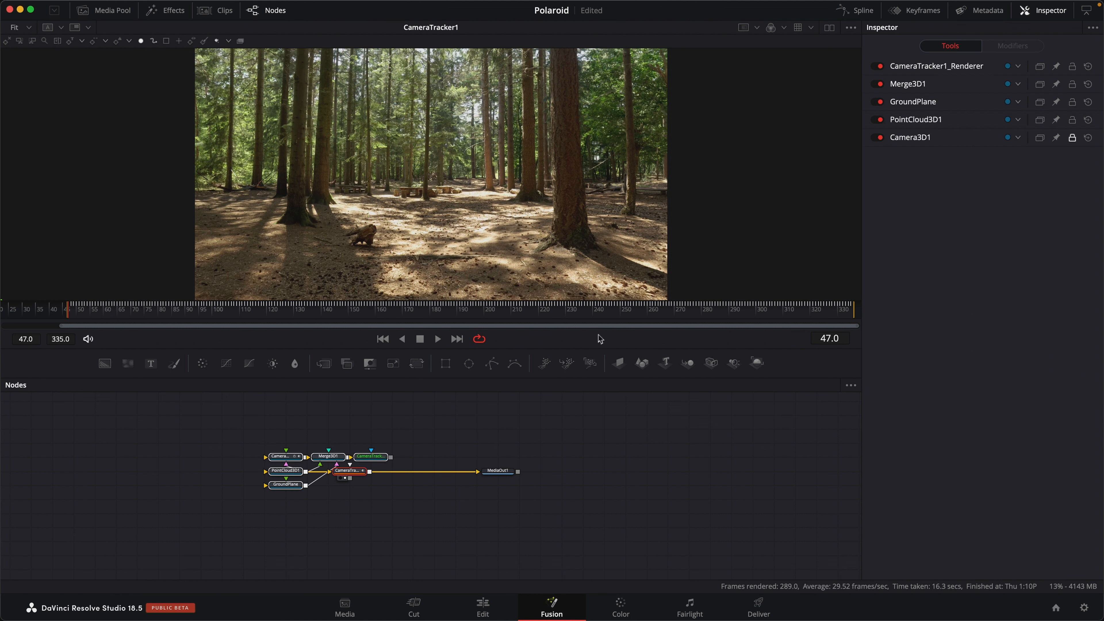
{"action": "left_click_drag", "start_coordinate": [369, 458], "coordinate": [431, 419]}
{"action": "scroll", "coordinate": [430, 421], "scroll_direction": "up", "scroll_amount": 3}
{"action": "left_click_drag", "start_coordinate": [283, 517], "coordinate": [177, 518]}
{"action": "left_click", "coordinate": [399, 469]}
- Display Merge3D1 in the viewer and examine the point cloud and camera against the ground plane from several angles
{"action": "left_click_drag", "start_coordinate": [389, 459], "coordinate": [424, 218]}
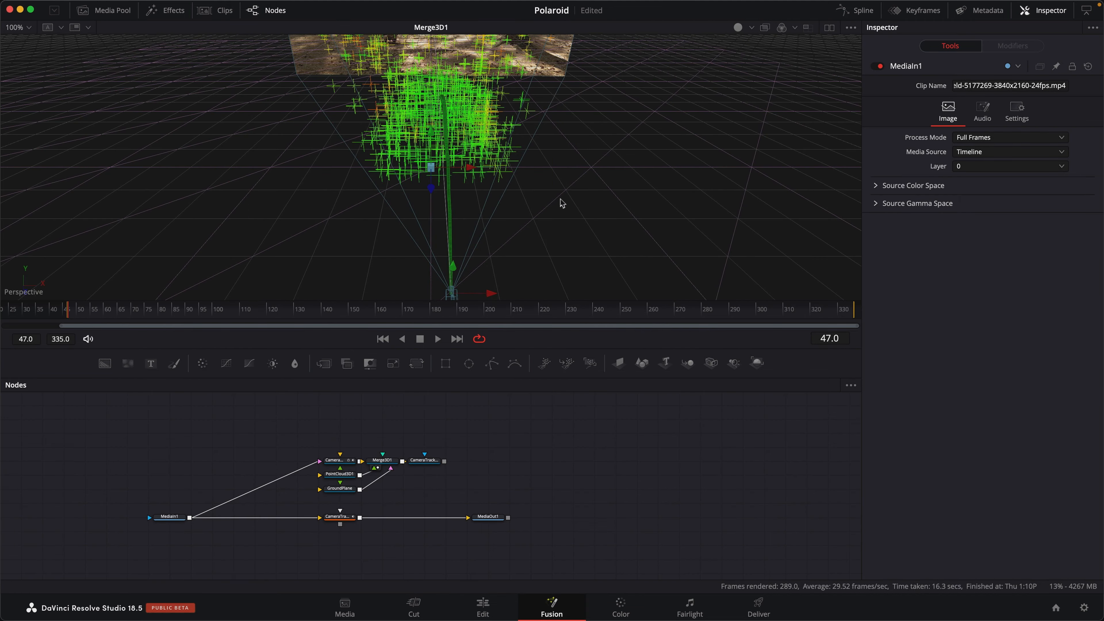
{"action": "left_click_drag", "start_coordinate": [562, 203], "coordinate": [575, 196]}
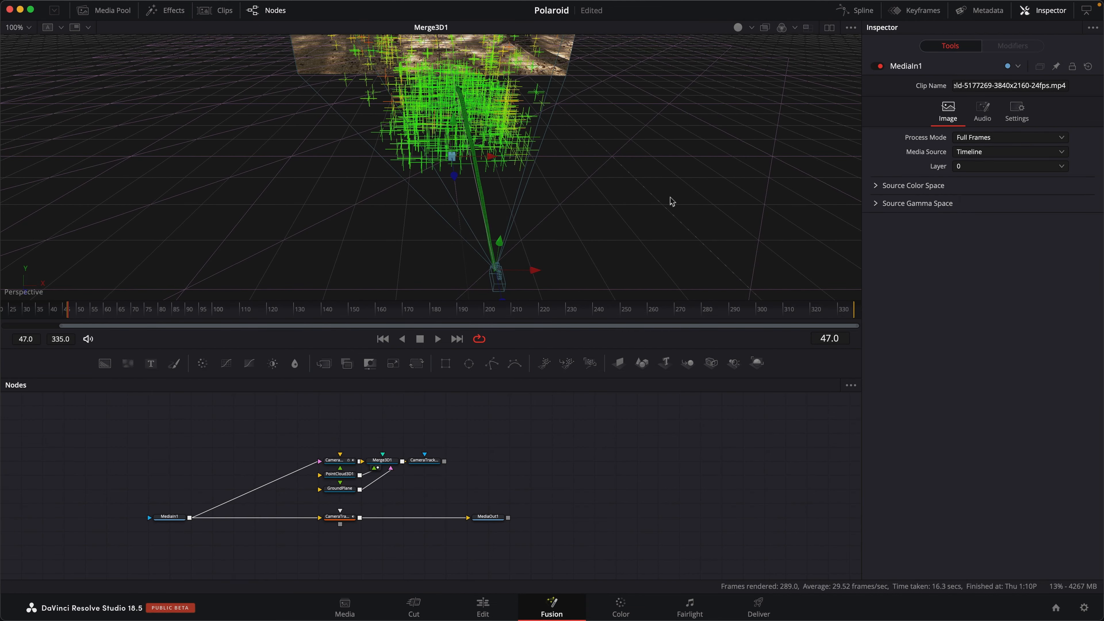
{"action": "left_click_drag", "start_coordinate": [672, 202], "coordinate": [550, 234]}
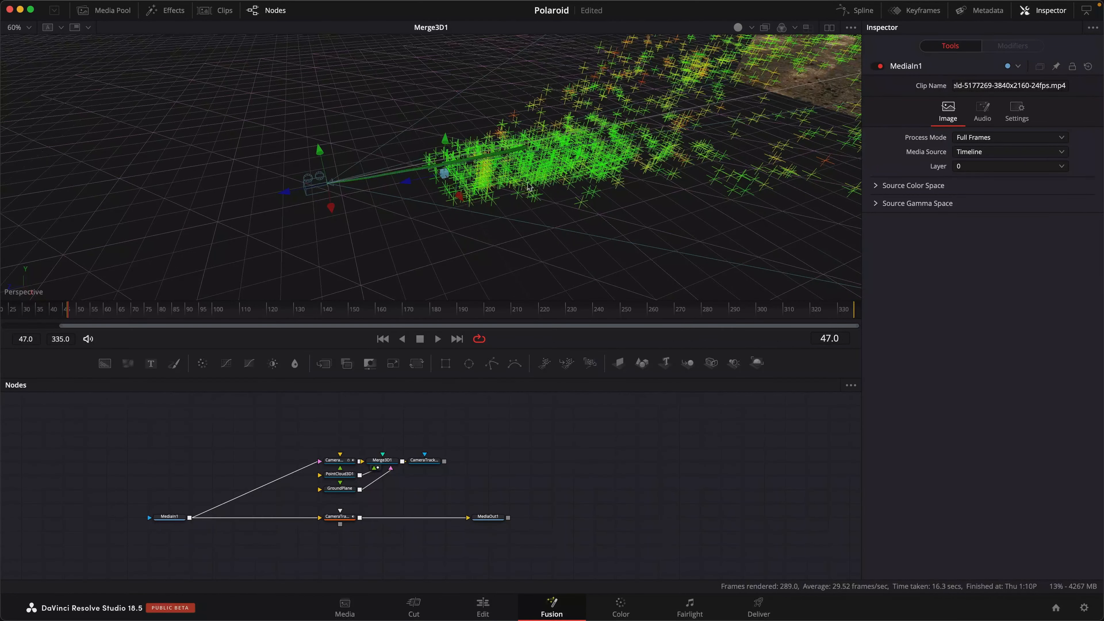
{"action": "left_click_drag", "start_coordinate": [504, 194], "coordinate": [474, 112]}
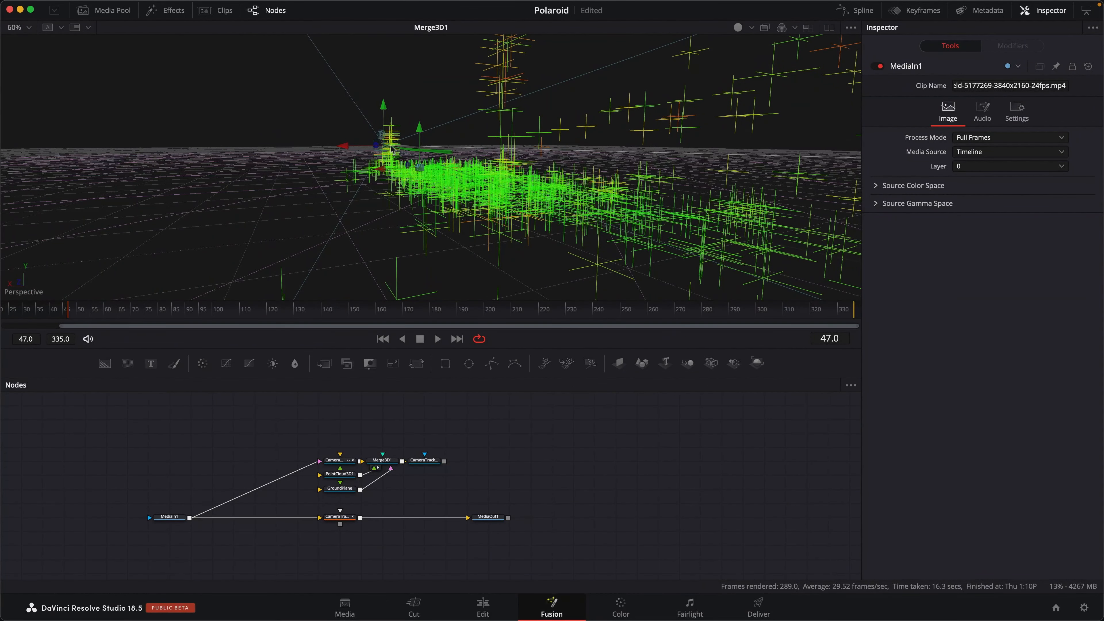
{"action": "left_click_drag", "start_coordinate": [433, 258], "coordinate": [587, 260]}
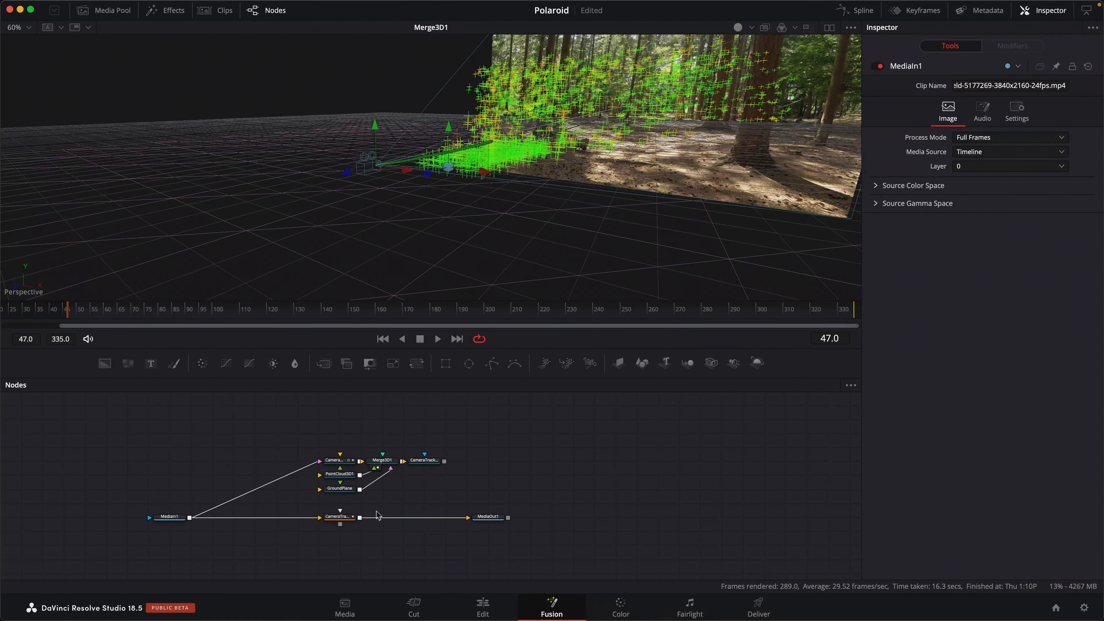
- Delete the CameraTracker1 and GroundPlane nodes from the composition
{"action": "left_click_drag", "start_coordinate": [381, 505], "coordinate": [314, 547]}
{"action": "key", "text": "Delete"}
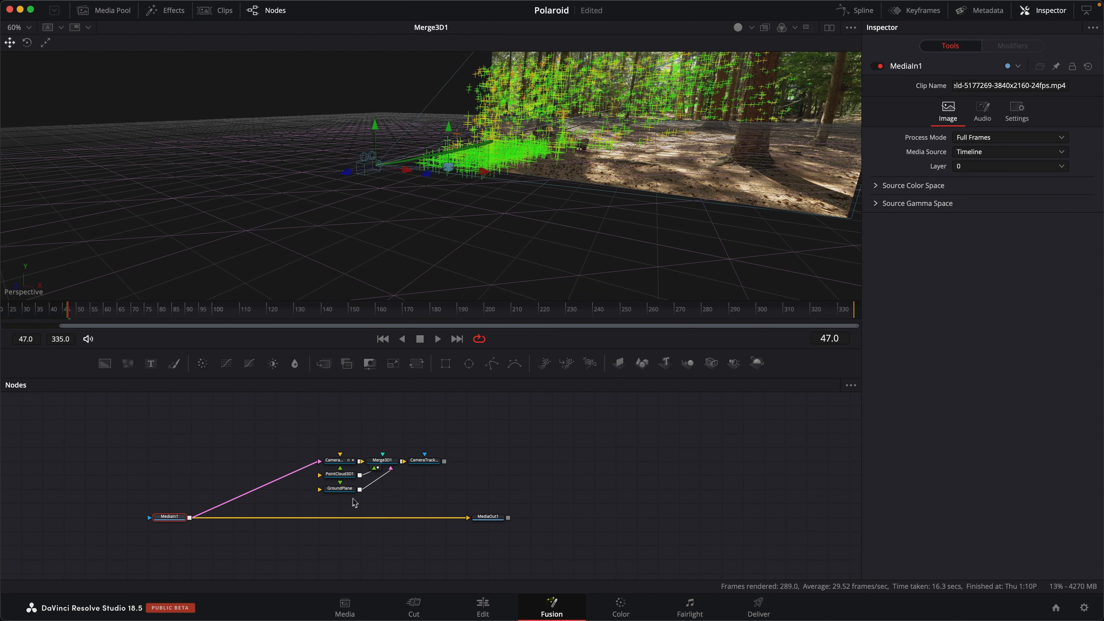
{"action": "left_click_drag", "start_coordinate": [340, 492], "coordinate": [404, 507]}
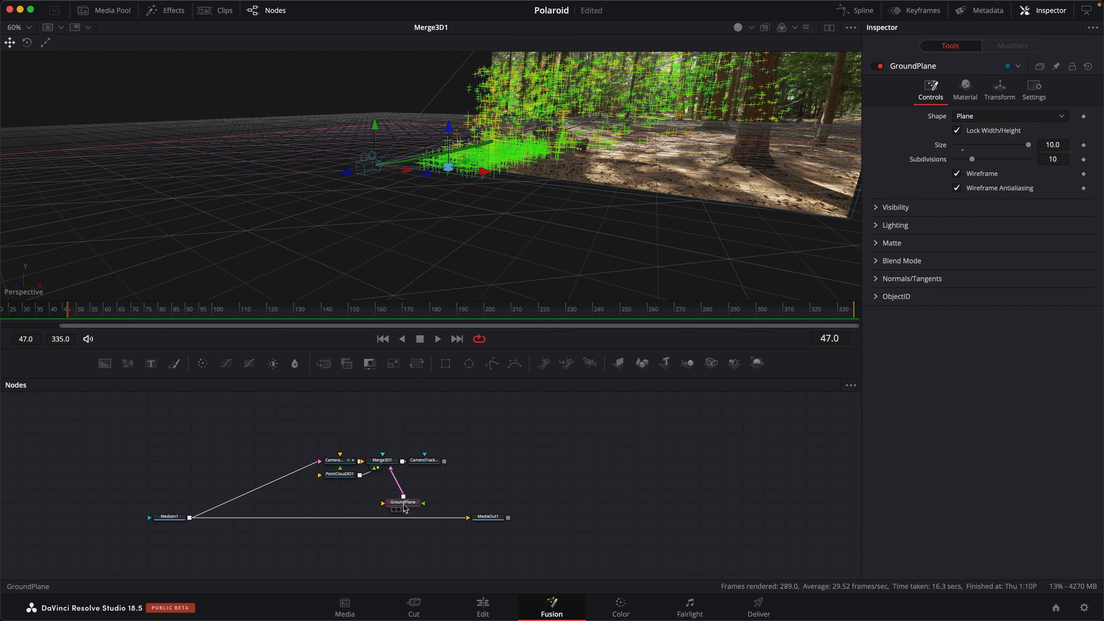
{"action": "key", "text": "Delete"}
- Place PointCloud3D1 below Merge3D1 and spread the Camera3D1, CameraTracker1_Renderer and MediaOut1 nodes farther apart
{"action": "left_click_drag", "start_coordinate": [341, 479], "coordinate": [382, 494]}
{"action": "left_click_drag", "start_coordinate": [493, 521], "coordinate": [747, 522]}
{"action": "left_click_drag", "start_coordinate": [351, 461], "coordinate": [288, 461]}
{"action": "left_click_drag", "start_coordinate": [425, 460], "coordinate": [488, 461]}
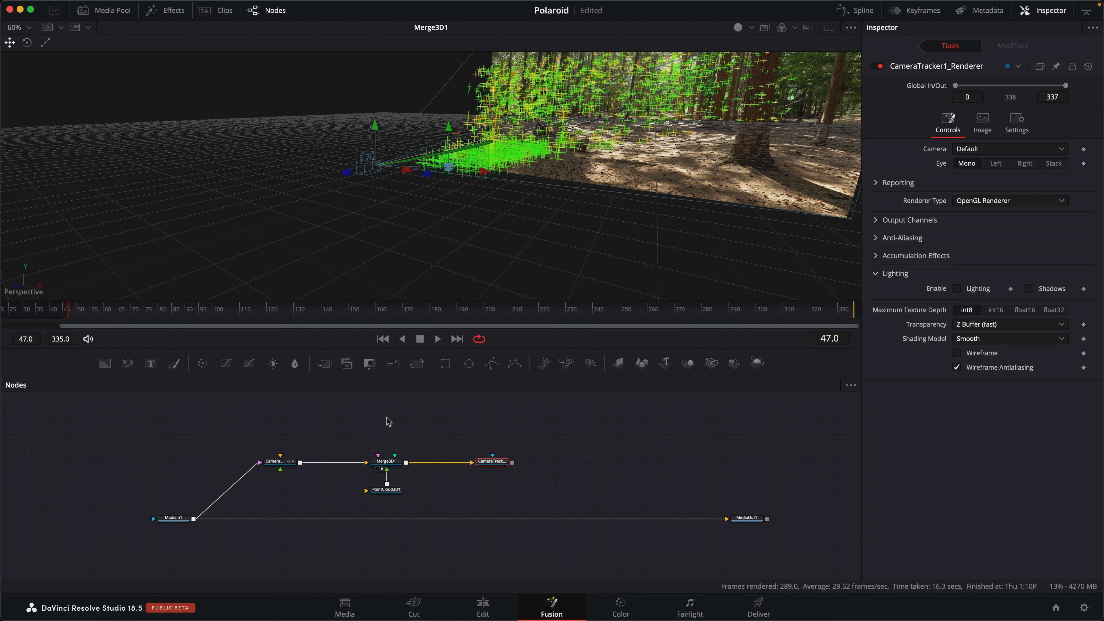
- Display MediaIn1 in the viewer and move the playhead to frame 260
{"action": "left_click", "coordinate": [173, 518]}
{"action": "left_click_drag", "start_coordinate": [173, 518], "coordinate": [368, 271]}
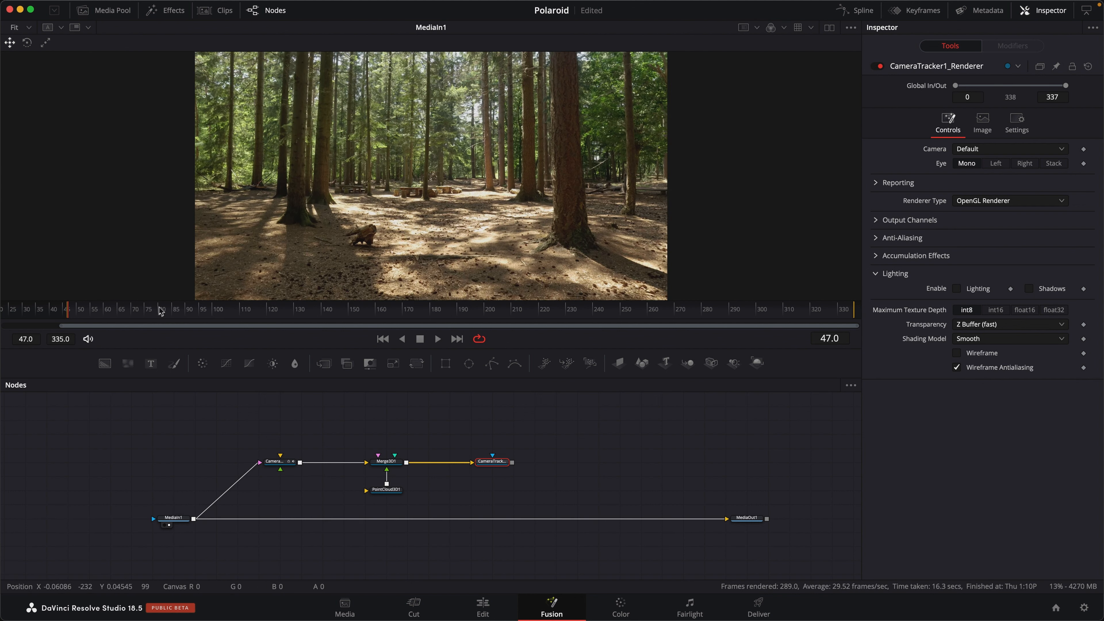
{"action": "left_click_drag", "start_coordinate": [73, 317], "coordinate": [648, 325]}
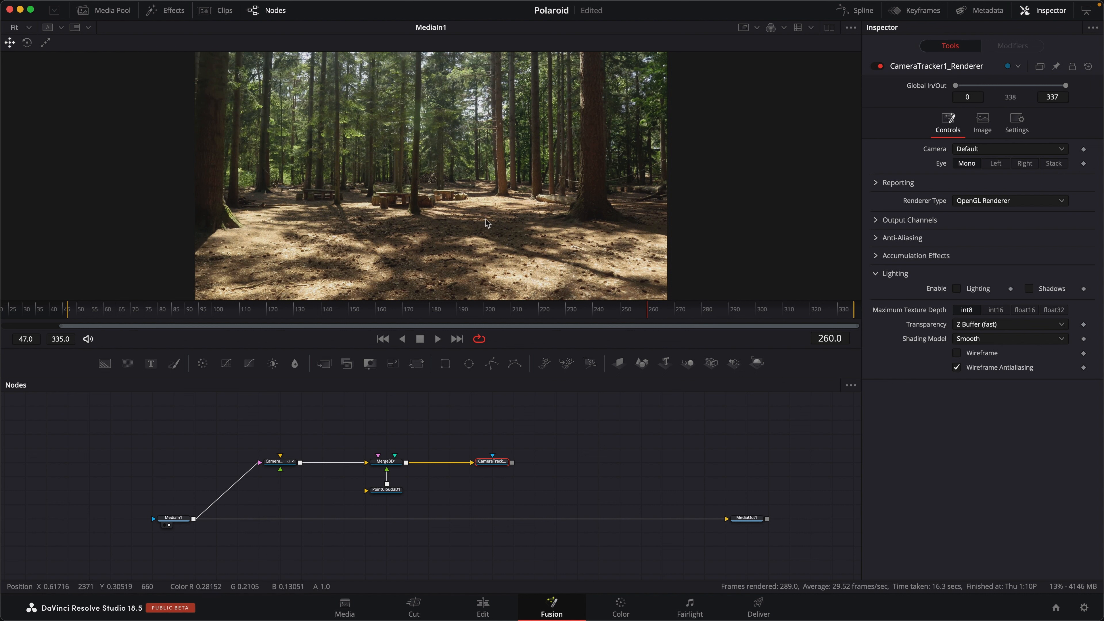
- Add fzm-Polaroid.Frame-08.jpg from the media pool as a node above the camera tracking nodes
{"action": "scroll", "coordinate": [395, 435], "scroll_direction": "up", "scroll_amount": 5}
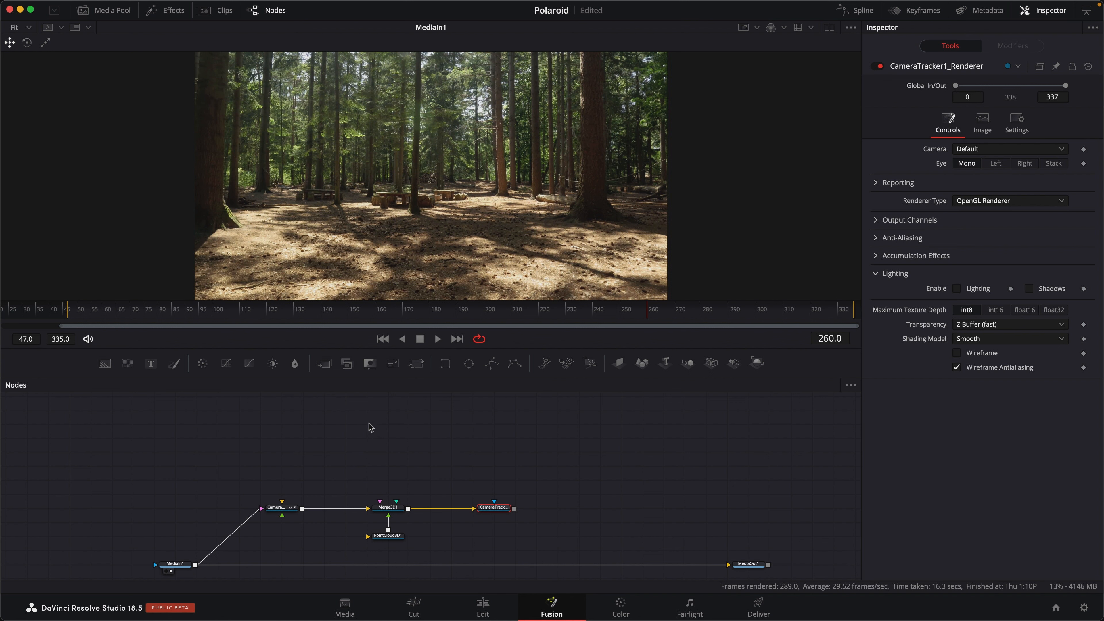
{"action": "left_click", "coordinate": [106, 10]}
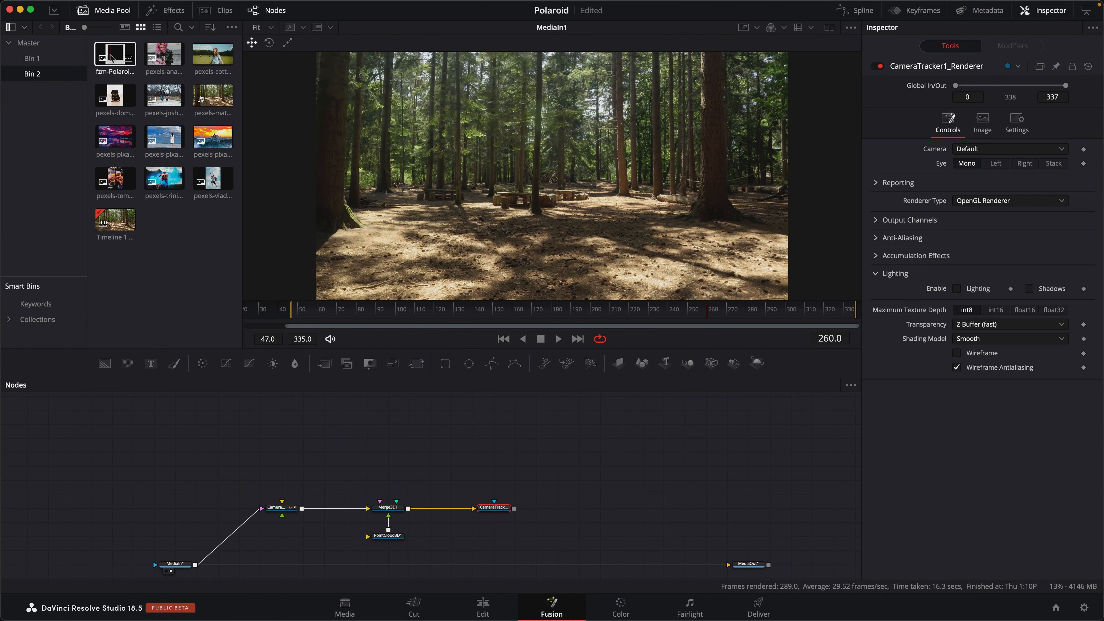
{"action": "left_click_drag", "start_coordinate": [111, 57], "coordinate": [325, 438]}
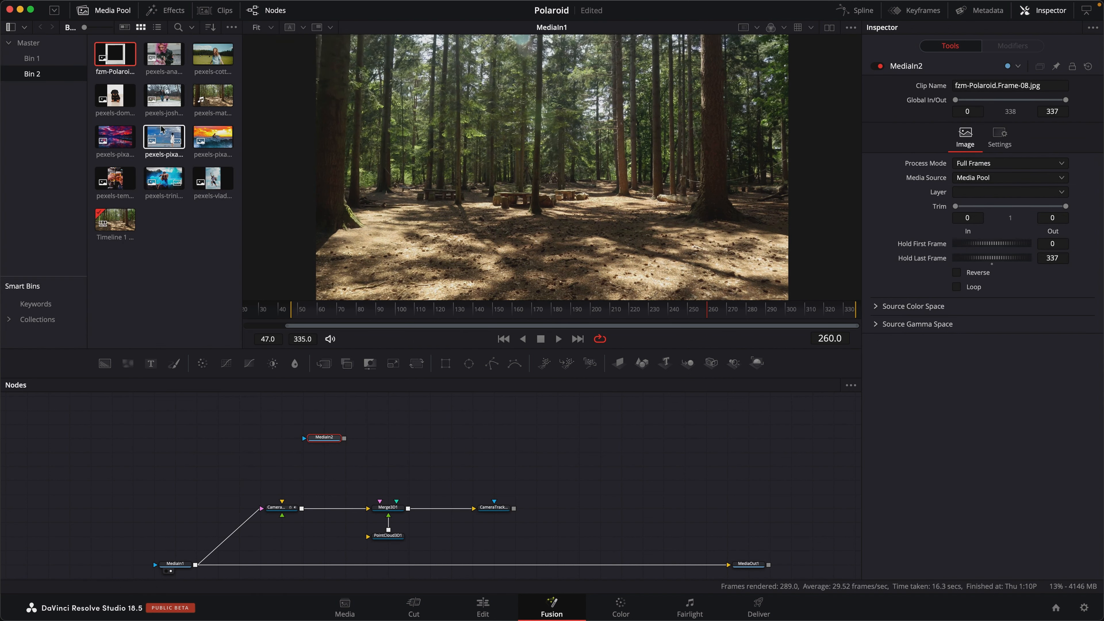
- Add the 4096x2160 25fps pexels-cott… clip from the media pool beside MediaIn2 and display MediaIn2 in the viewer
{"action": "left_click_drag", "start_coordinate": [214, 56], "coordinate": [441, 442]}
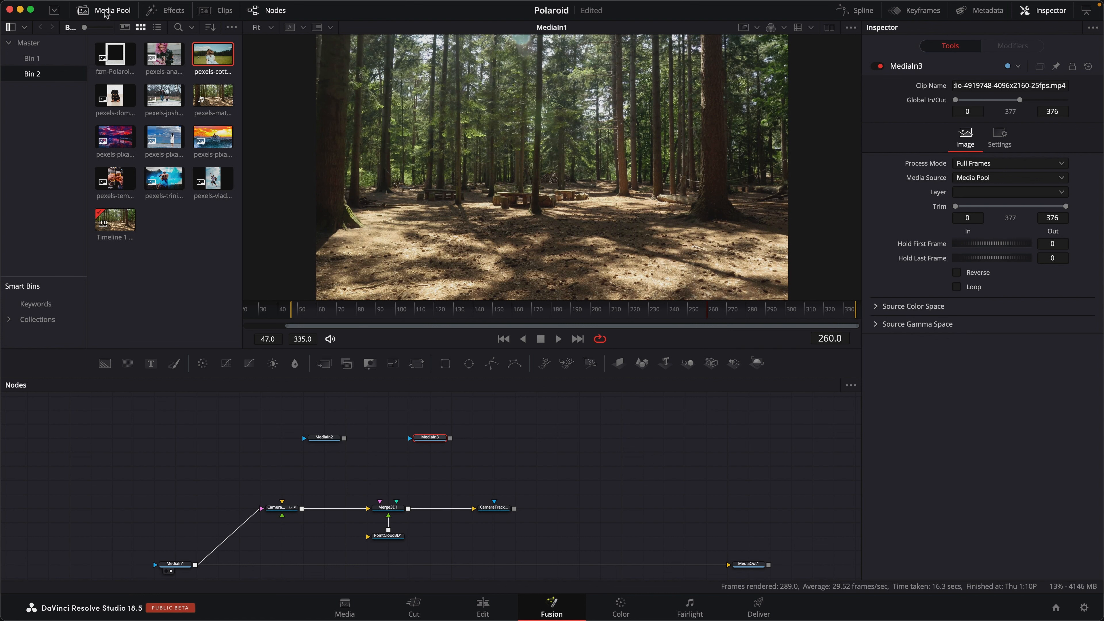
{"action": "left_click", "coordinate": [83, 10]}
{"action": "left_click_drag", "start_coordinate": [331, 439], "coordinate": [528, 149]}
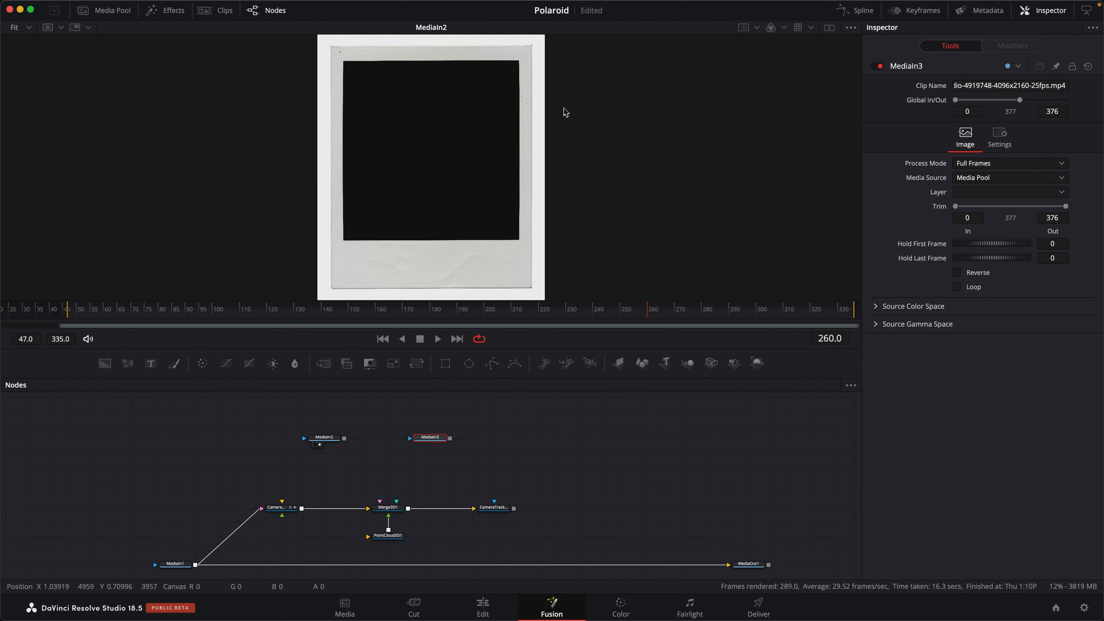
{"action": "left_click_drag", "start_coordinate": [565, 121], "coordinate": [552, 124]}
{"action": "scroll", "coordinate": [547, 129], "scroll_direction": "down", "scroll_amount": 2}
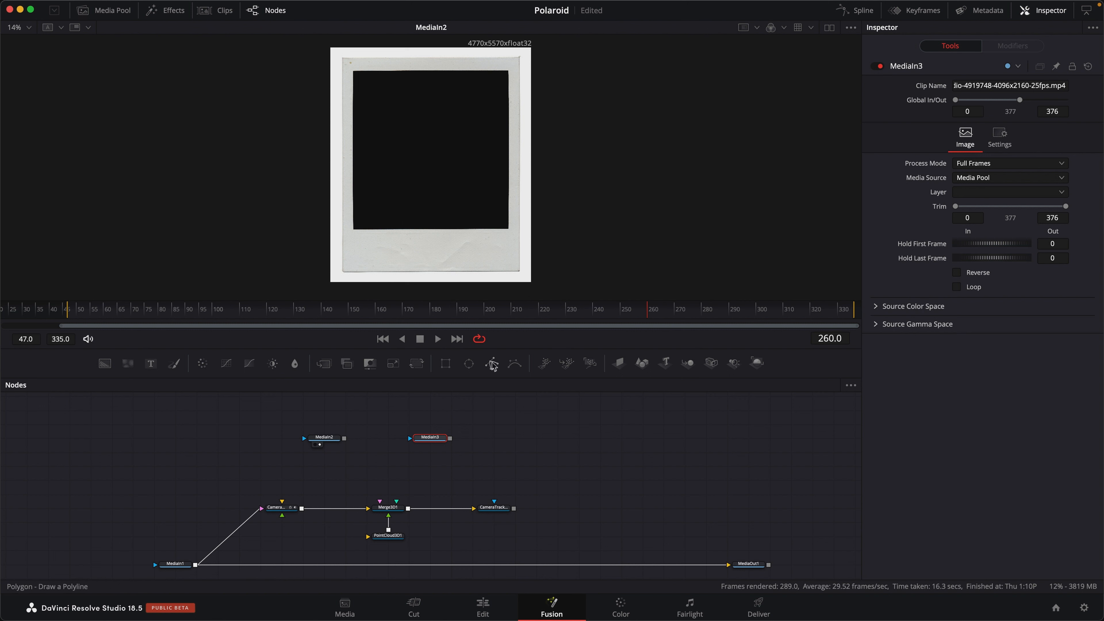
- Add a Polygon node above MediaIn2 and draw a closed four-corner mask around the outer edge of the Polaroid frame
{"action": "left_click_drag", "start_coordinate": [493, 364], "coordinate": [333, 417]}
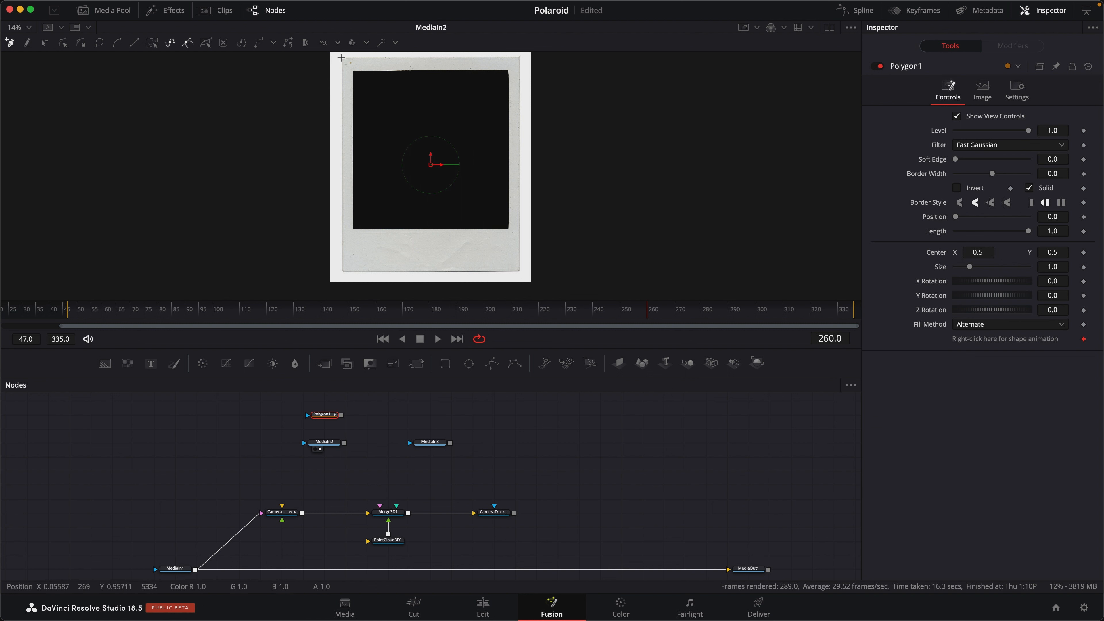
{"action": "left_click_drag", "start_coordinate": [343, 57], "coordinate": [362, 58]}
{"action": "left_click", "coordinate": [520, 56]}
{"action": "left_click", "coordinate": [518, 272]}
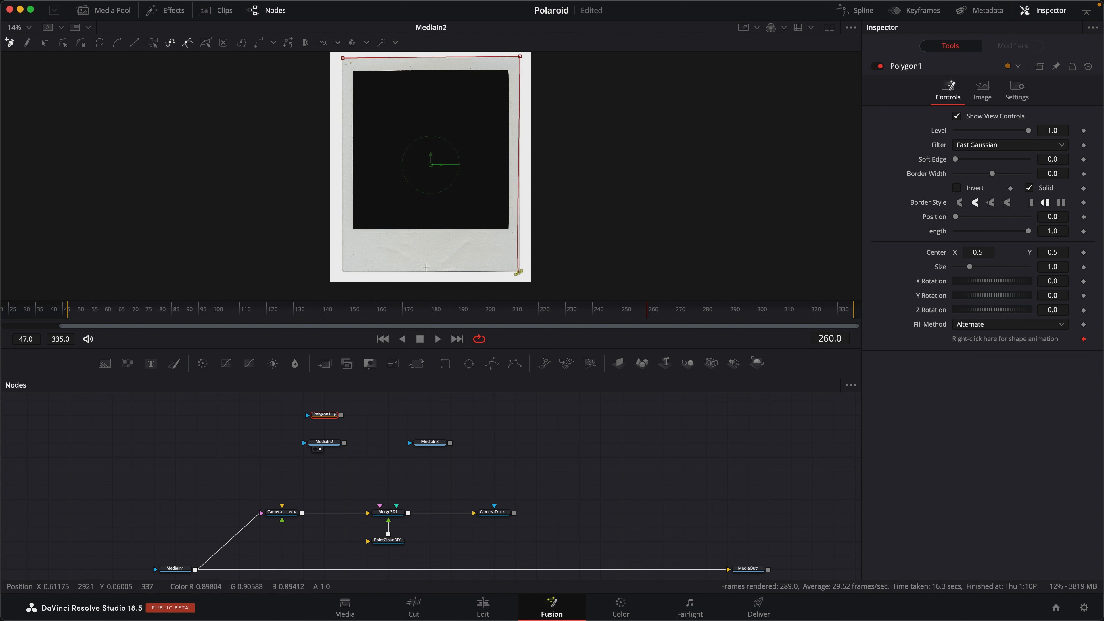
{"action": "key", "text": "super+z"}
{"action": "left_click", "coordinate": [520, 272]}
{"action": "left_click", "coordinate": [342, 272]}
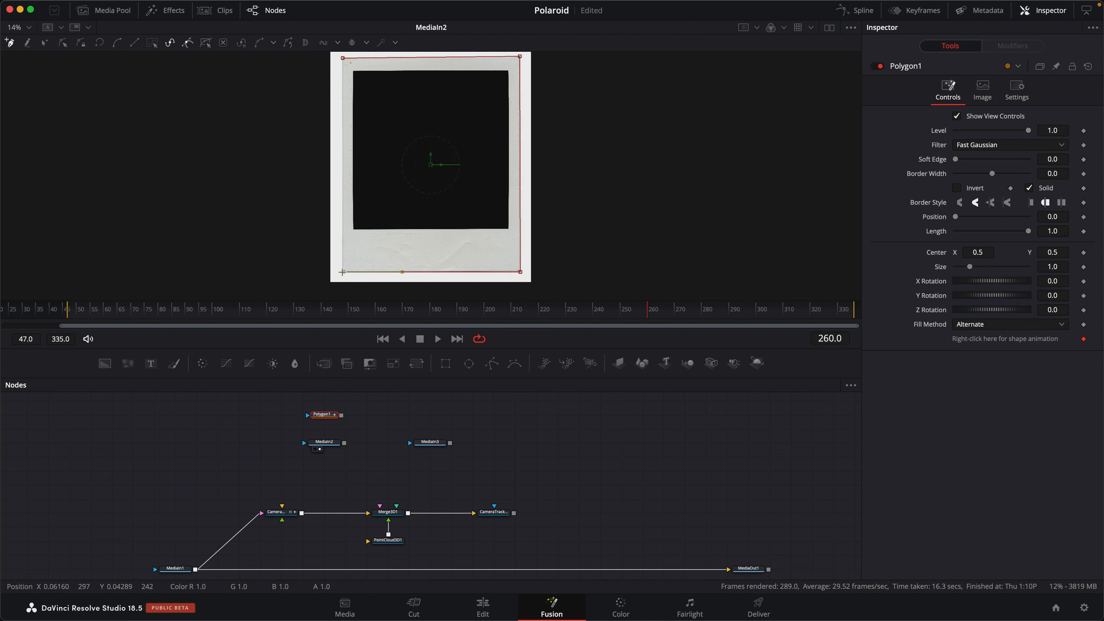
{"action": "left_click", "coordinate": [342, 58]}
- Adjust the corner points of the Polygon1 mask so they sit exactly on the Polaroid's outer corners
{"action": "scroll", "coordinate": [419, 187], "scroll_direction": "up", "scroll_amount": 3}
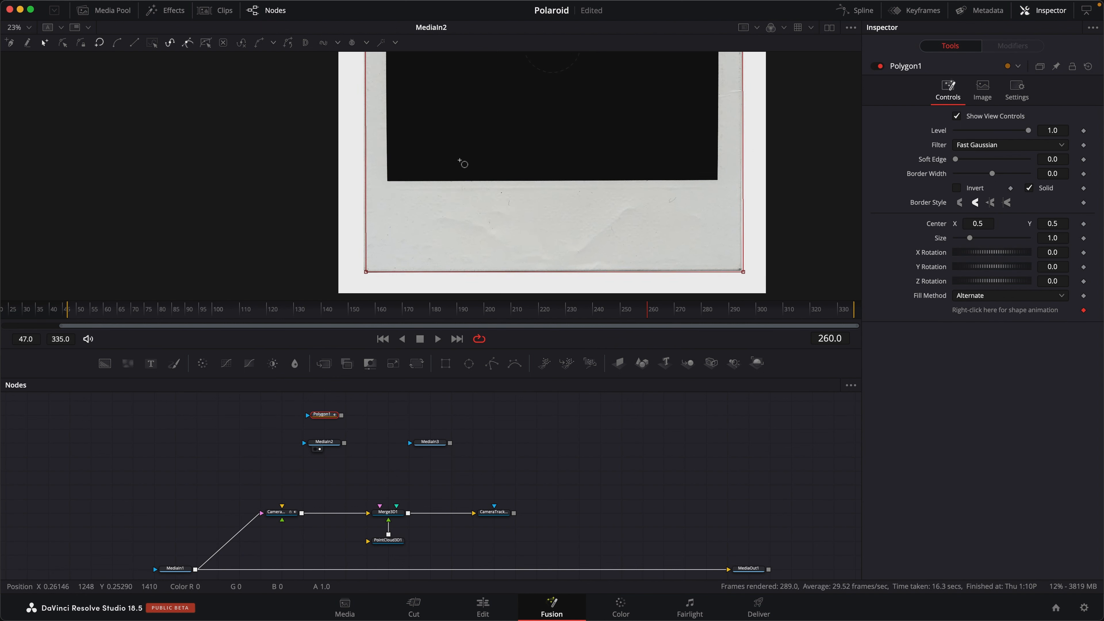
{"action": "scroll", "coordinate": [459, 161], "scroll_direction": "up", "scroll_amount": 3}
{"action": "left_click", "coordinate": [359, 286]}
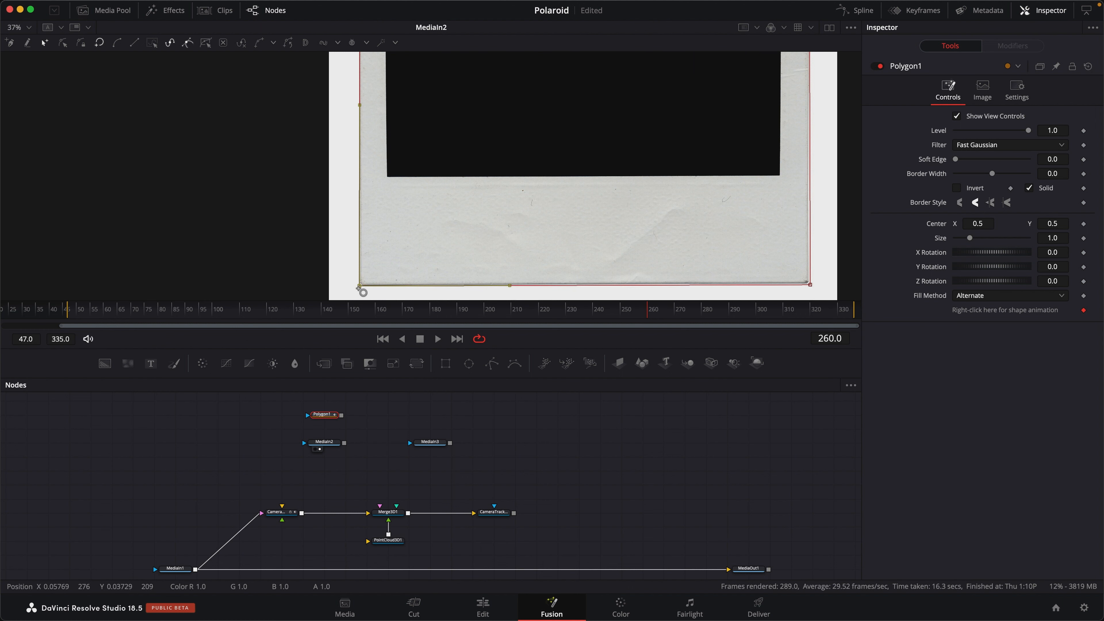
{"action": "scroll", "coordinate": [772, 237], "scroll_direction": "up", "scroll_amount": 3}
{"action": "left_click", "coordinate": [772, 237]}
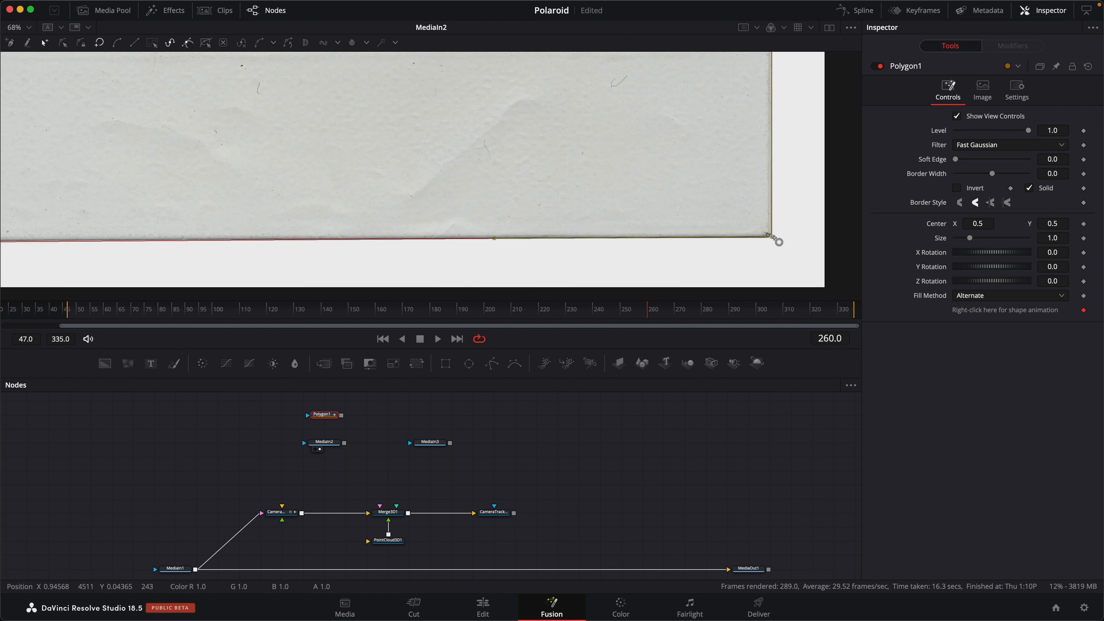
{"action": "left_click_drag", "start_coordinate": [772, 237], "coordinate": [771, 236]}
{"action": "scroll", "coordinate": [770, 235], "scroll_direction": "left", "scroll_amount": 10}
{"action": "scroll", "coordinate": [379, 223], "scroll_direction": "up", "scroll_amount": 20}
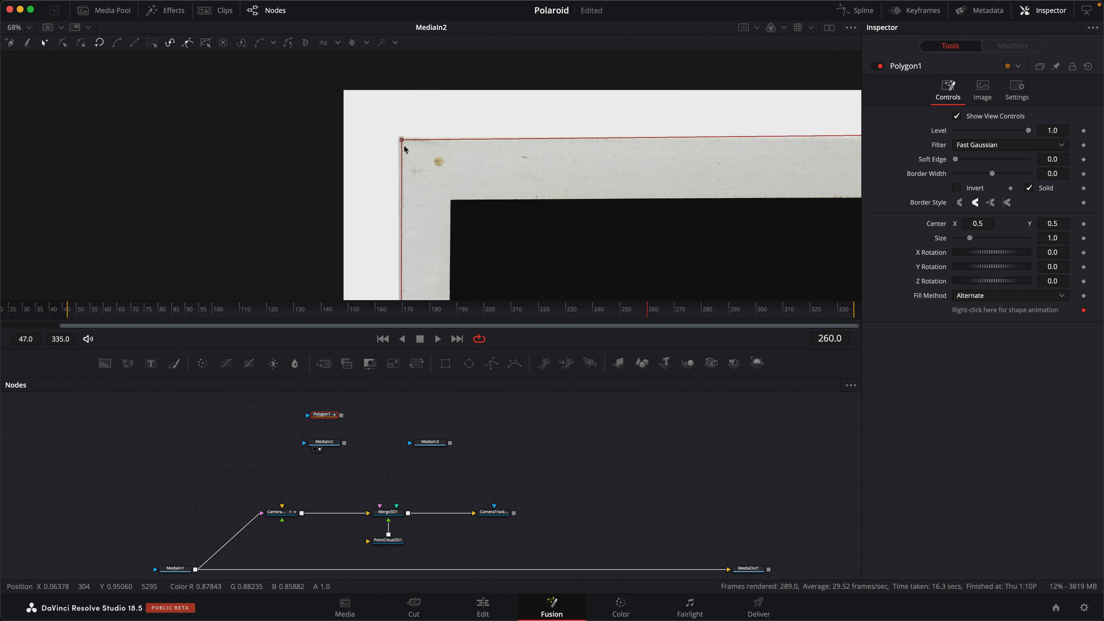
{"action": "scroll", "coordinate": [564, 140], "scroll_direction": "right", "scroll_amount": 15}
- Fit the image in the viewer and connect Polygon1 to MediaIn2 as its effect mask
{"action": "key", "text": "ctrl+f"}
{"action": "scroll", "coordinate": [420, 138], "scroll_direction": "right", "scroll_amount": 1}
{"action": "left_click_drag", "start_coordinate": [343, 416], "coordinate": [335, 441]}
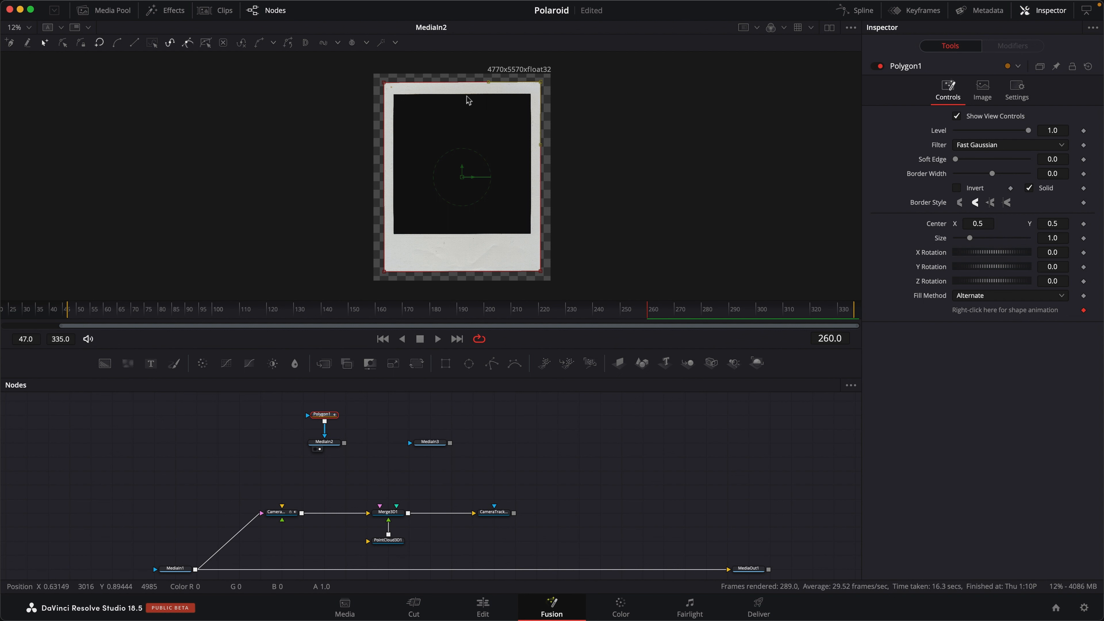
- Add a second Polygon node above Polygon1 and draw a closed four-corner mask around the Polaroid's black picture area
{"action": "scroll", "coordinate": [365, 434], "scroll_direction": "up", "scroll_amount": 3}
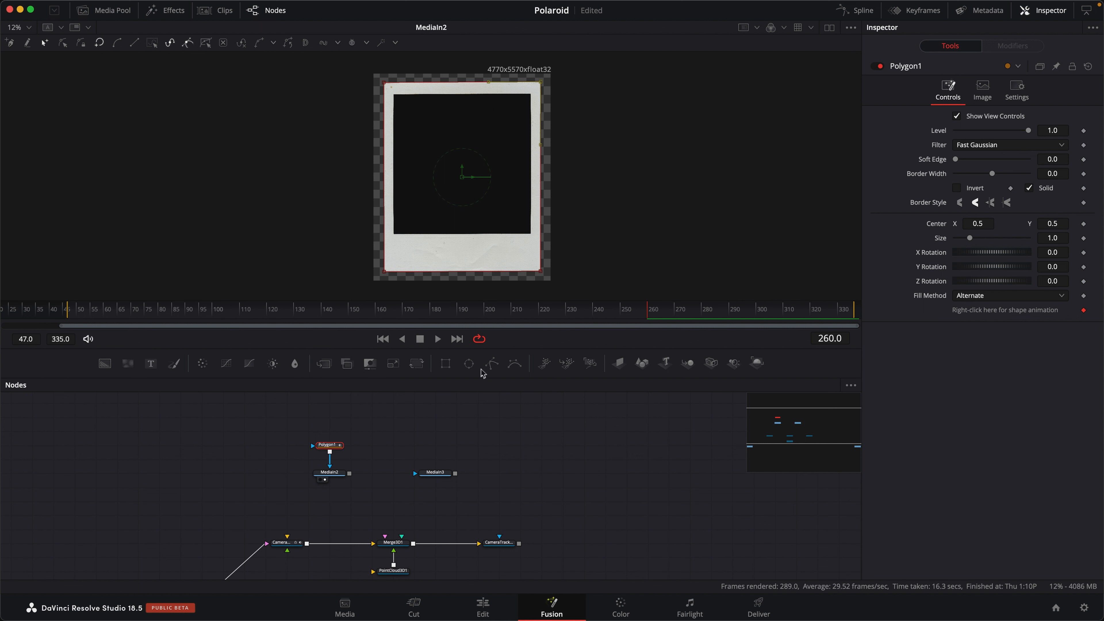
{"action": "left_click_drag", "start_coordinate": [482, 371], "coordinate": [328, 416]}
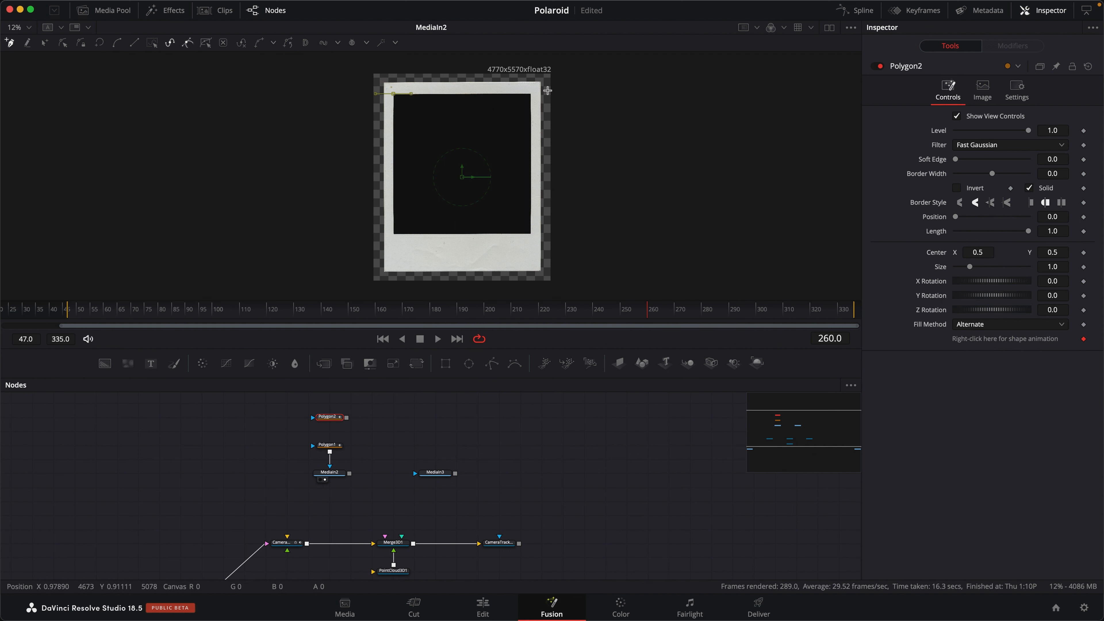
{"action": "left_click", "coordinate": [531, 94]}
{"action": "left_click", "coordinate": [530, 234]}
{"action": "left_click", "coordinate": [394, 234]}
{"action": "left_click", "coordinate": [393, 94]}
- Move the corner points of the Polygon2 mask precisely onto the corners of the black picture area
{"action": "scroll", "coordinate": [395, 94], "scroll_direction": "up", "scroll_amount": 8}
{"action": "left_click_drag", "start_coordinate": [375, 91], "coordinate": [372, 89]}
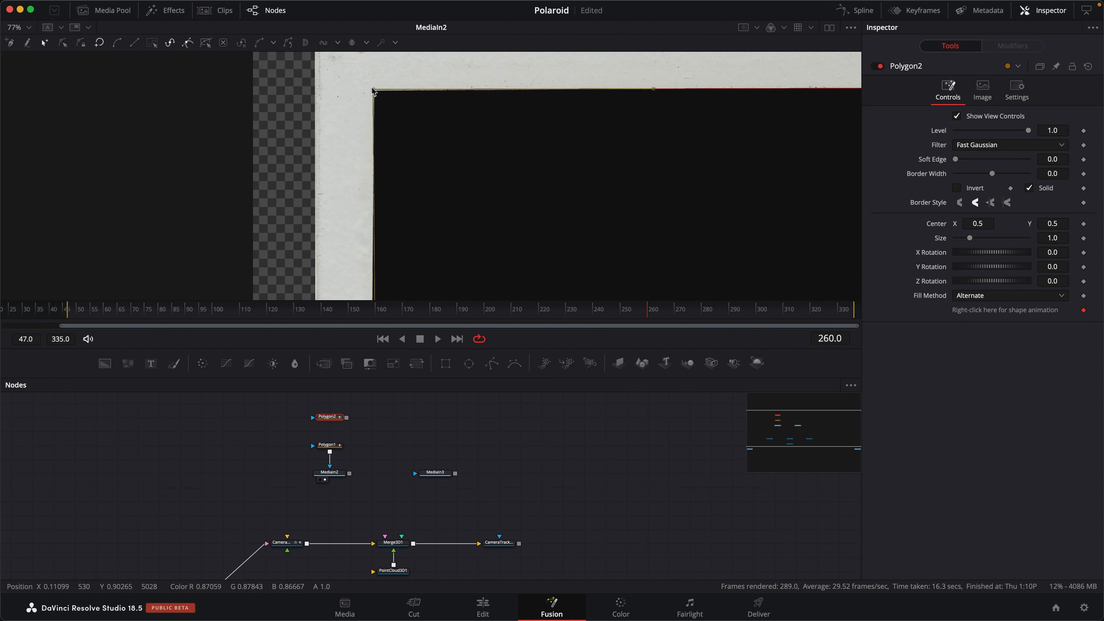
{"action": "left_click_drag", "start_coordinate": [591, 147], "coordinate": [352, 129]}
{"action": "scroll", "coordinate": [418, 101], "scroll_direction": "down", "scroll_amount": 2}
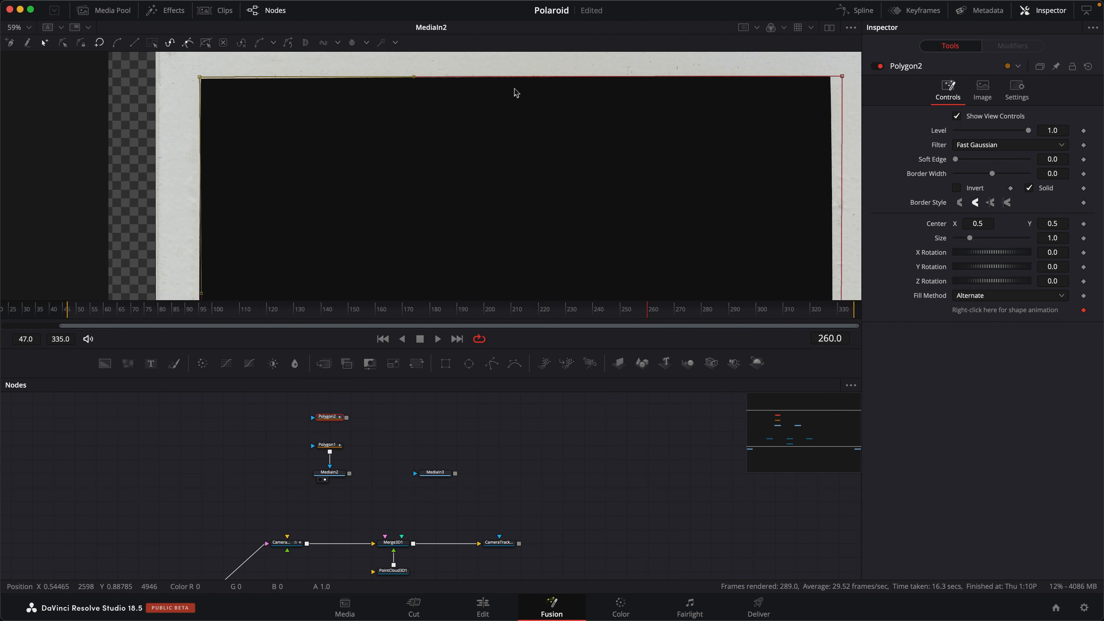
{"action": "scroll", "coordinate": [574, 126], "scroll_direction": "right", "scroll_amount": 8}
{"action": "left_click_drag", "start_coordinate": [688, 71], "coordinate": [678, 70]}
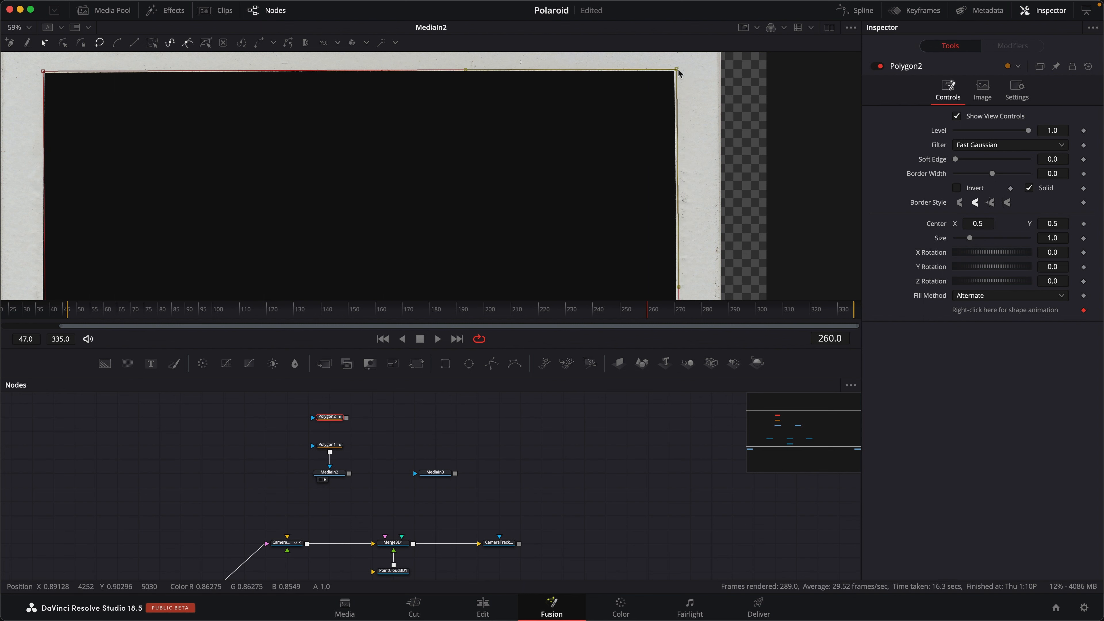
{"action": "scroll", "coordinate": [564, 210], "scroll_direction": "down", "scroll_amount": 10}
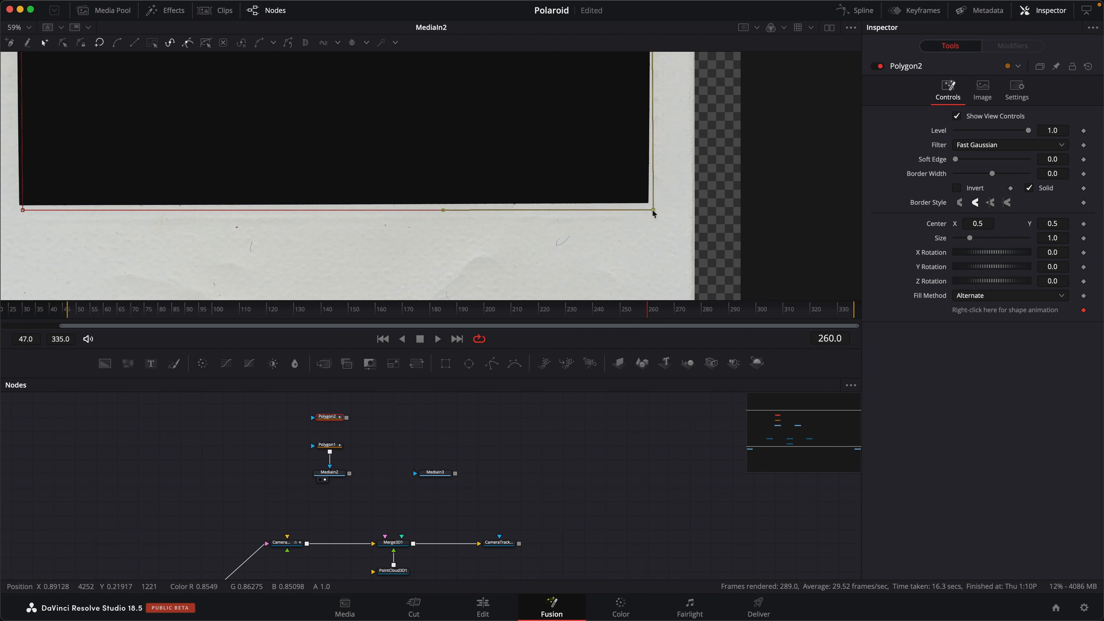
{"action": "scroll", "coordinate": [638, 205], "scroll_direction": "left", "scroll_amount": 15}
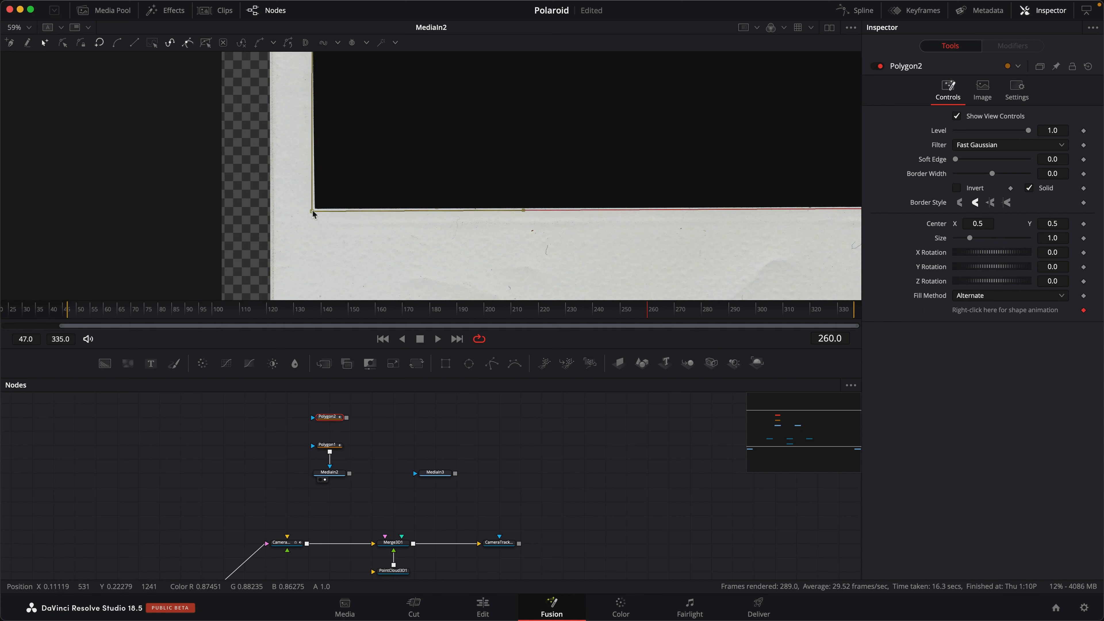
{"action": "scroll", "coordinate": [313, 213], "scroll_direction": "up", "scroll_amount": 5}
{"action": "scroll", "coordinate": [313, 213], "scroll_direction": "left", "scroll_amount": 5}
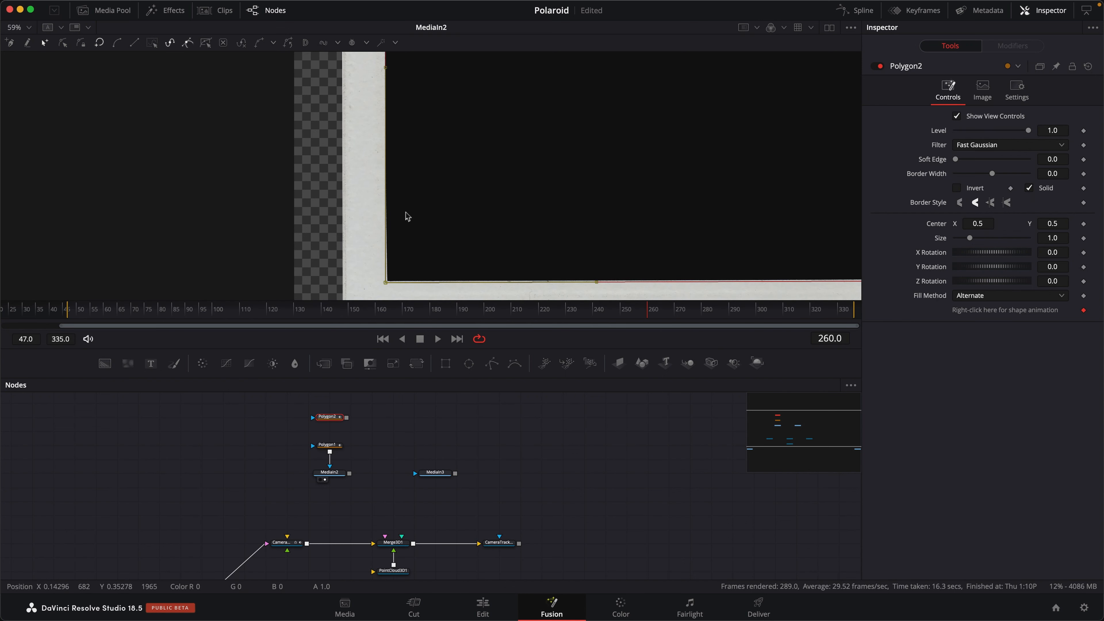
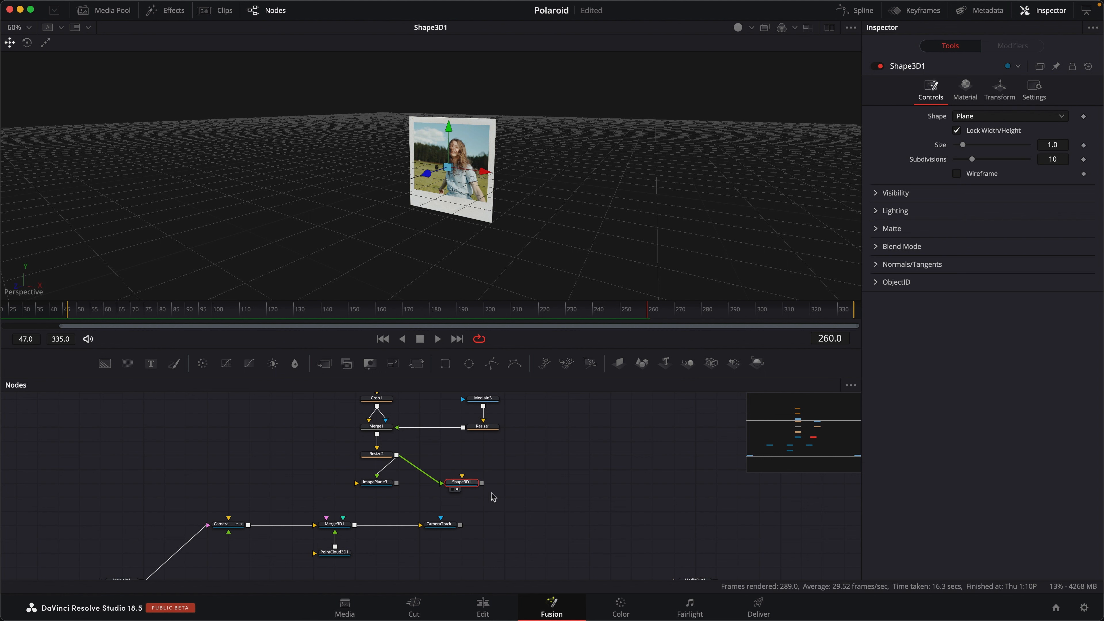
- Delete the Shape3D1 node and display ImagePlane3D1 in the viewer
{"action": "left_click_drag", "start_coordinate": [498, 461], "coordinate": [430, 504]}
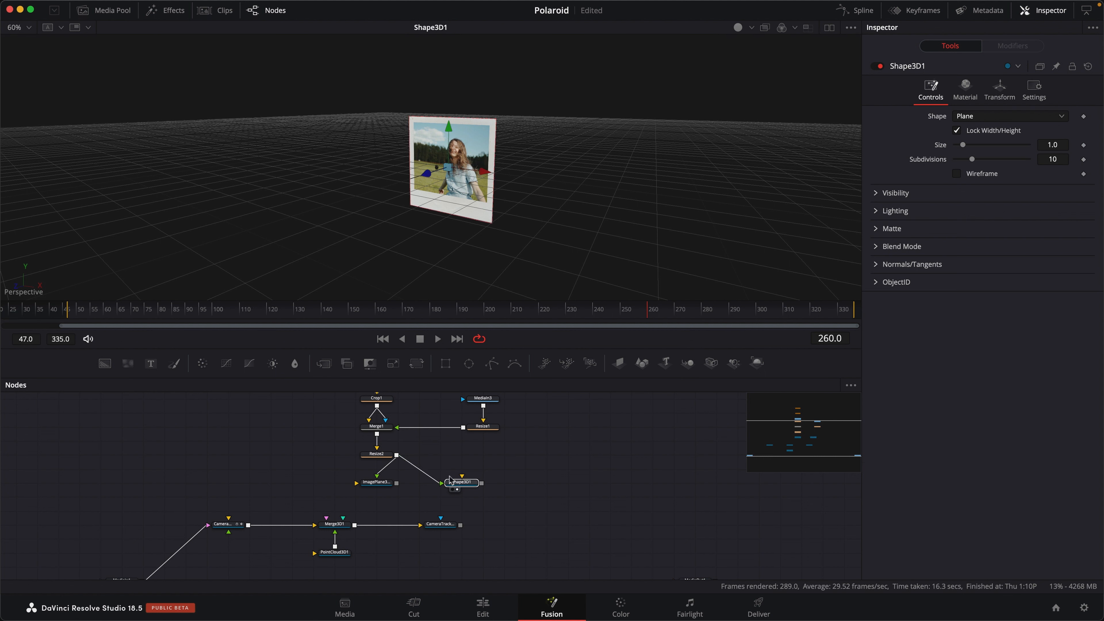
{"action": "key", "text": "Delete"}
{"action": "left_click", "coordinate": [383, 483]}
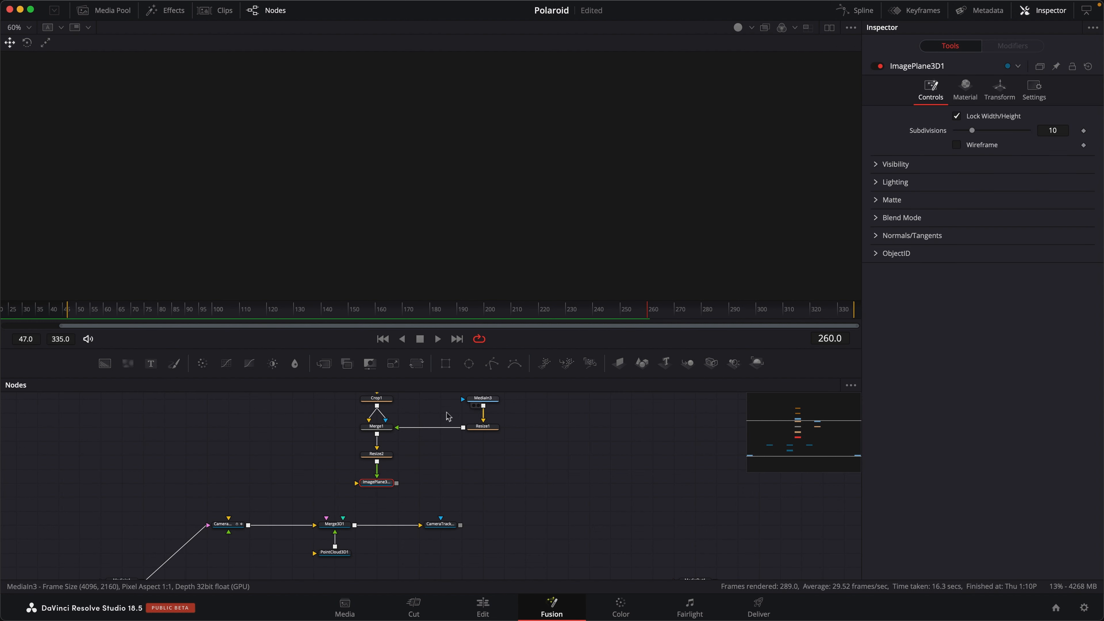
{"action": "left_click_drag", "start_coordinate": [382, 483], "coordinate": [463, 227]}
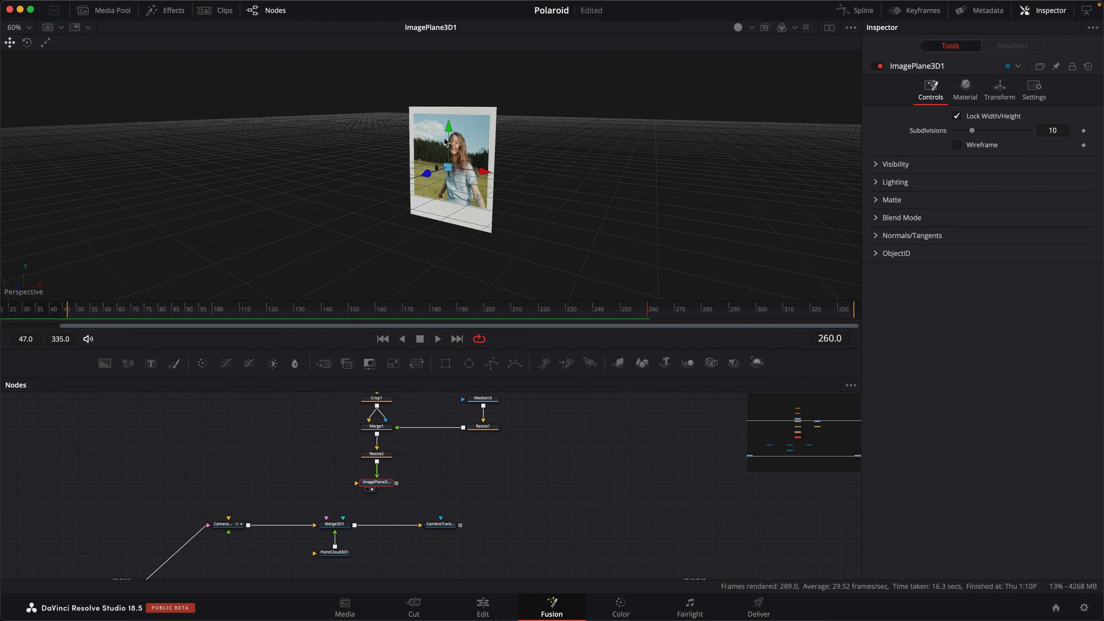
- Connect ImagePlane3D1 to Merge3D1, display Merge3D1 in the viewer and reconnect PointCloud3D1 to the merge
{"action": "scroll", "coordinate": [461, 443], "scroll_direction": "left", "scroll_amount": 5}
{"action": "scroll", "coordinate": [461, 443], "scroll_direction": "down", "scroll_amount": 3}
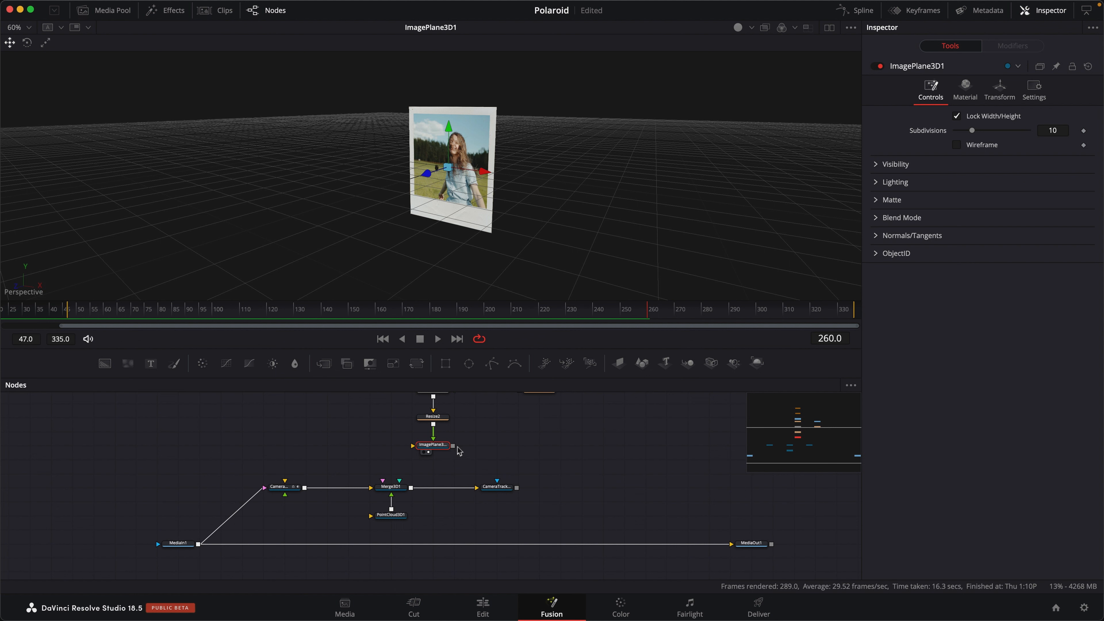
{"action": "left_click_drag", "start_coordinate": [453, 446], "coordinate": [390, 488]}
{"action": "left_click", "coordinate": [383, 495]}
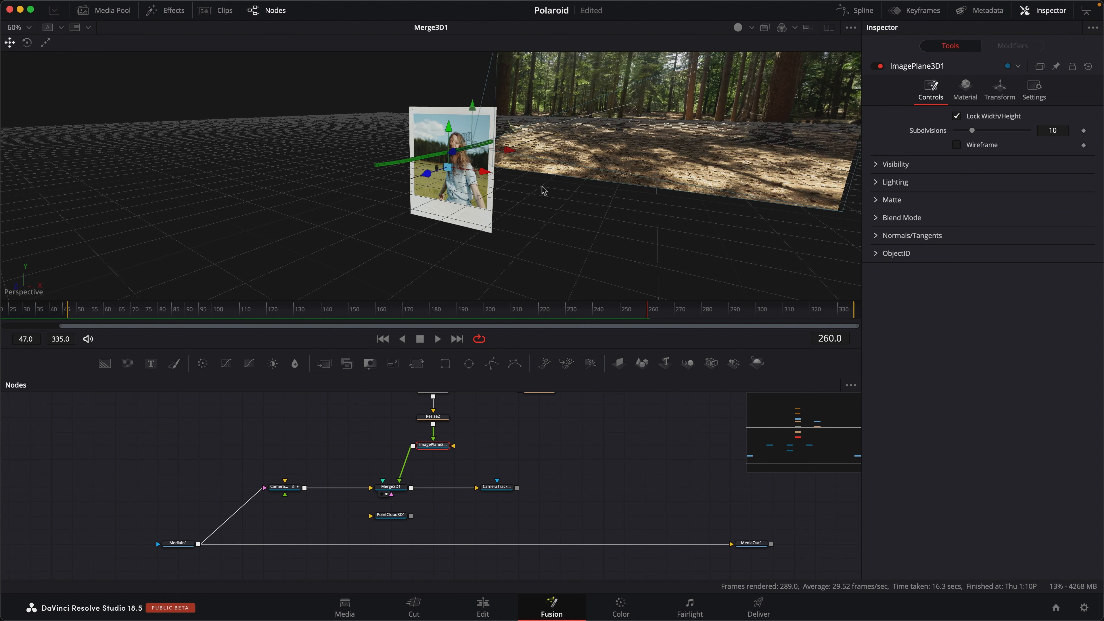
{"action": "left_click_drag", "start_coordinate": [411, 516], "coordinate": [401, 490]}
- Set the transform scale of ImagePlane3D1 to 0.1 with X/Y/Z locked
{"action": "mouse_move", "coordinate": [660, 216]}
{"action": "left_mouse_down"}
{"action": "mouse_move", "coordinate": [544, 215]}
{"action": "mouse_move", "coordinate": [660, 209]}
{"action": "mouse_move", "coordinate": [608, 212]}
{"action": "mouse_move", "coordinate": [656, 207]}
{"action": "mouse_move", "coordinate": [643, 204]}
{"action": "left_mouse_up"}
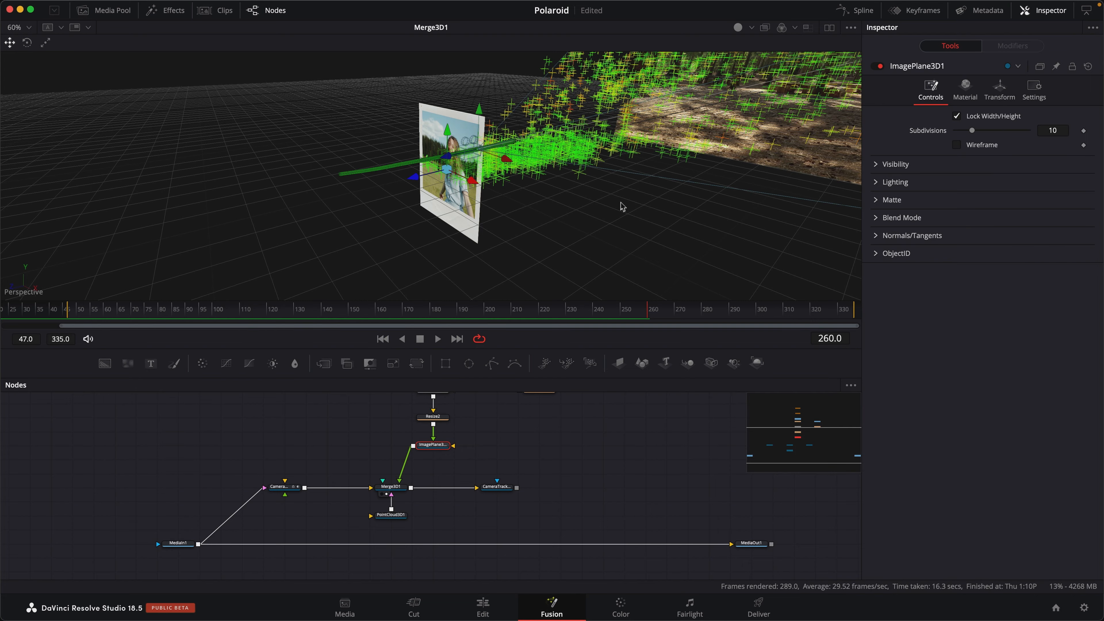
{"action": "mouse_move", "coordinate": [620, 203]}
{"action": "left_mouse_down"}
{"action": "mouse_move", "coordinate": [596, 235]}
{"action": "mouse_move", "coordinate": [615, 207]}
{"action": "left_mouse_up"}
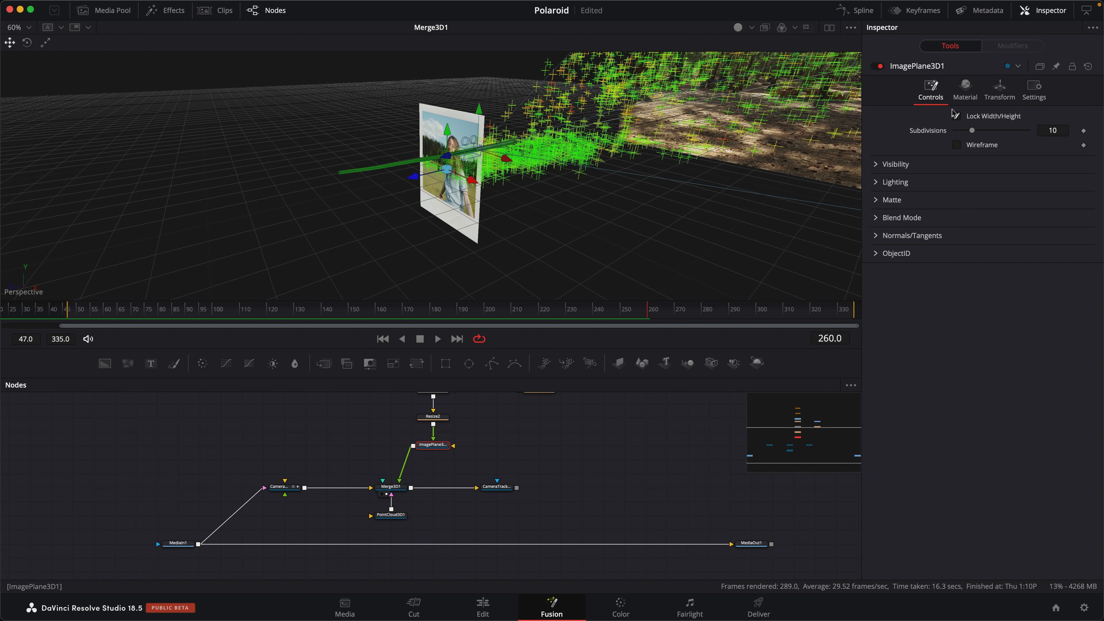
{"action": "left_click", "coordinate": [998, 96]}
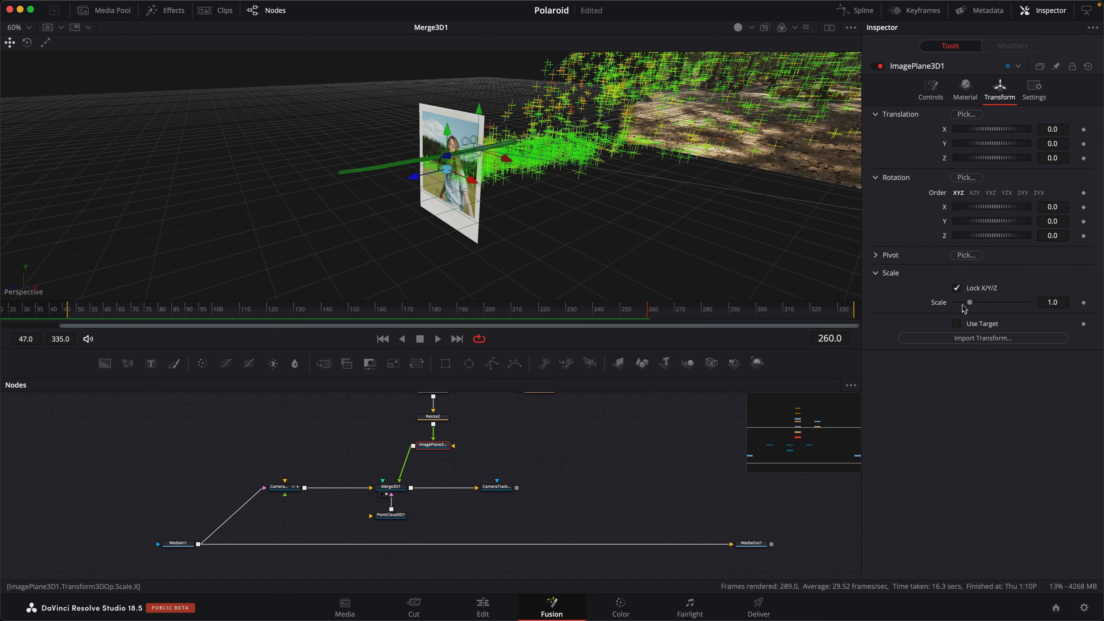
{"action": "left_click", "coordinate": [1051, 302]}
{"action": "key", "text": "Return"}
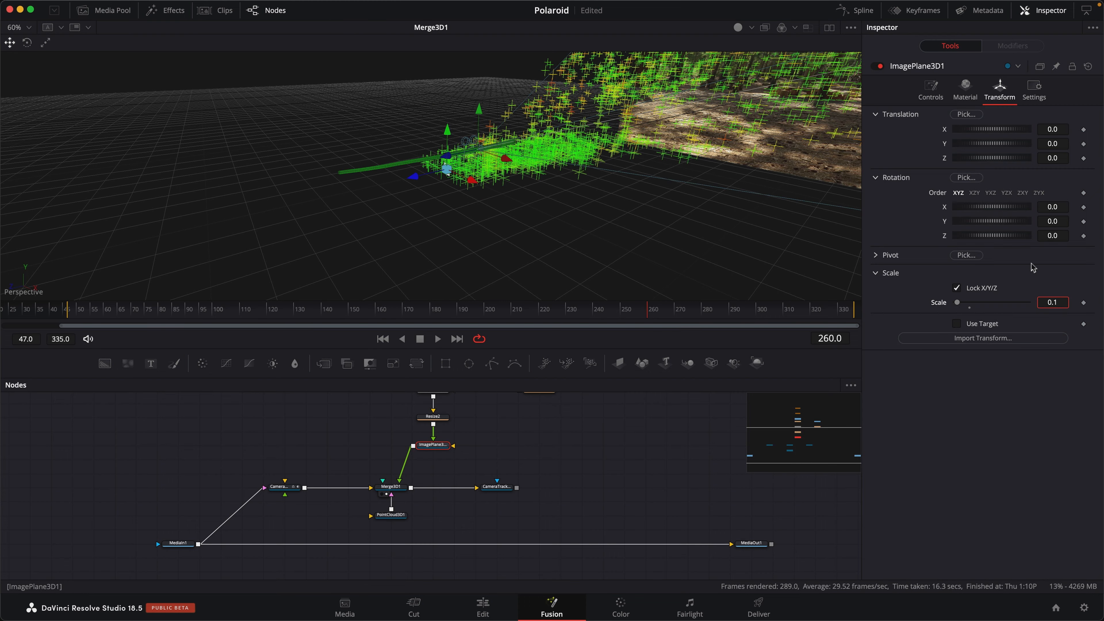
- Examine the scaled image plane within the point cloud and display the CameraTracker1_Renderer output in the viewer
{"action": "scroll", "coordinate": [583, 178], "scroll_direction": "up", "scroll_amount": 10}
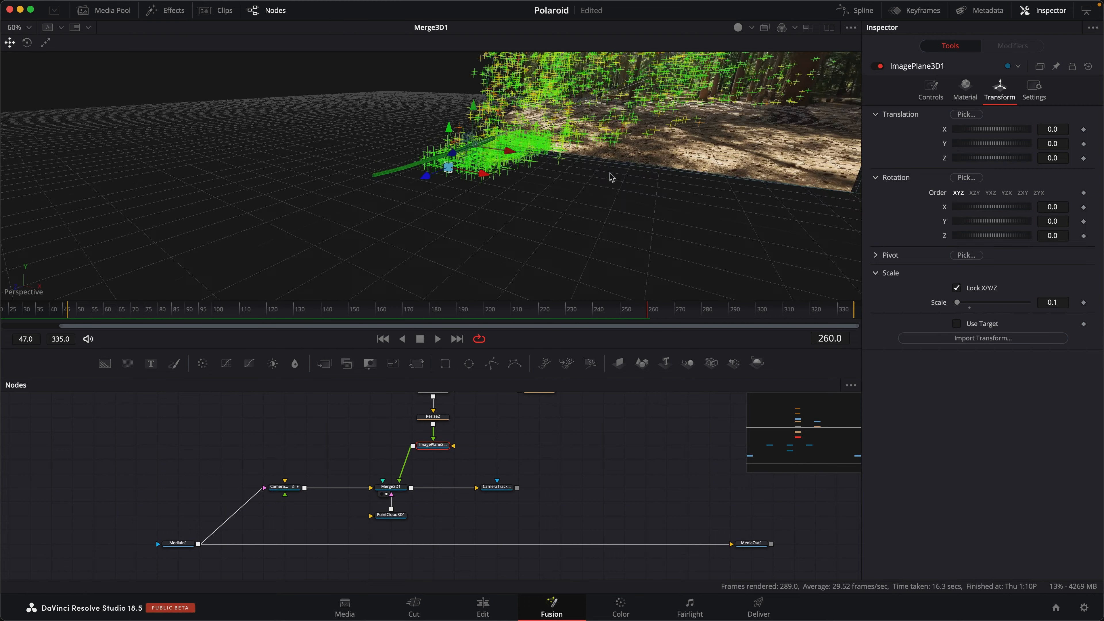
{"action": "mouse_move", "coordinate": [696, 139]}
{"action": "left_mouse_down"}
{"action": "mouse_move", "coordinate": [644, 138]}
{"action": "mouse_move", "coordinate": [691, 158]}
{"action": "left_mouse_up"}
{"action": "scroll", "coordinate": [691, 157], "scroll_direction": "down", "scroll_amount": 5}
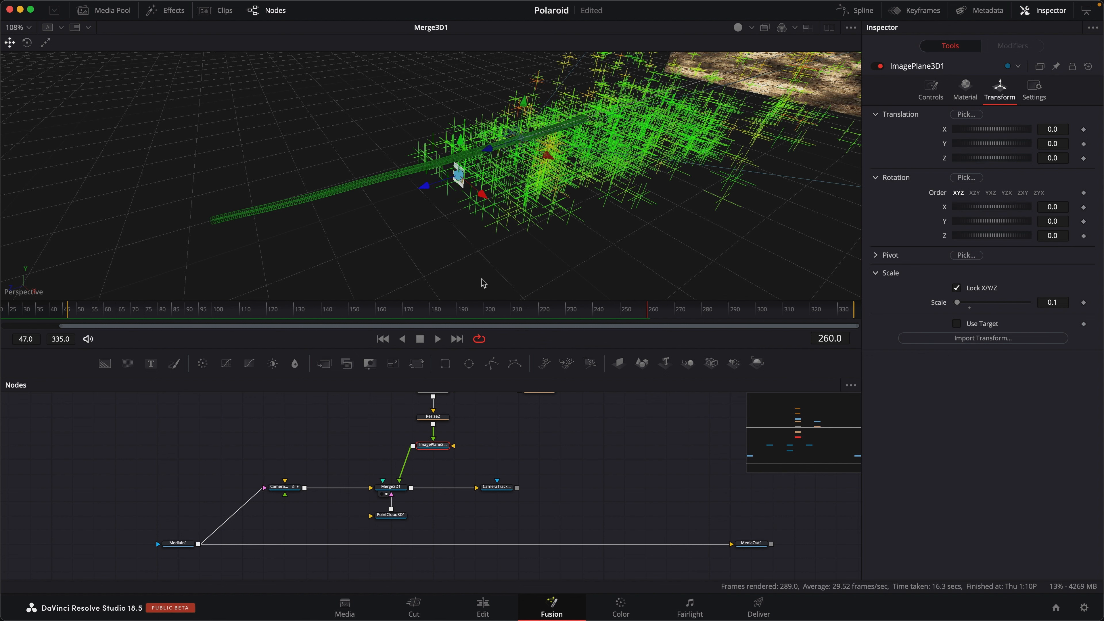
{"action": "left_click_drag", "start_coordinate": [436, 326], "coordinate": [624, 324]}
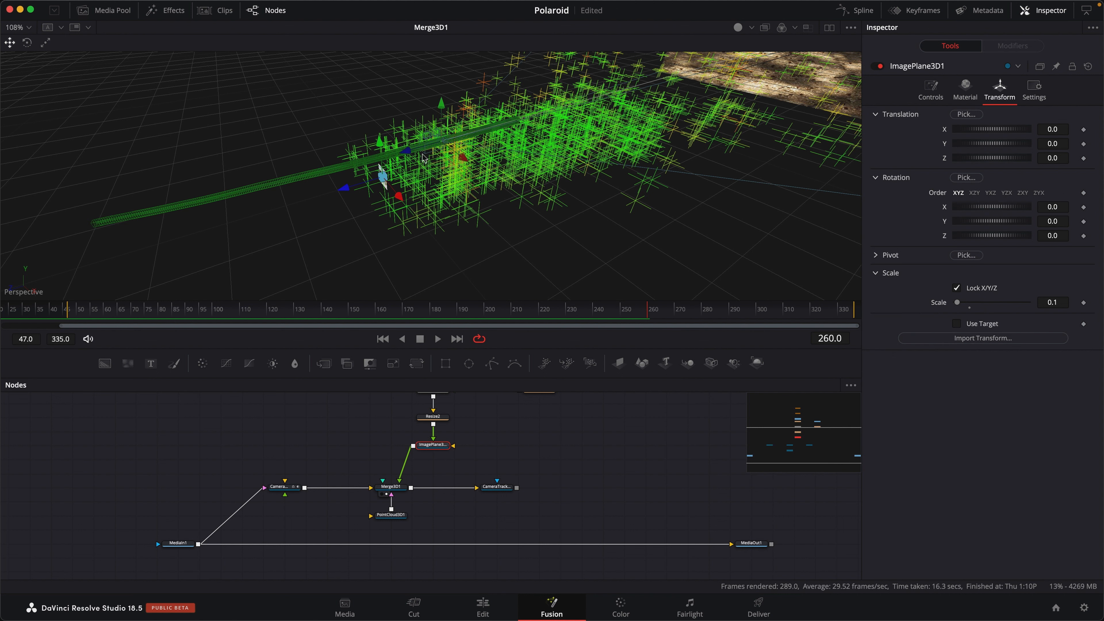
{"action": "left_click", "coordinate": [490, 493]}
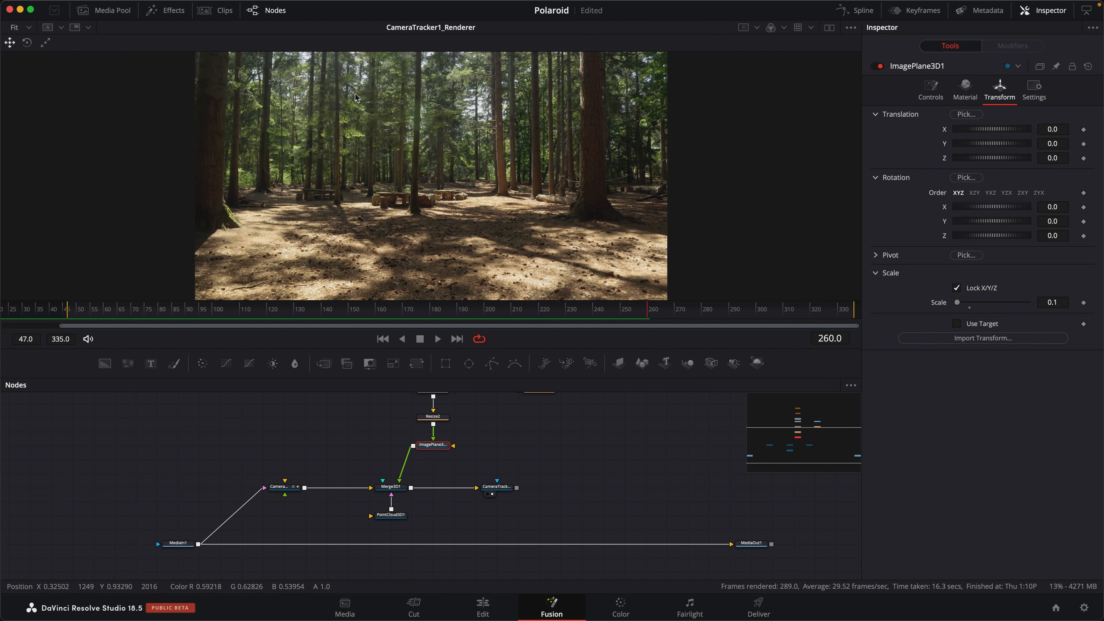
{"action": "scroll", "coordinate": [355, 96], "scroll_direction": "down", "scroll_amount": 3}
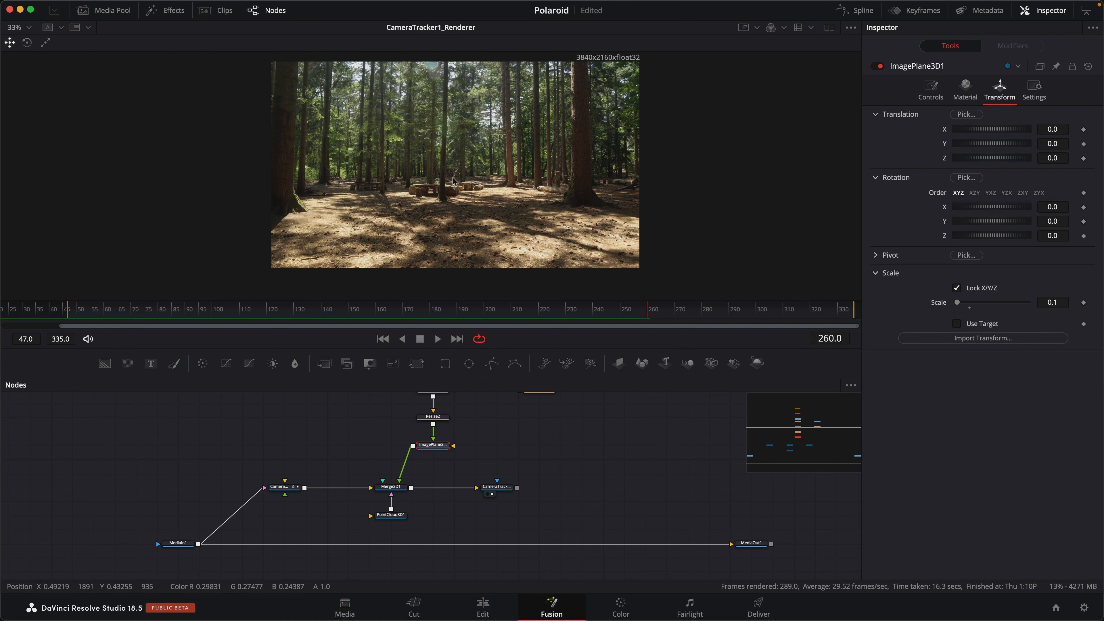
{"action": "scroll", "coordinate": [480, 421], "scroll_direction": "right", "scroll_amount": 1}
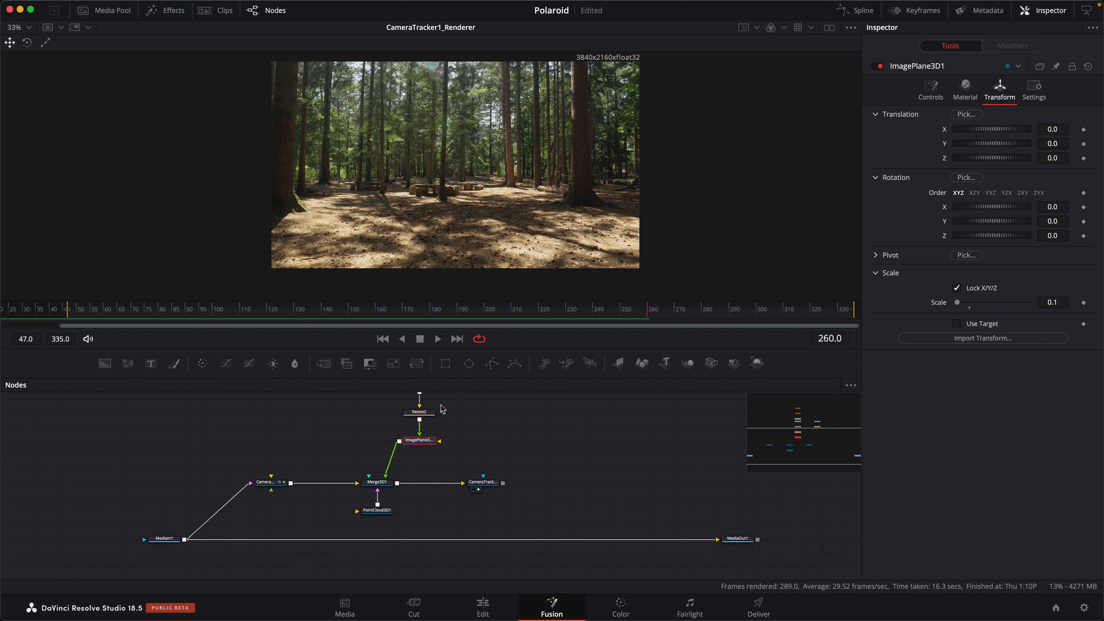
- Copy the Camera3D1 node and paste its translation and rotation group settings into the transform of ImagePlane3D1, with Merge3D1 displayed
{"action": "left_click", "coordinate": [368, 489]}
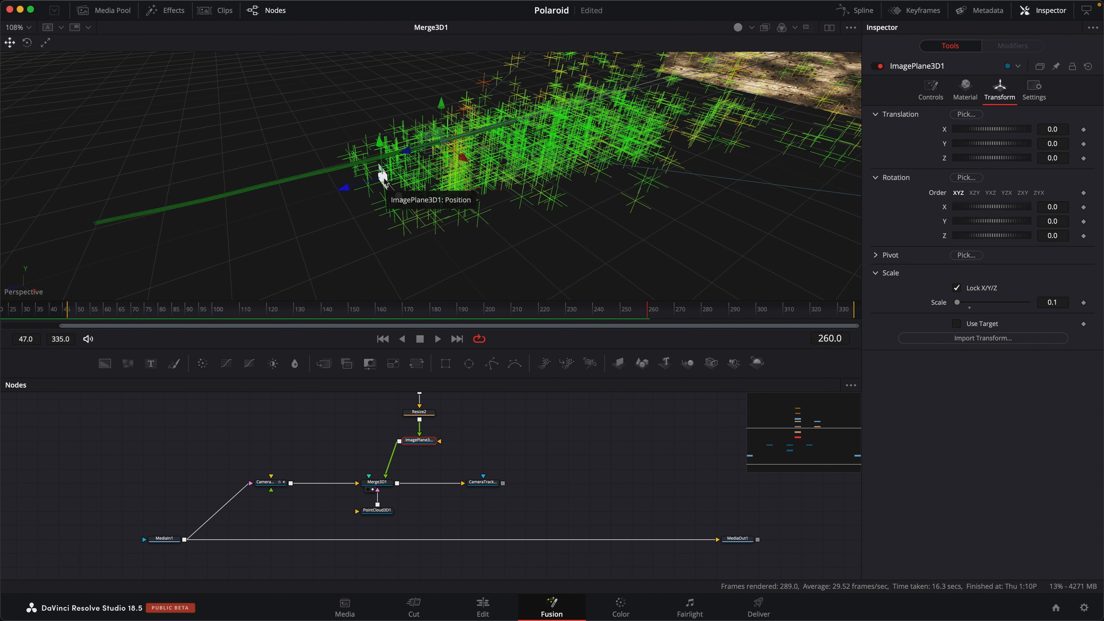
{"action": "right_click", "coordinate": [274, 483]}
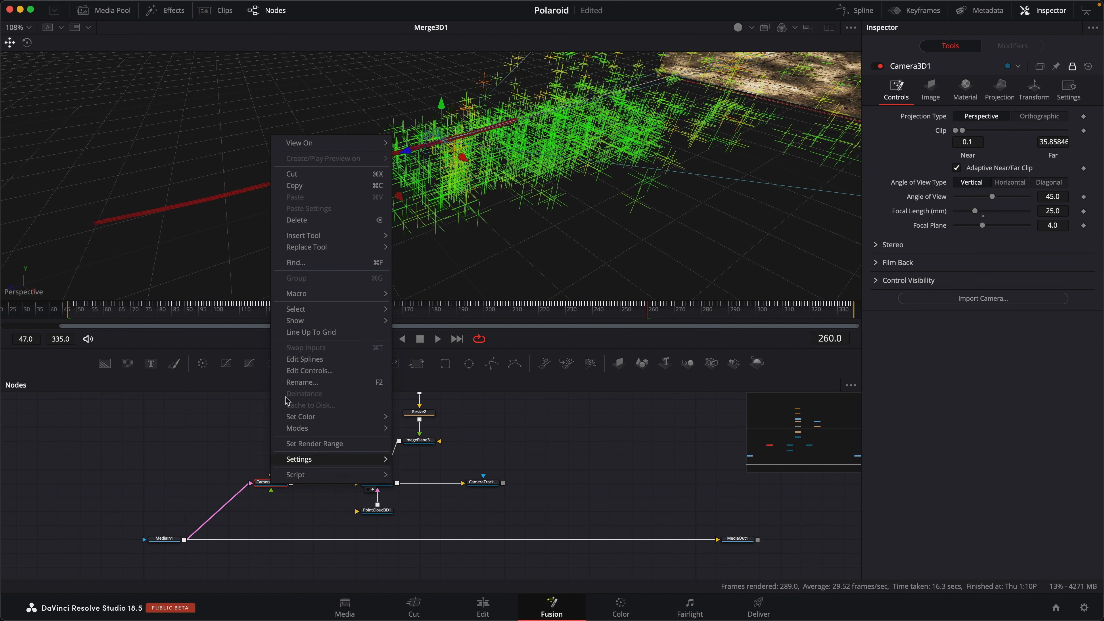
{"action": "left_click", "coordinate": [324, 186]}
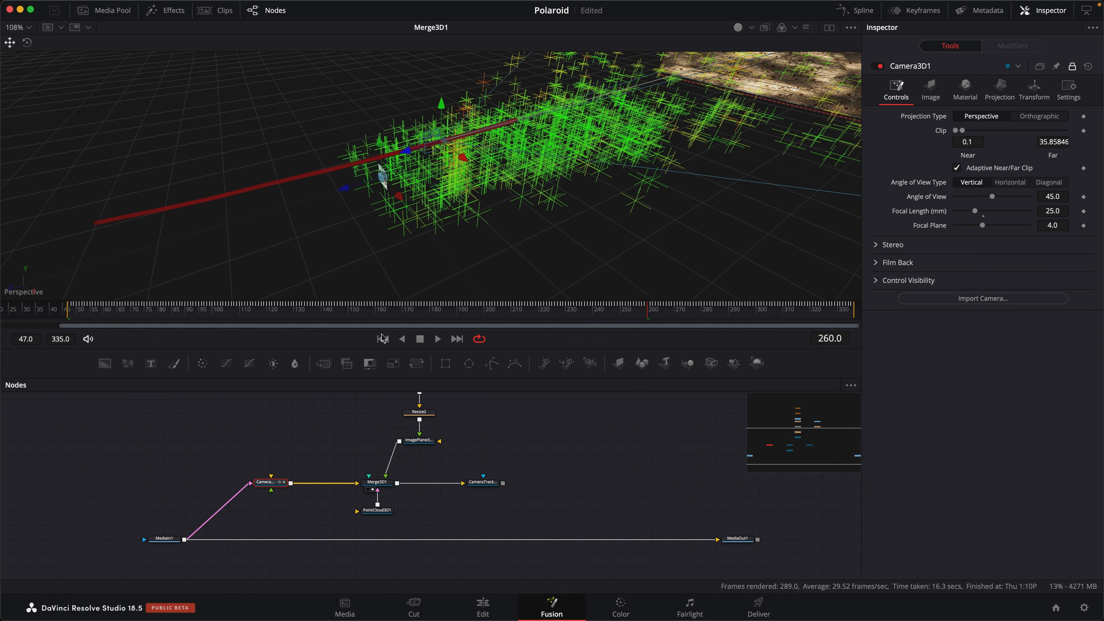
{"action": "left_click", "coordinate": [420, 440]}
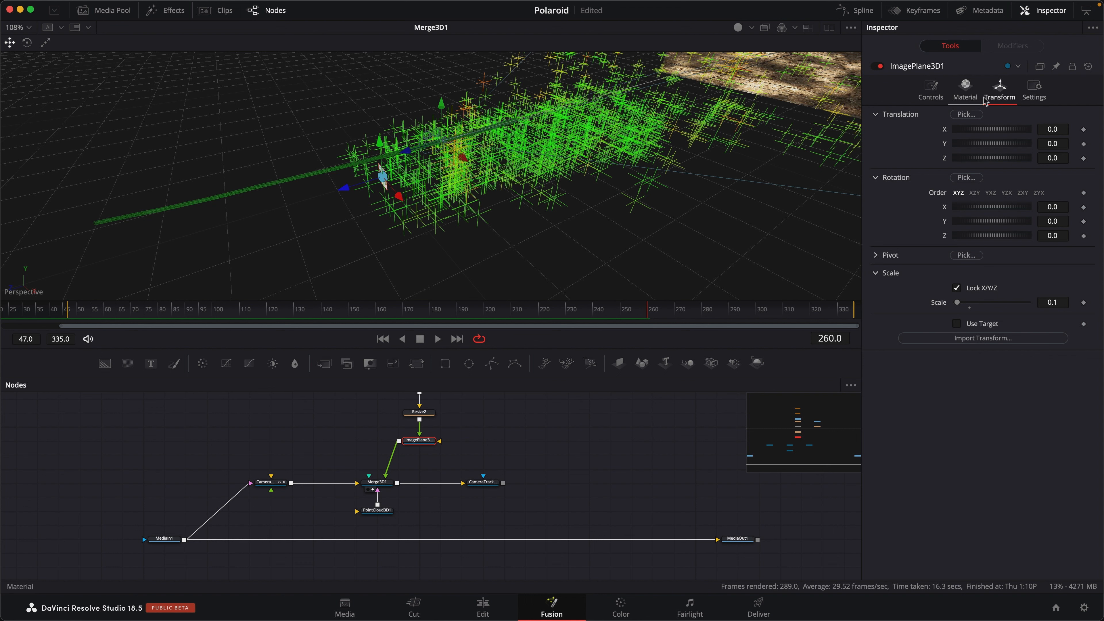
{"action": "right_click", "coordinate": [905, 118]}
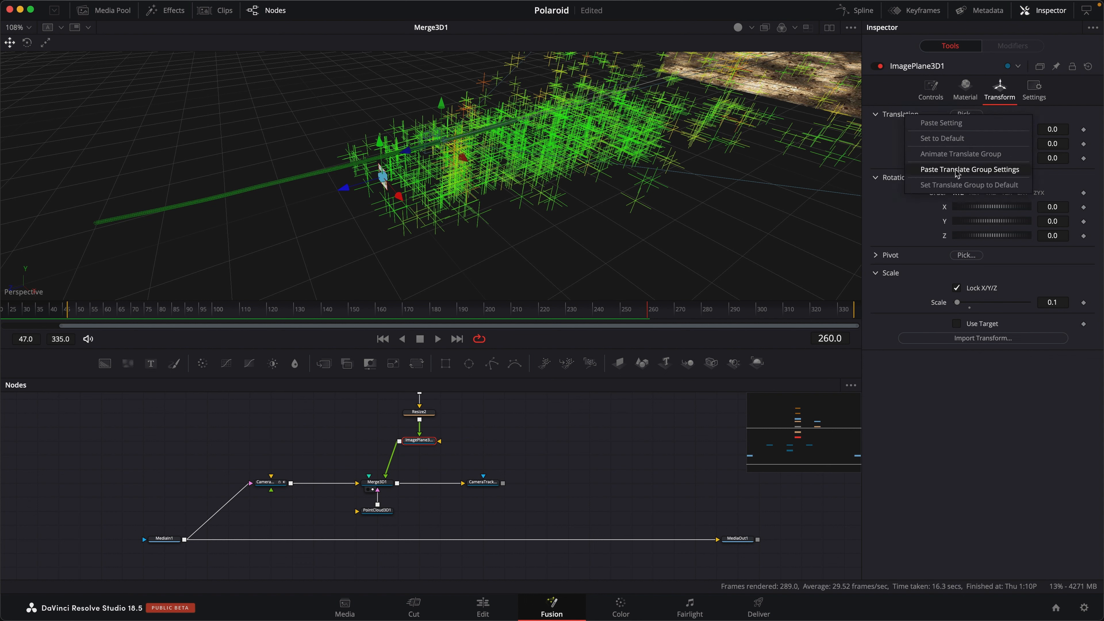
{"action": "left_click", "coordinate": [943, 170]}
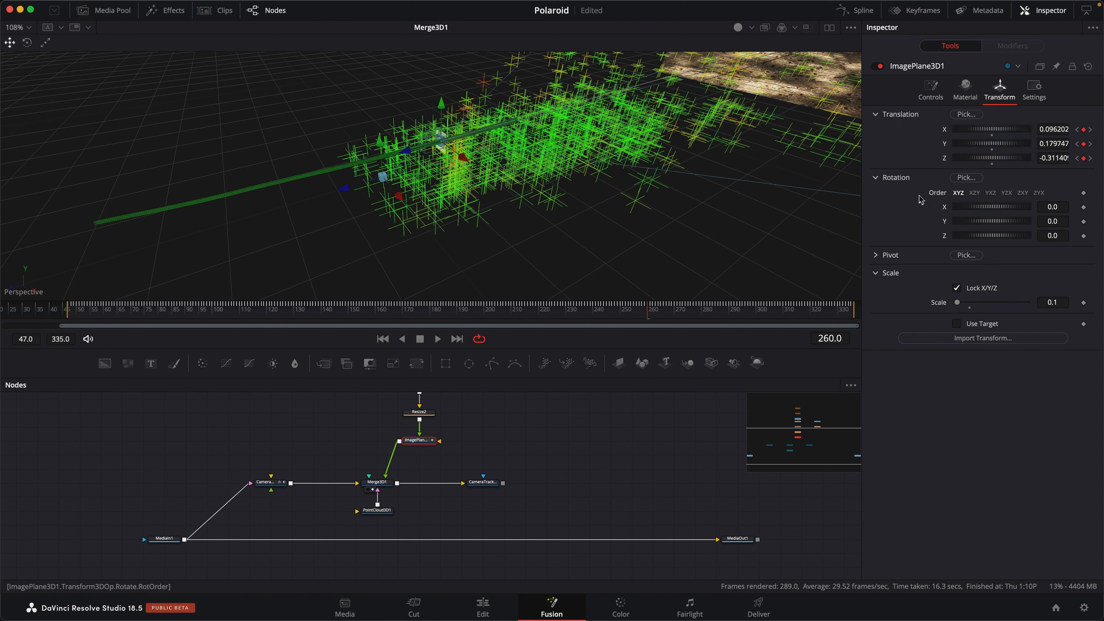
{"action": "right_click", "coordinate": [900, 181]}
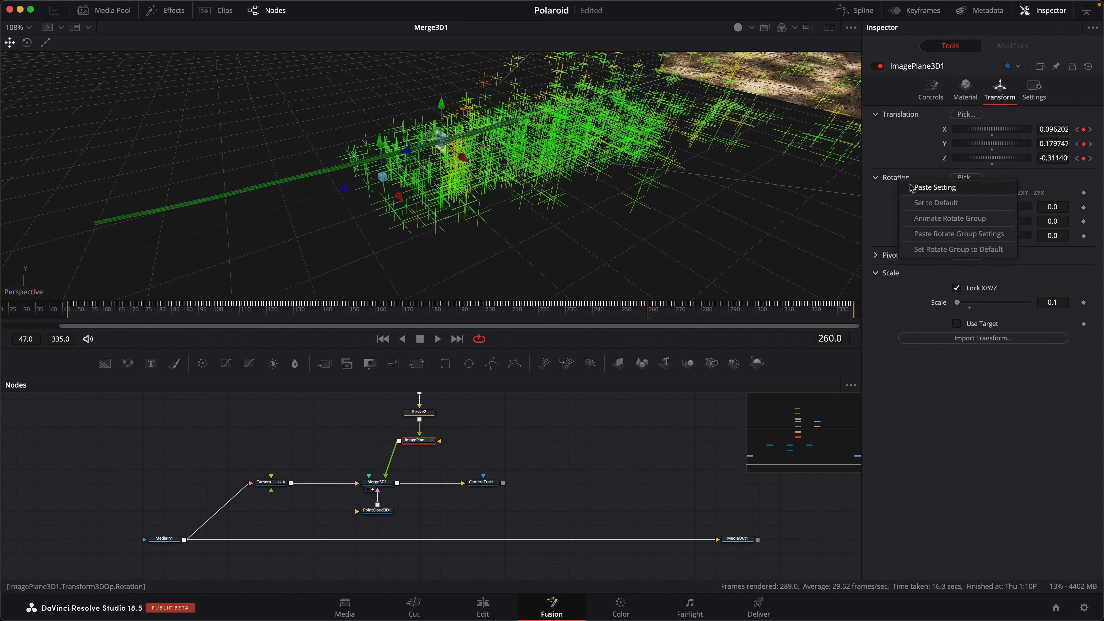
{"action": "left_click", "coordinate": [943, 234]}
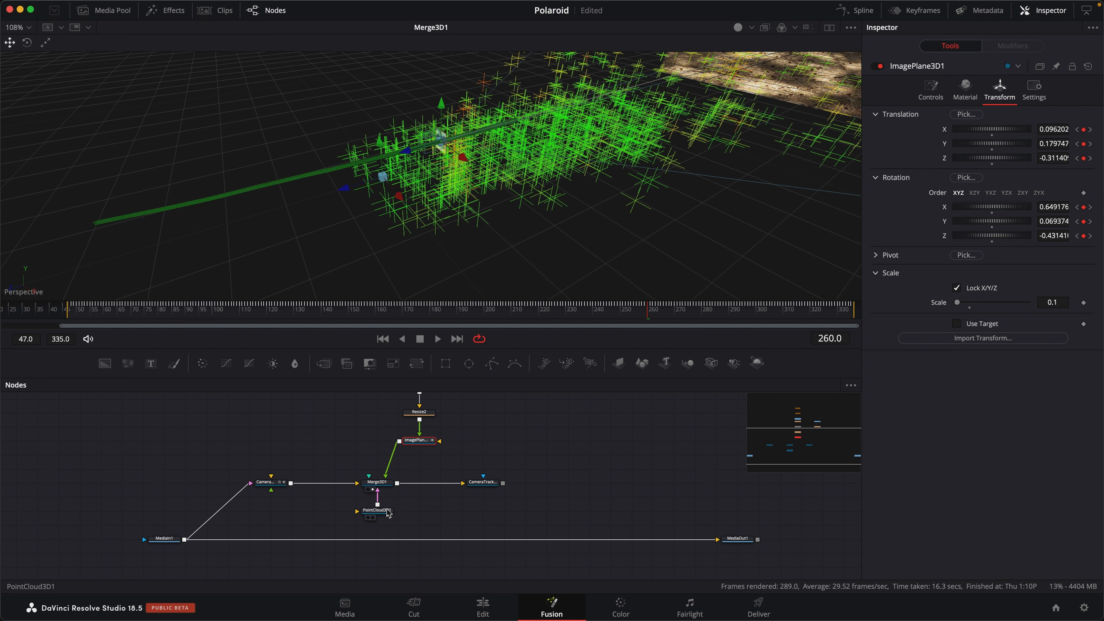
- Disconnect PointCloud3D1 from Merge3D1 and inspect the image plane at the camera's position
{"action": "mouse_move", "coordinate": [387, 511]}
{"action": "left_mouse_down"}
{"action": "mouse_move", "coordinate": [387, 524]}
{"action": "mouse_move", "coordinate": [384, 512]}
{"action": "left_mouse_up"}
{"action": "left_click", "coordinate": [378, 506]}
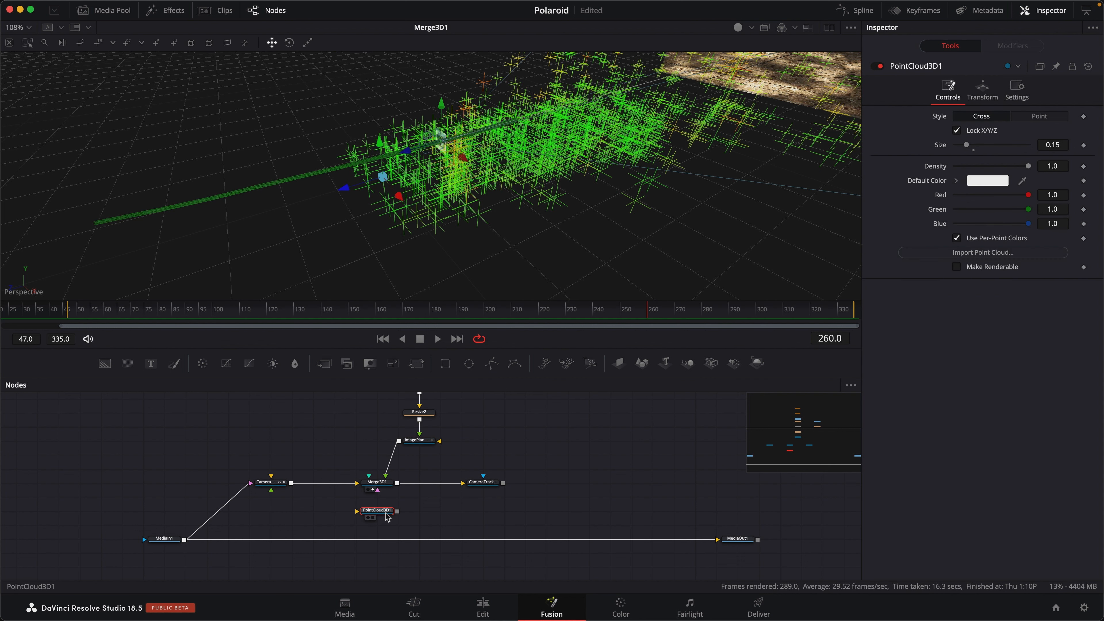
{"action": "left_click", "coordinate": [434, 459]}
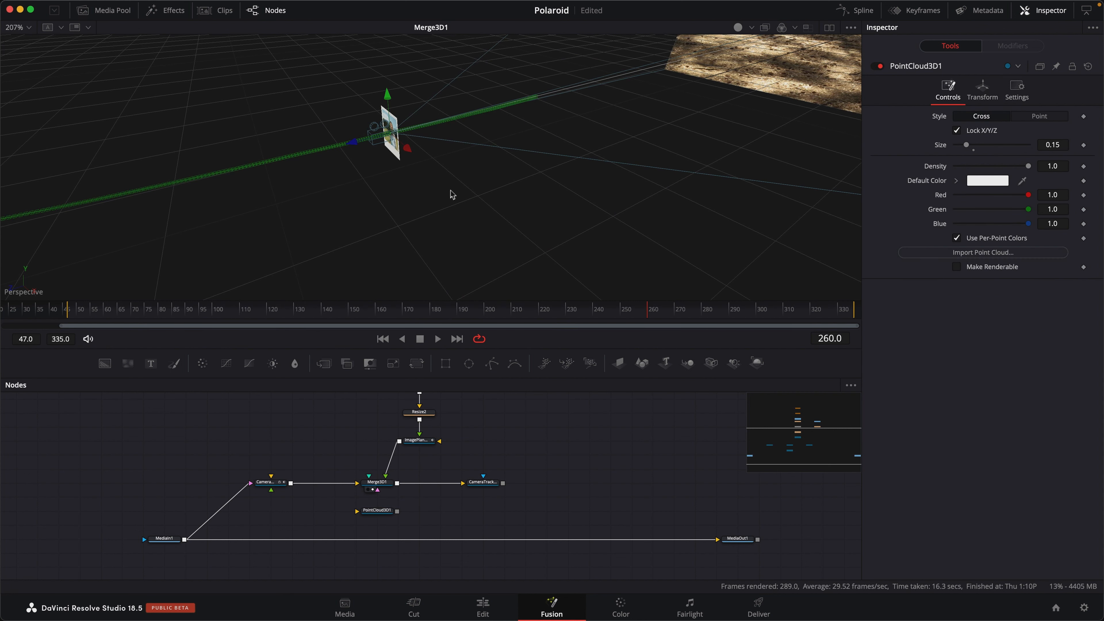
{"action": "left_click_drag", "start_coordinate": [450, 187], "coordinate": [389, 145]}
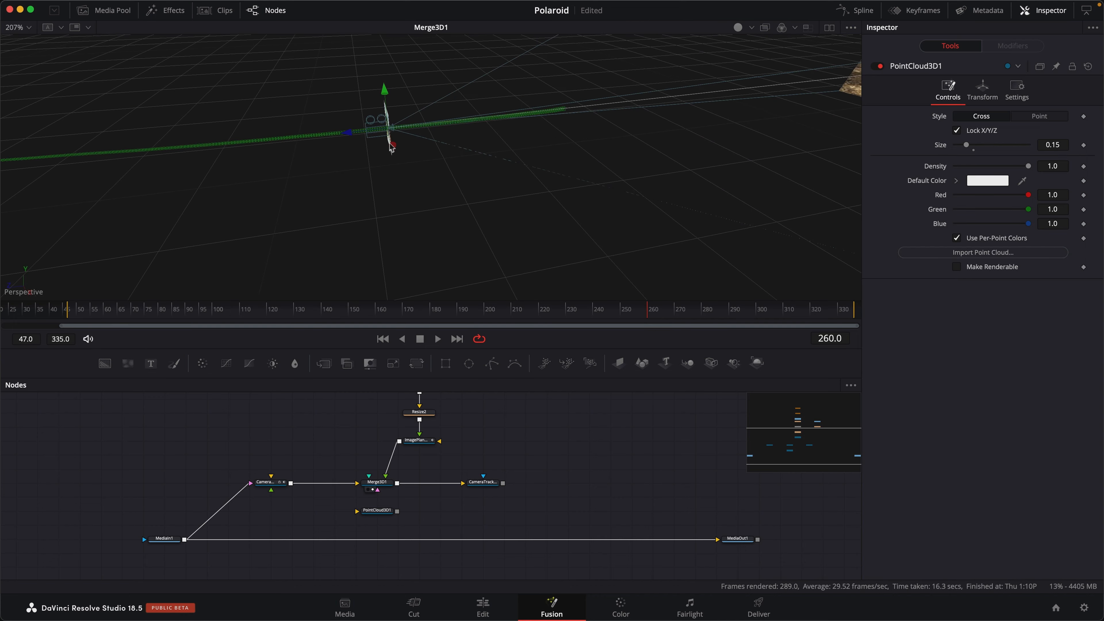
{"action": "left_click_drag", "start_coordinate": [443, 195], "coordinate": [490, 190]}
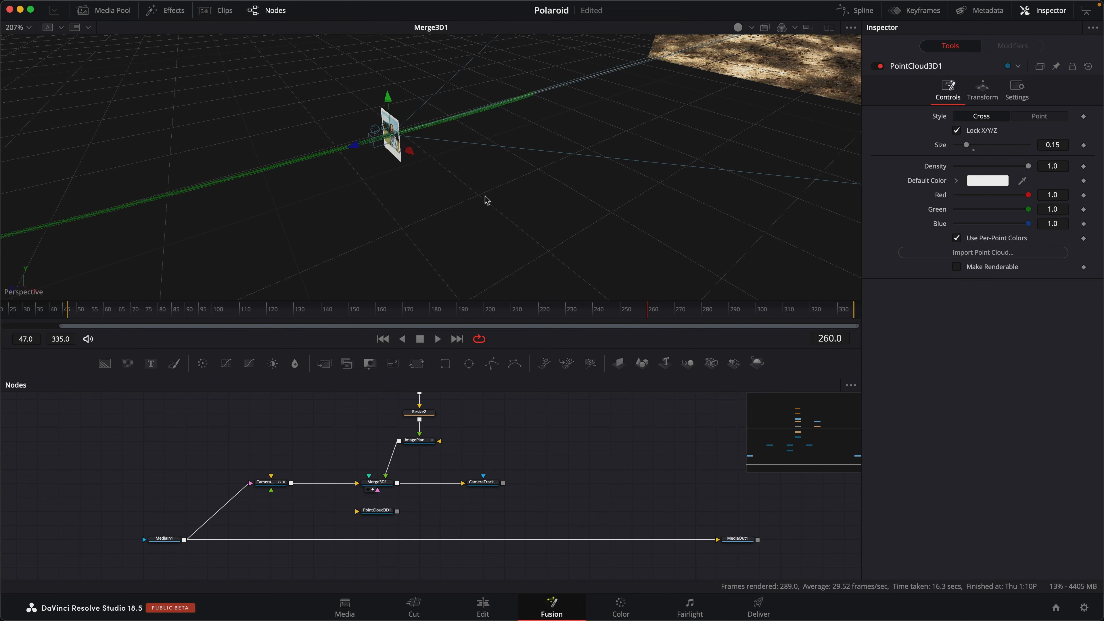
{"action": "left_click_drag", "start_coordinate": [486, 202], "coordinate": [479, 185]}
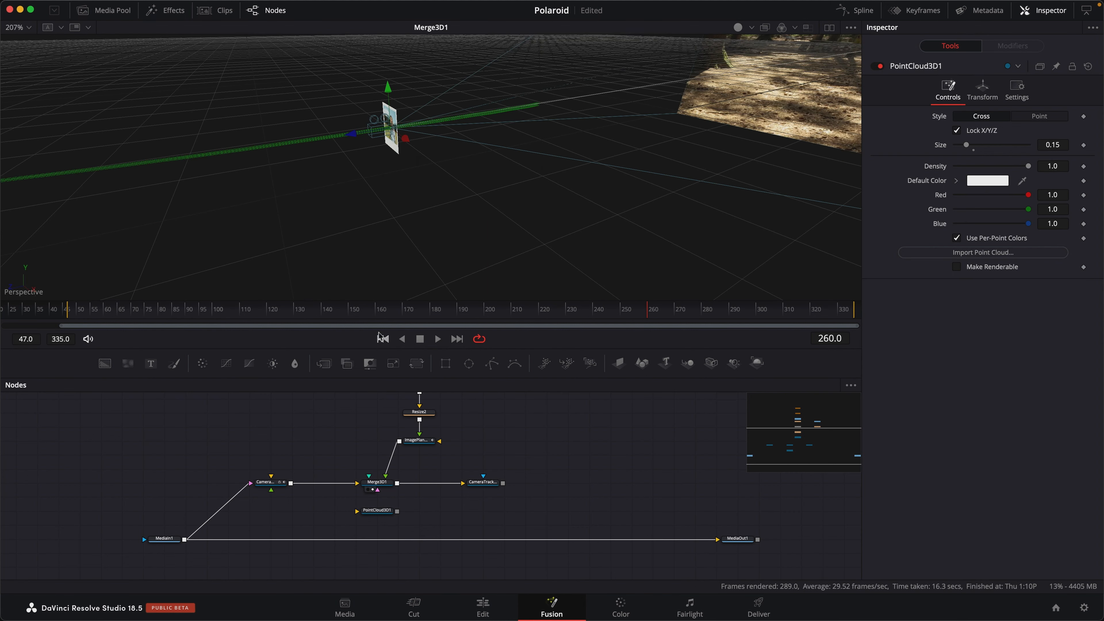
- Switch to dual viewers, displaying Merge3D1 in the first and CameraTracker1_Renderer in the second
{"action": "left_click", "coordinate": [830, 28]}
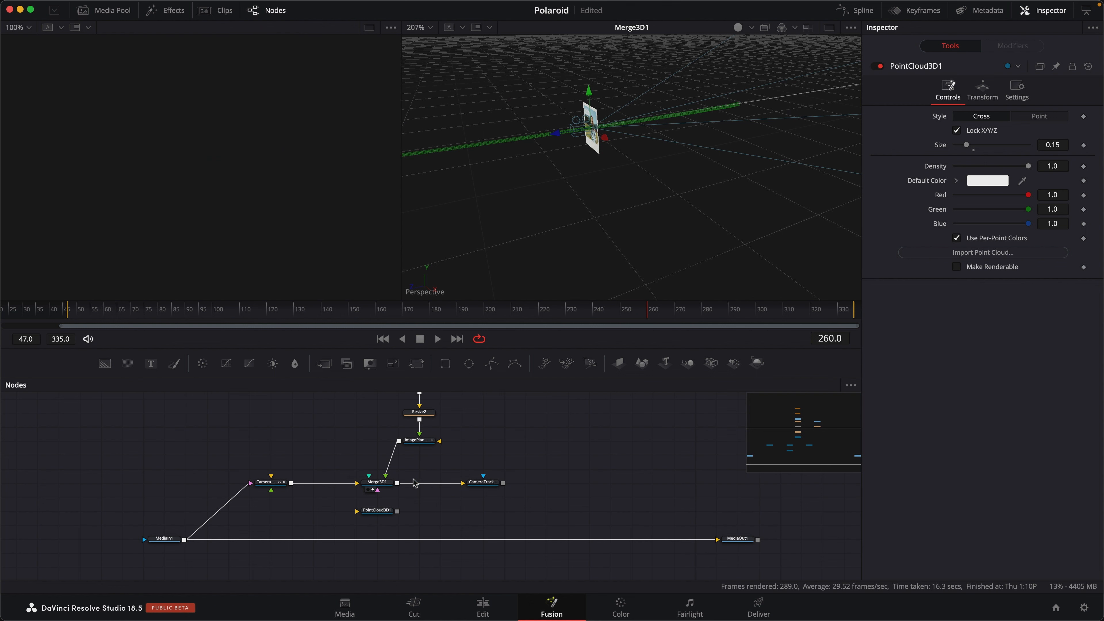
{"action": "left_click_drag", "start_coordinate": [378, 482], "coordinate": [234, 204]}
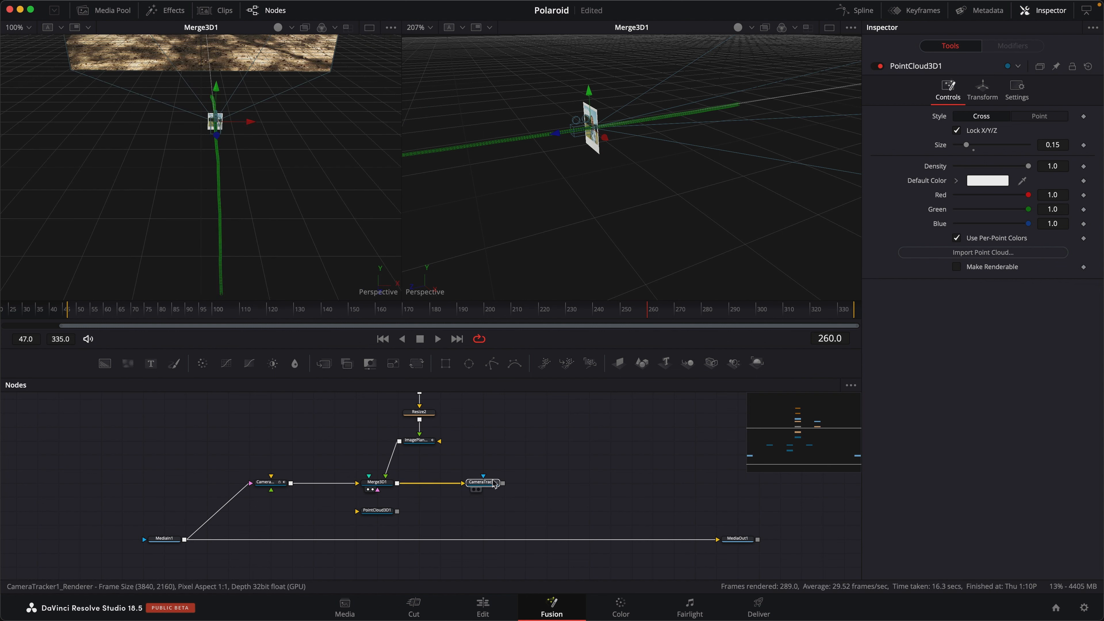
{"action": "left_click_drag", "start_coordinate": [494, 484], "coordinate": [680, 157]}
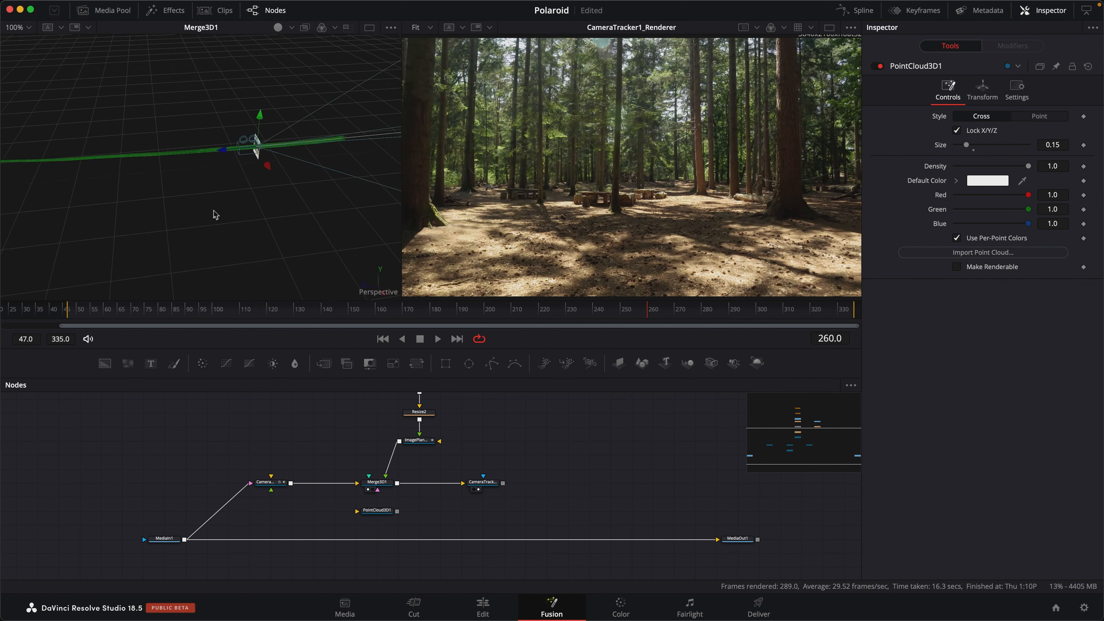
{"action": "left_click_drag", "start_coordinate": [215, 214], "coordinate": [281, 222]}
{"action": "left_click_drag", "start_coordinate": [149, 170], "coordinate": [114, 167]}
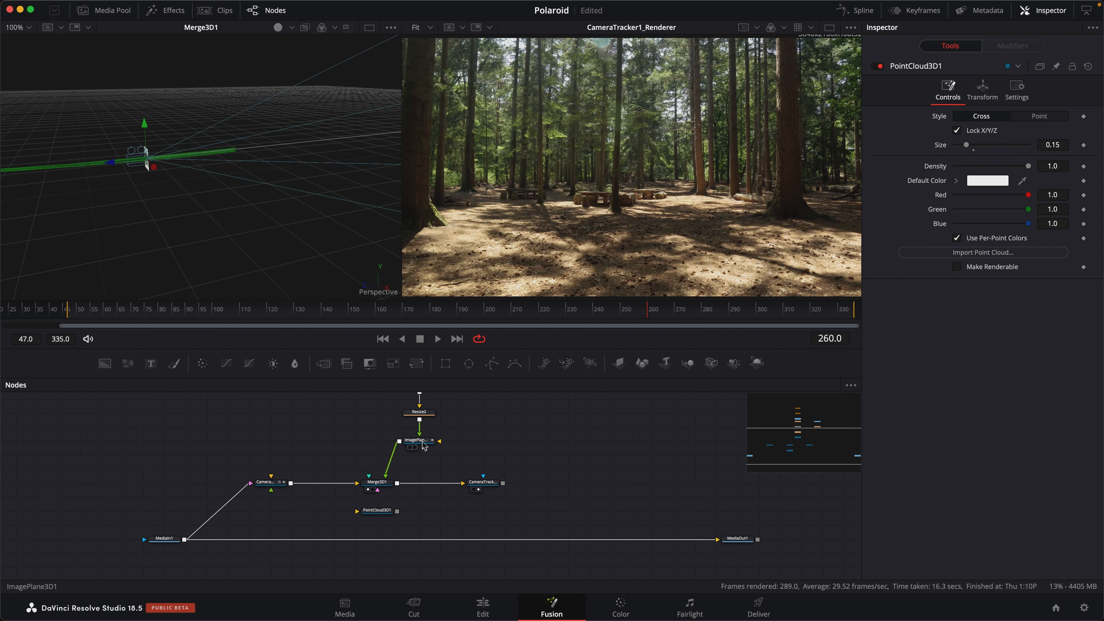
- Remove all keyframes from the translation and rotation groups of ImagePlane3D1 at frame 260
{"action": "left_click", "coordinate": [426, 442]}
{"action": "left_click", "coordinate": [115, 164]}
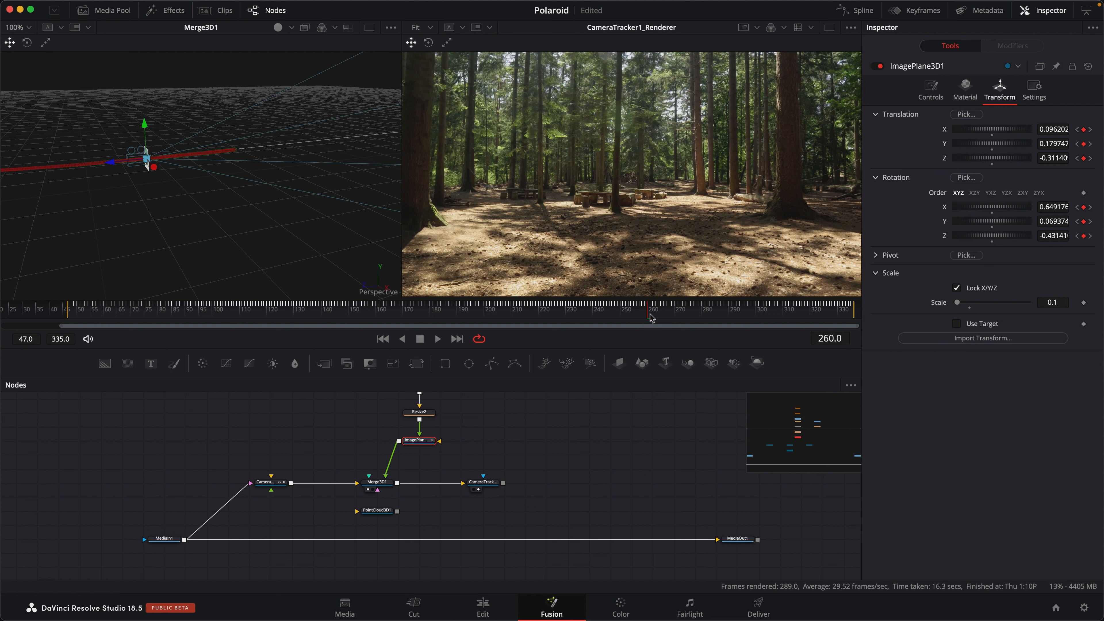
{"action": "right_click", "coordinate": [899, 117]}
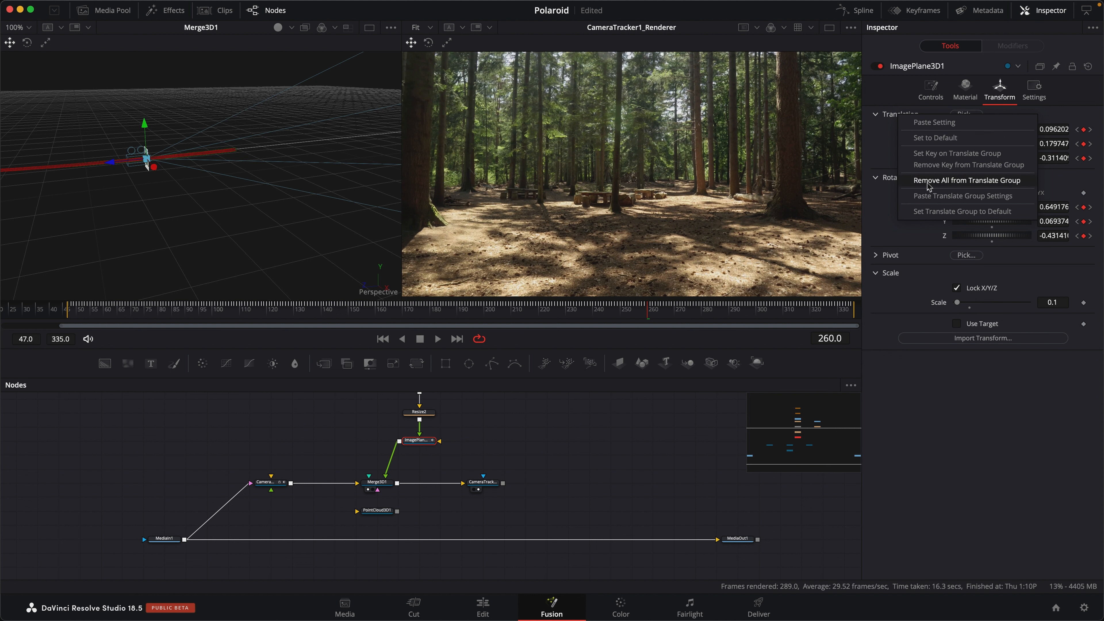
{"action": "left_click", "coordinate": [975, 182]}
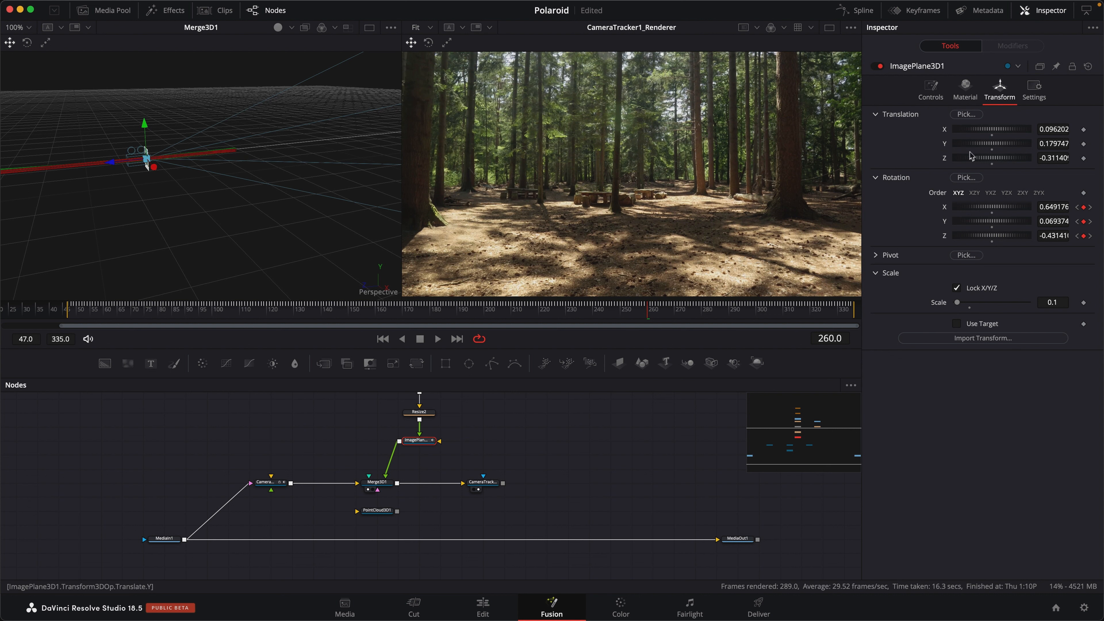
{"action": "right_click", "coordinate": [897, 182]}
{"action": "left_click", "coordinate": [929, 251]}
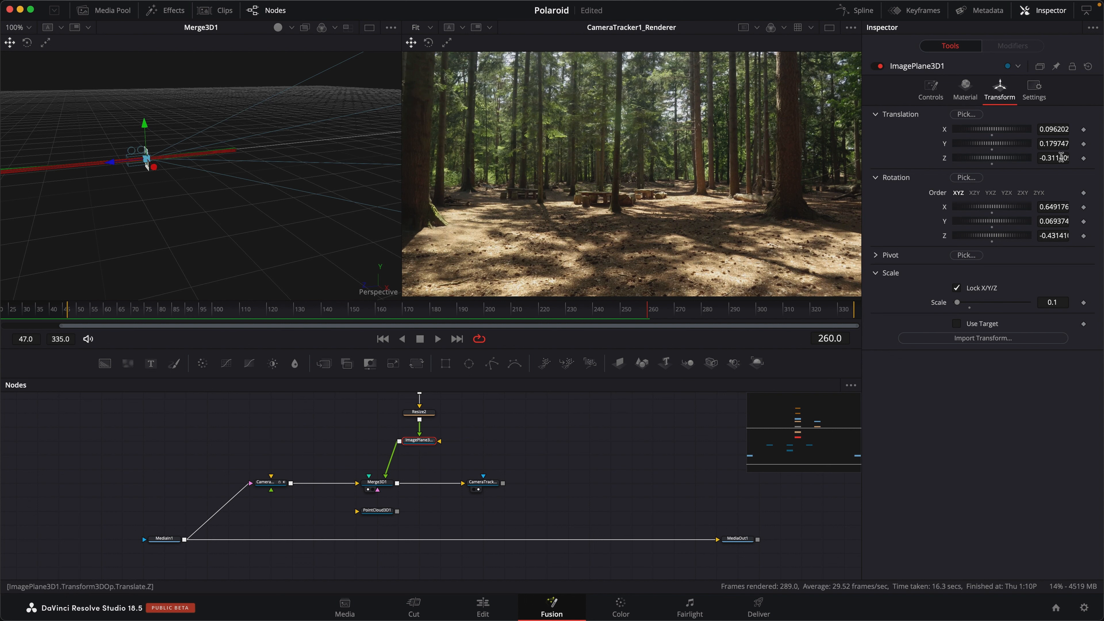
- Move ImagePlane3D1 in front of the camera with translation Z about -0.501 and Y about 0.1735
{"action": "left_click_drag", "start_coordinate": [1057, 157], "coordinate": [1046, 157]}
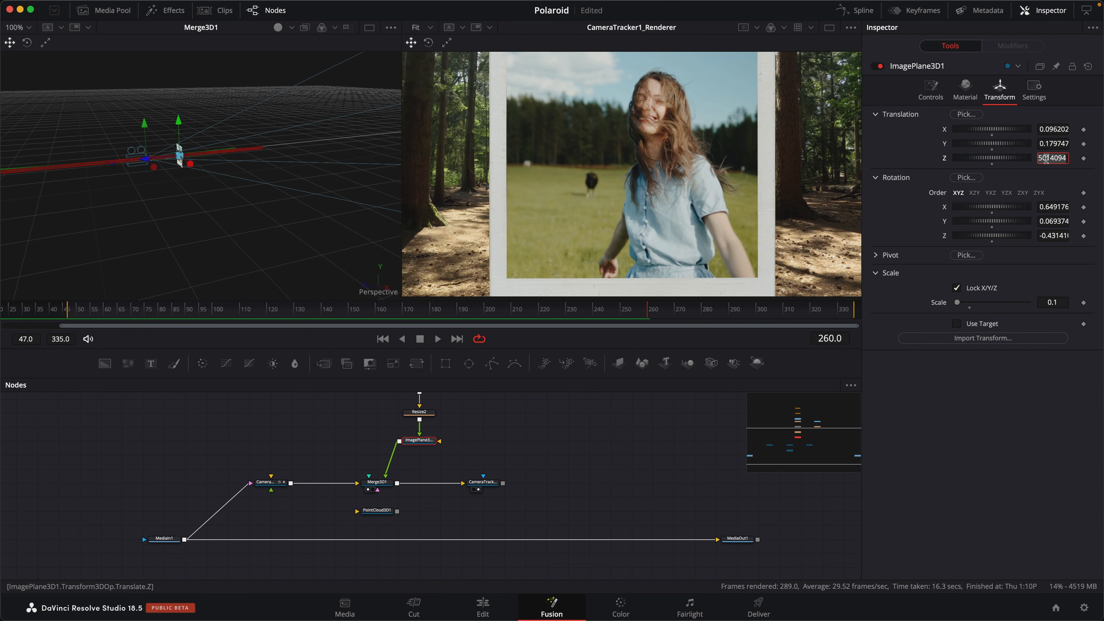
{"action": "scroll", "coordinate": [614, 189], "scroll_direction": "down", "scroll_amount": 3}
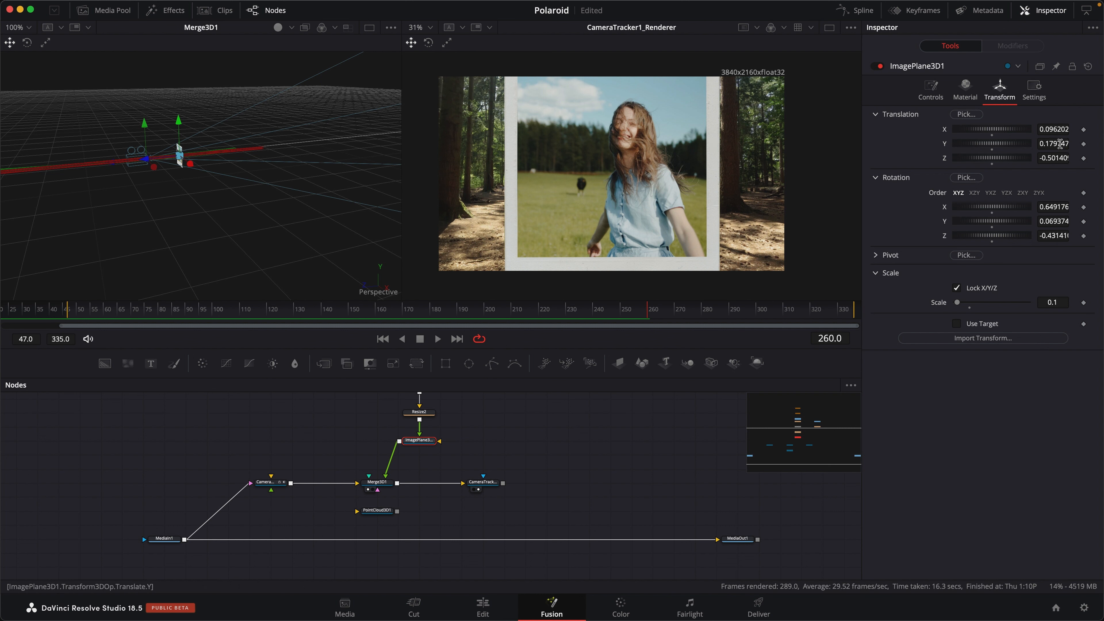
{"action": "left_click_drag", "start_coordinate": [1056, 143], "coordinate": [1053, 143]}
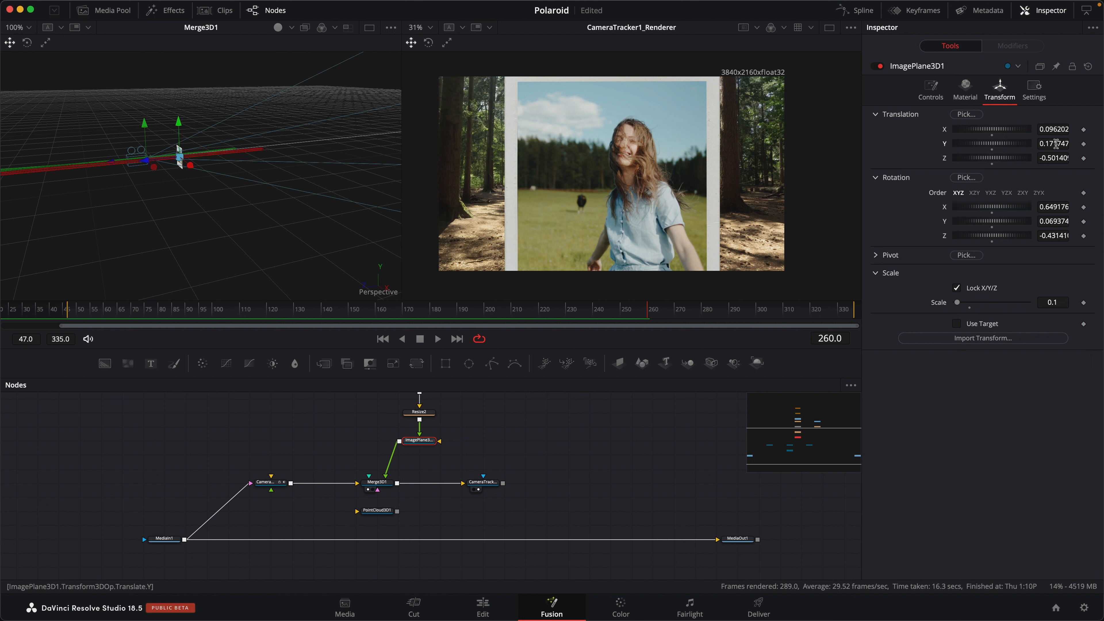
{"action": "right_click", "coordinate": [1055, 144]}
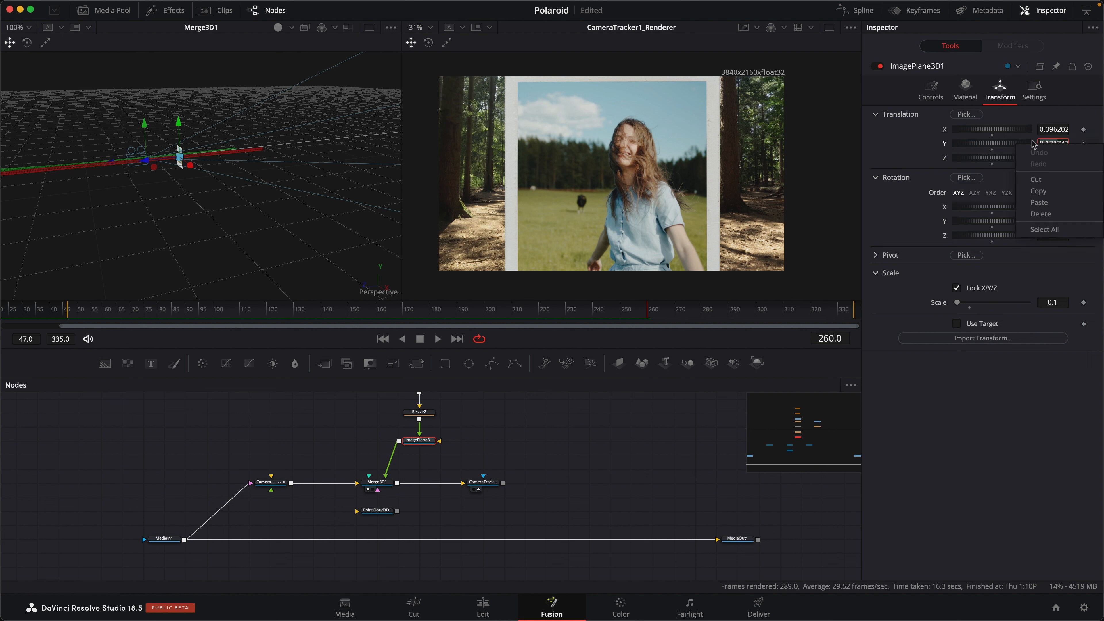
{"action": "left_click", "coordinate": [916, 143]}
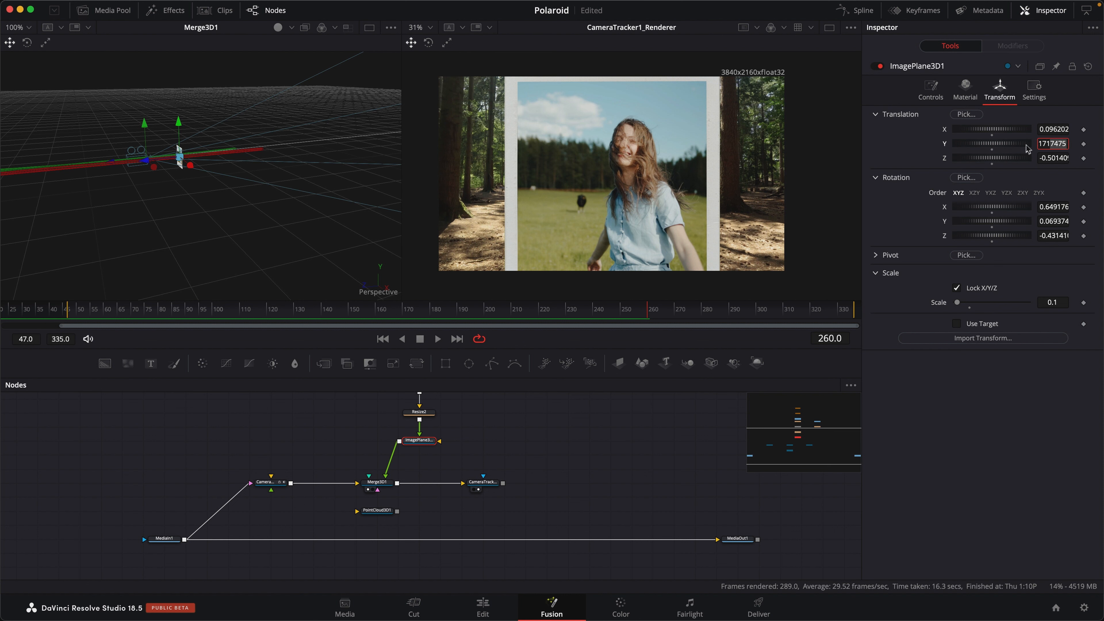
{"action": "left_click", "coordinate": [918, 144]}
{"action": "left_click_drag", "start_coordinate": [1055, 143], "coordinate": [1065, 143]}
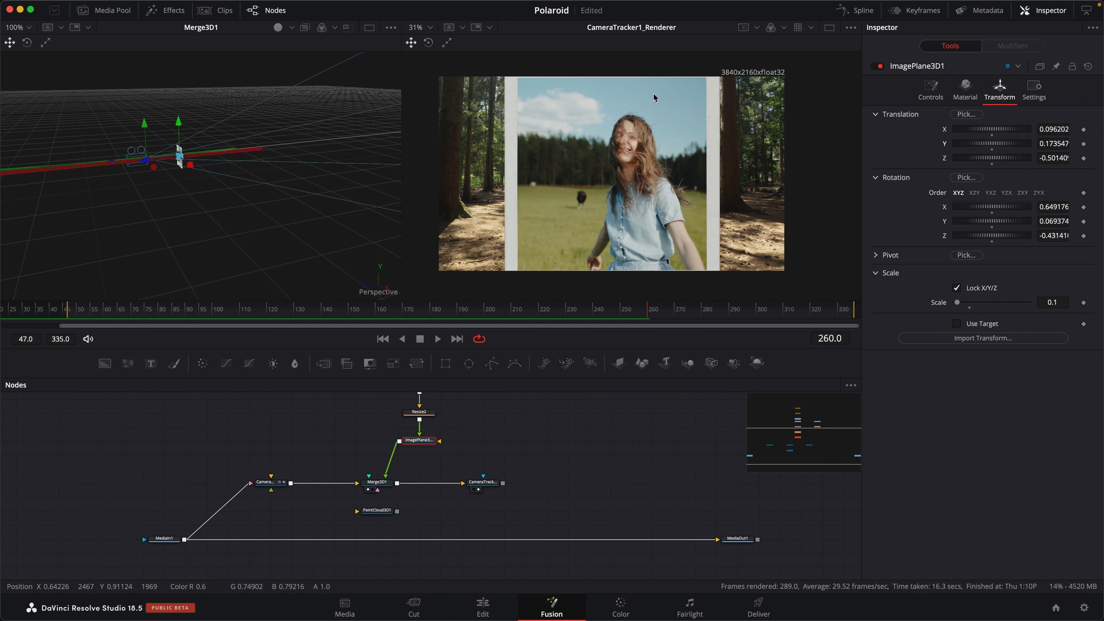
- Check the Polaroid's edges around frame 260 and fine-tune the translation of ImagePlane3D1 to about -0.5034 in Z and 0.1736 in Y
{"action": "scroll", "coordinate": [641, 93], "scroll_direction": "up", "scroll_amount": 3}
{"action": "scroll", "coordinate": [714, 119], "scroll_direction": "down", "scroll_amount": 1}
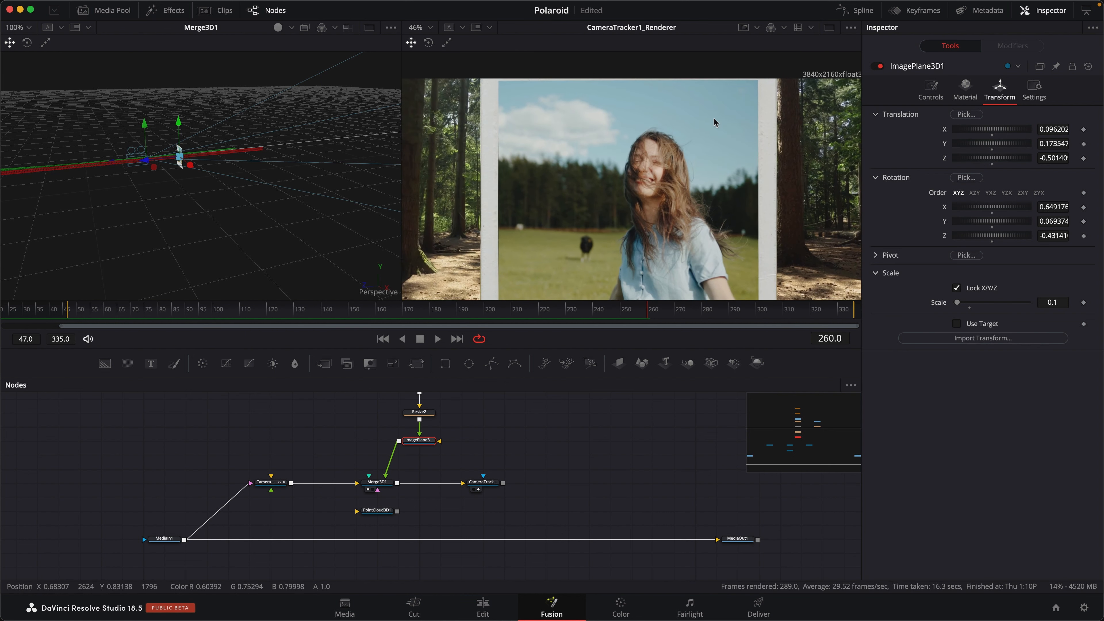
{"action": "left_click_drag", "start_coordinate": [688, 185], "coordinate": [694, 82]}
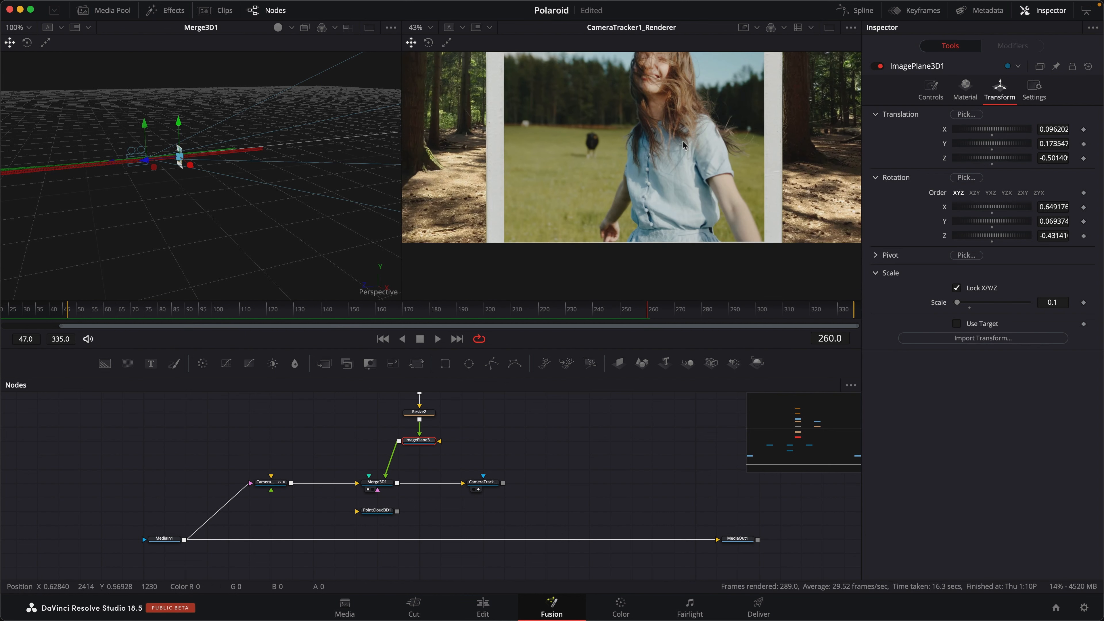
{"action": "scroll", "coordinate": [549, 243], "scroll_direction": "down", "scroll_amount": 3}
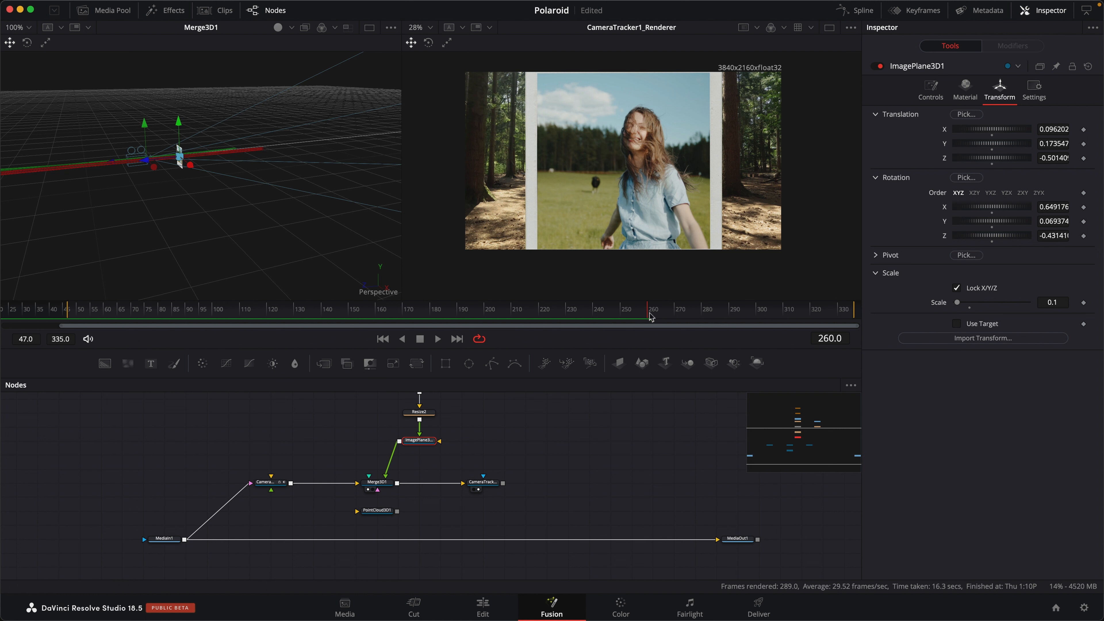
{"action": "mouse_move", "coordinate": [650, 316]}
{"action": "left_mouse_down"}
{"action": "mouse_move", "coordinate": [637, 320]}
{"action": "mouse_move", "coordinate": [650, 321]}
{"action": "left_mouse_up"}
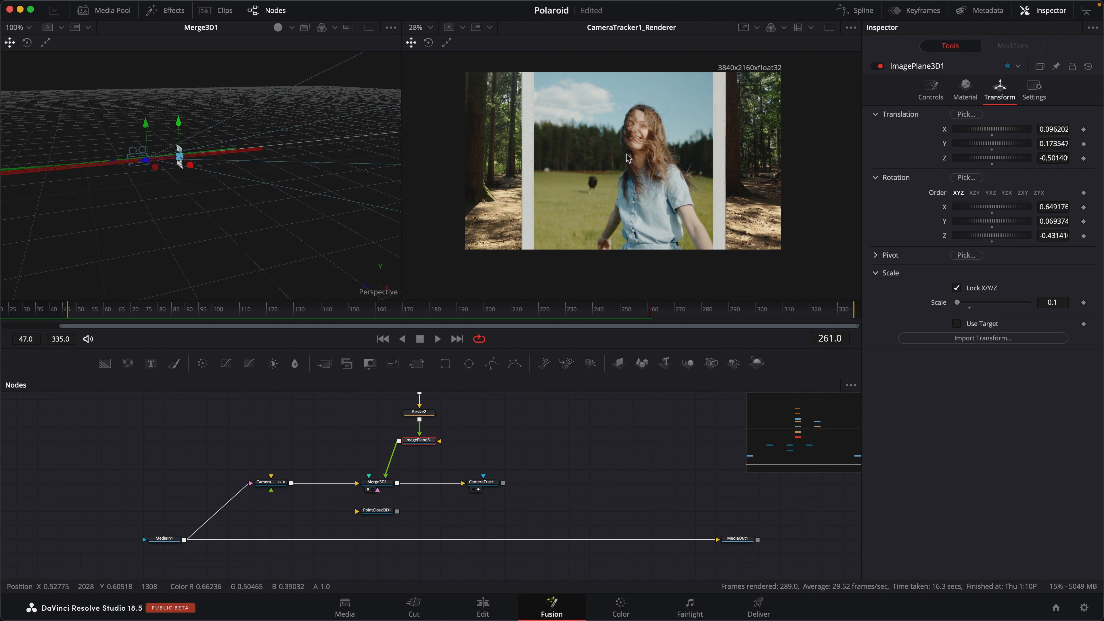
{"action": "key", "text": "Left"}
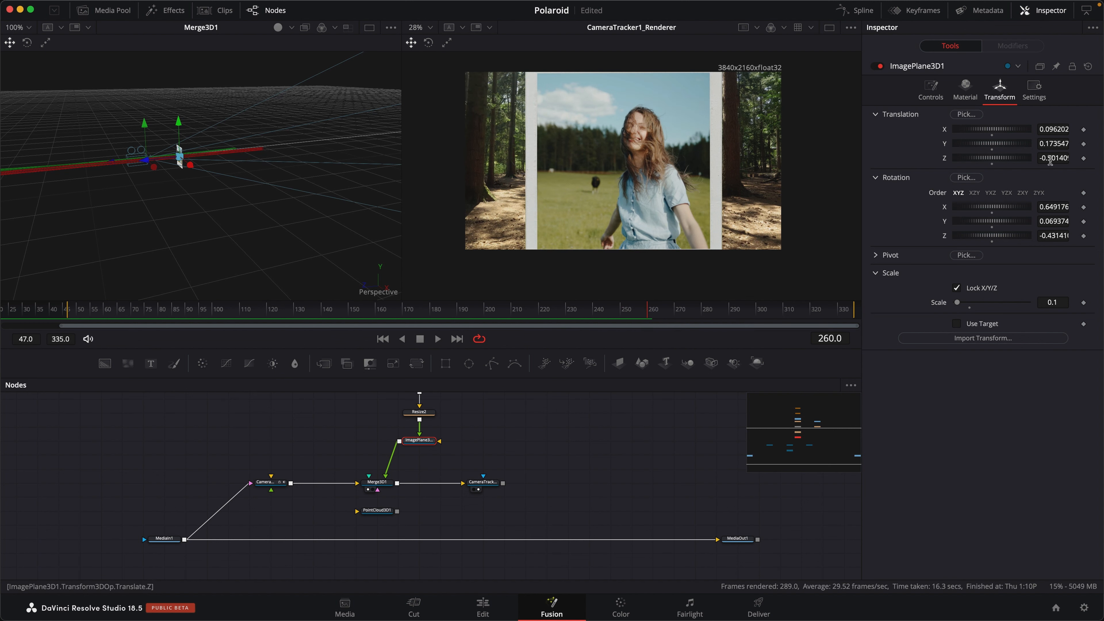
{"action": "left_click_drag", "start_coordinate": [1063, 158], "coordinate": [1063, 157]}
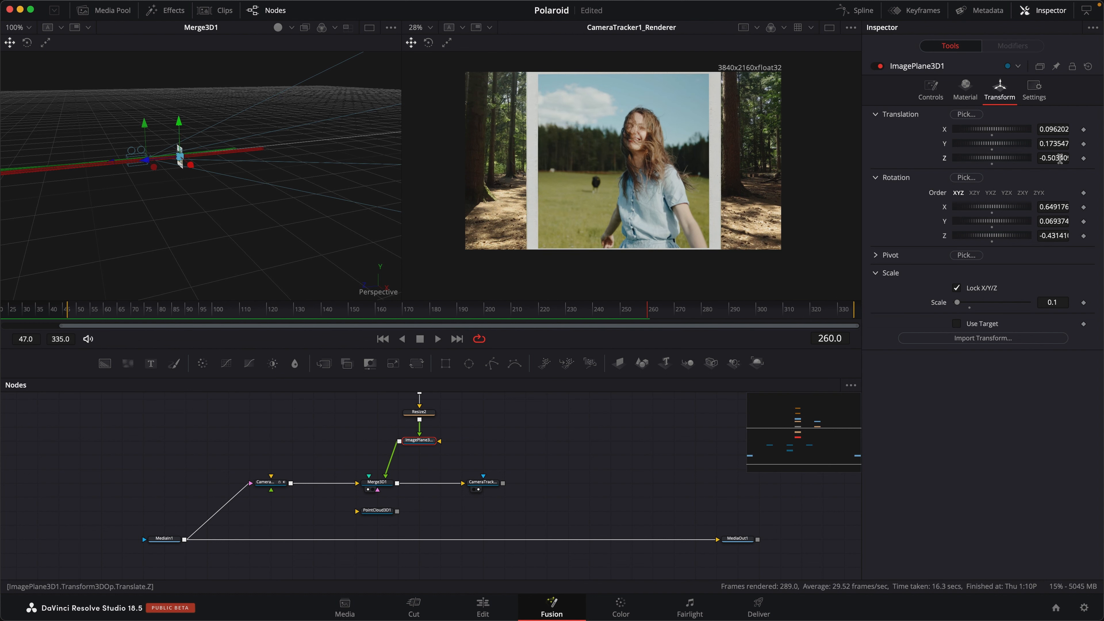
{"action": "left_click_drag", "start_coordinate": [1054, 143], "coordinate": [1055, 142]}
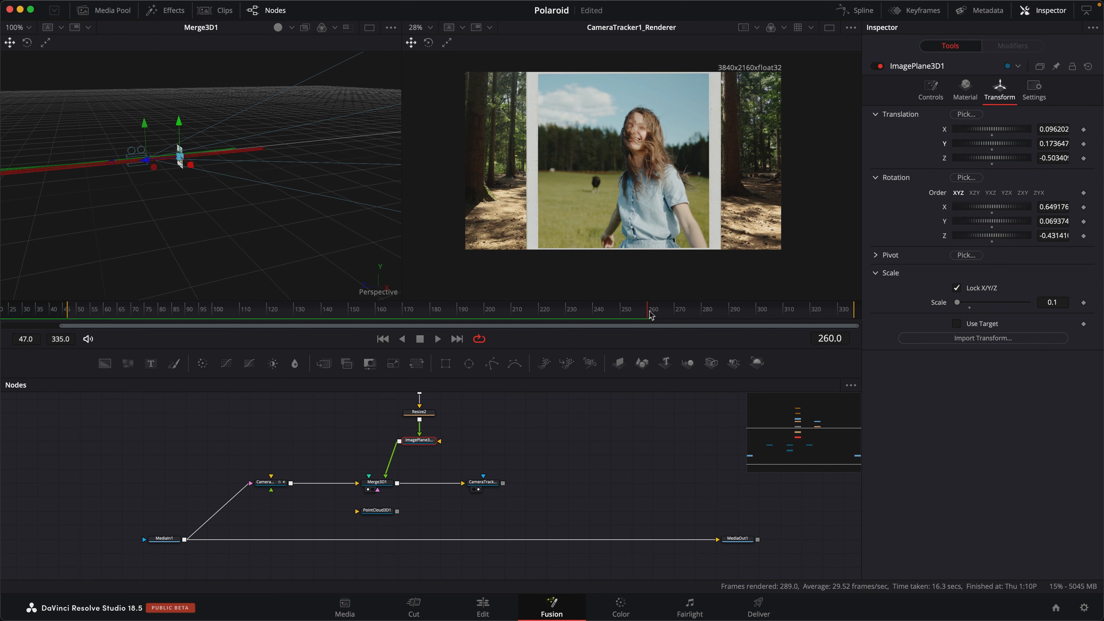
{"action": "left_click_drag", "start_coordinate": [648, 316], "coordinate": [651, 312]}
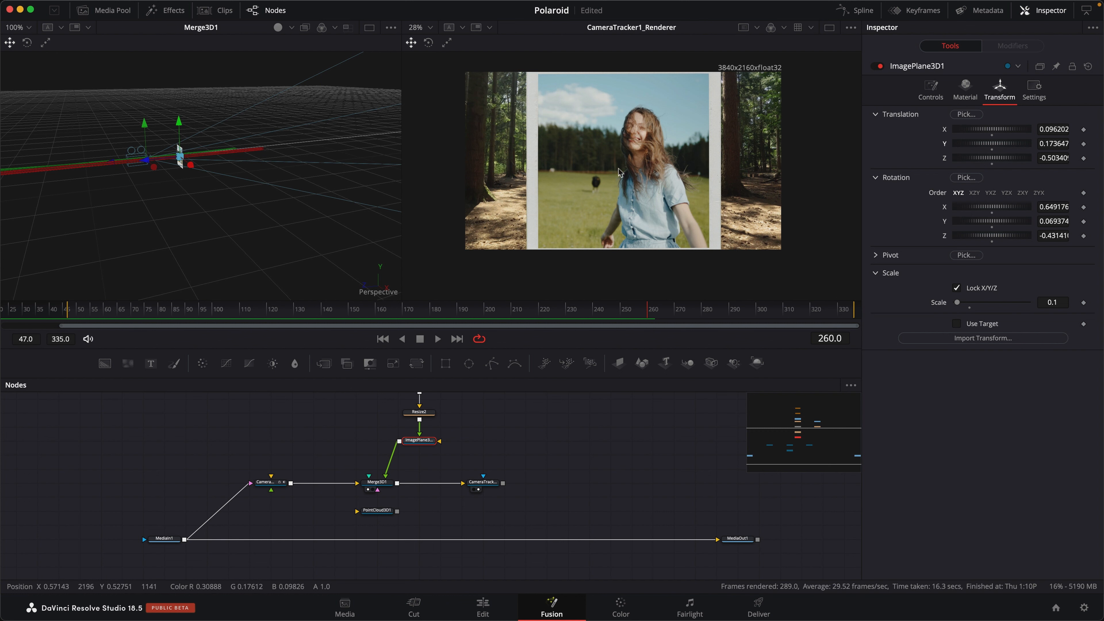
- Display Resize1 in the second viewer and return to a single-viewer layout
{"action": "scroll", "coordinate": [463, 456], "scroll_direction": "right", "scroll_amount": 4}
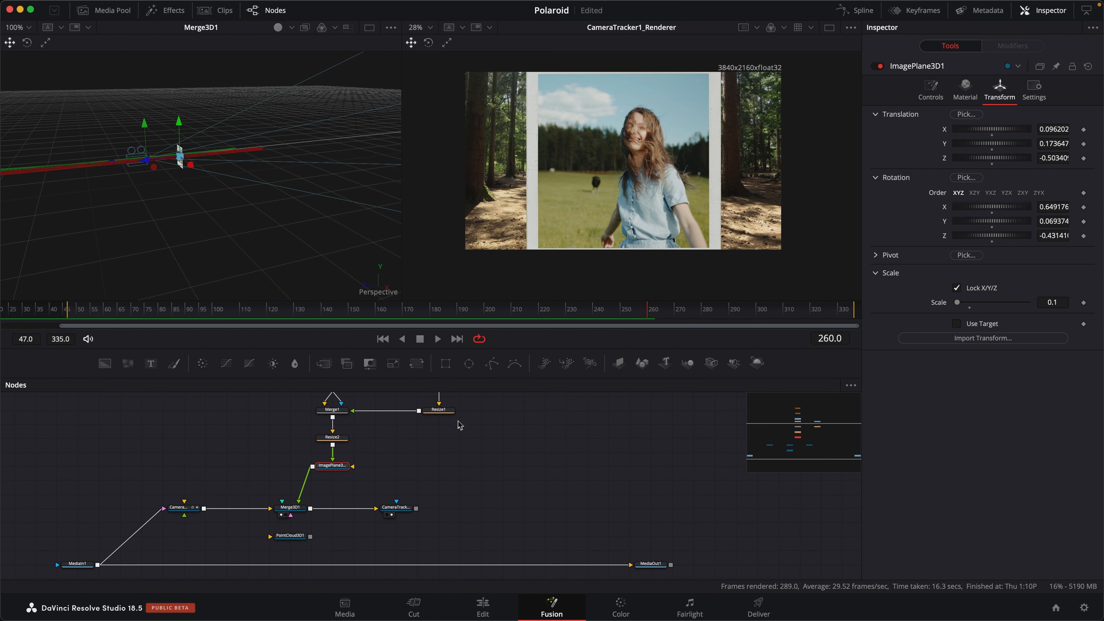
{"action": "scroll", "coordinate": [460, 425], "scroll_direction": "up", "scroll_amount": 3}
{"action": "left_click_drag", "start_coordinate": [441, 444], "coordinate": [612, 185]}
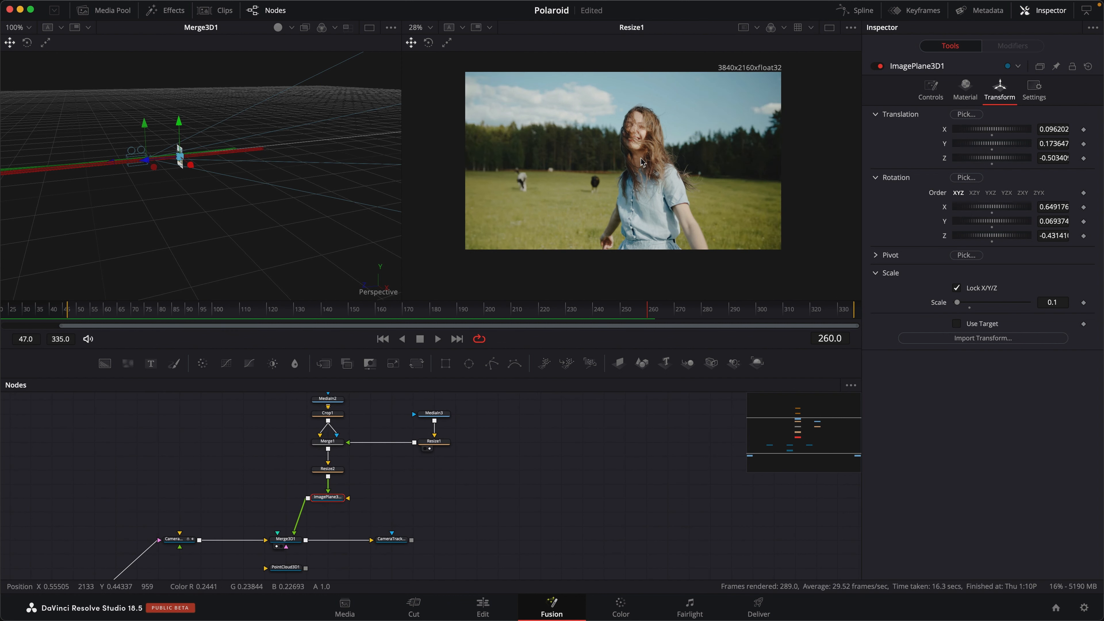
{"action": "left_click", "coordinate": [829, 28]}
{"action": "scroll", "coordinate": [521, 456], "scroll_direction": "left", "scroll_amount": 5}
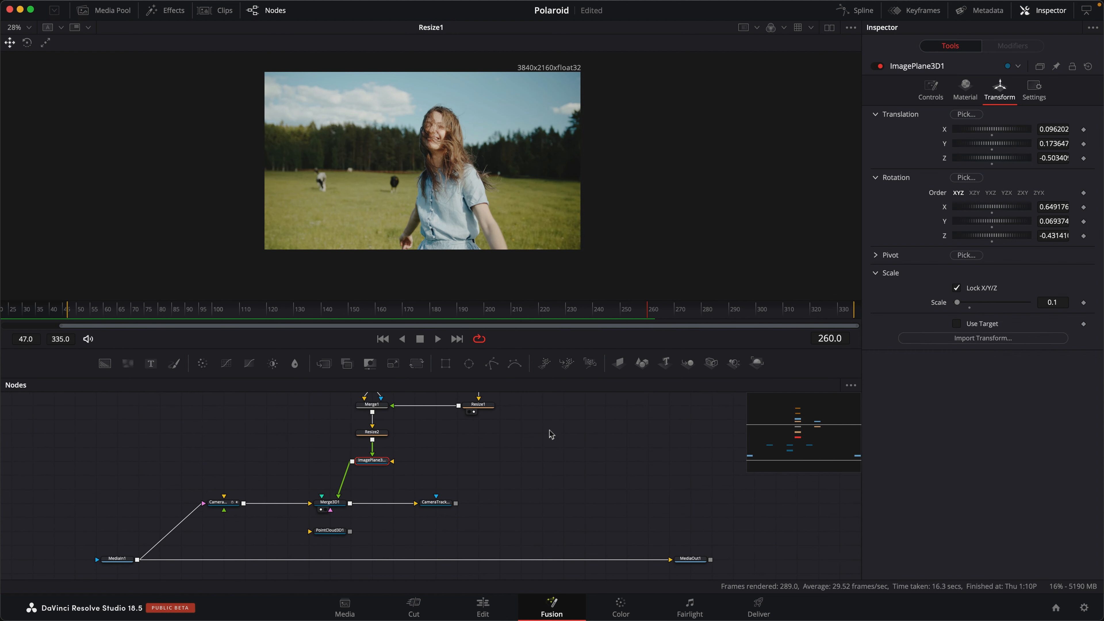
- Disconnect MediaIn1 from the camera tracker, merge CameraTracker1_Renderer over MediaIn1 ahead of MediaOut1, and display the new merge
{"action": "scroll", "coordinate": [543, 473], "scroll_direction": "right", "scroll_amount": 5}
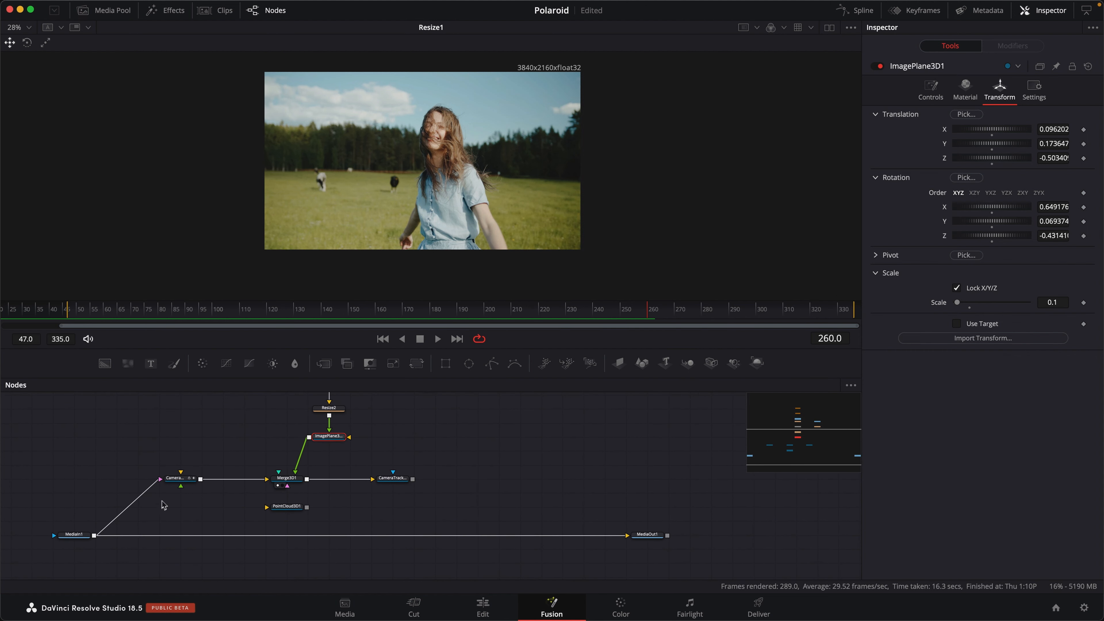
{"action": "left_click_drag", "start_coordinate": [393, 479], "coordinate": [471, 244]}
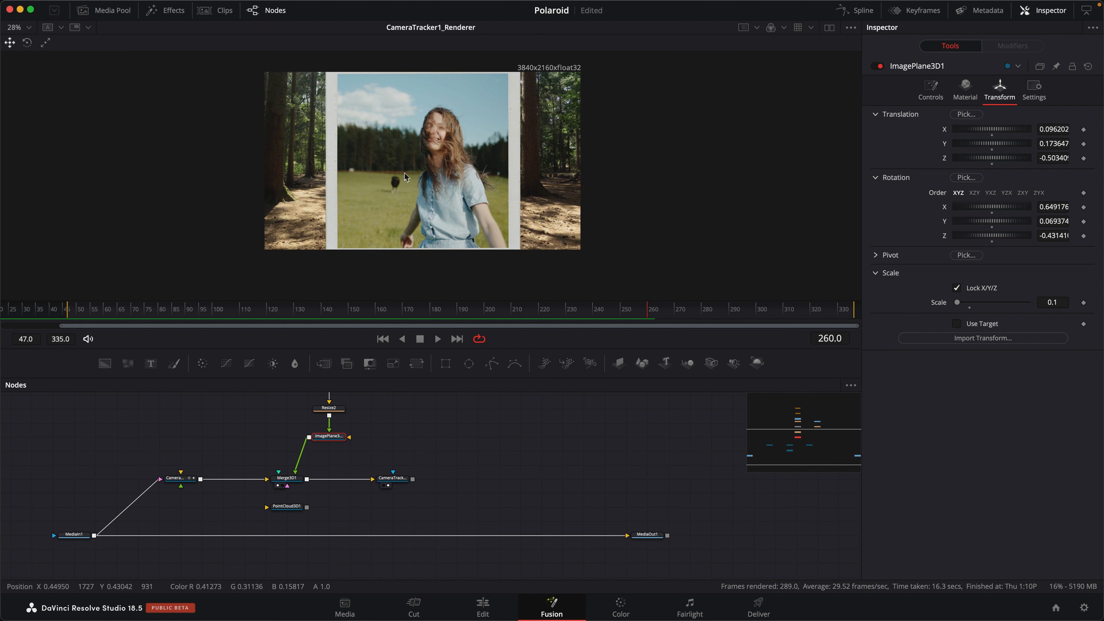
{"action": "left_click_drag", "start_coordinate": [153, 490], "coordinate": [157, 495]}
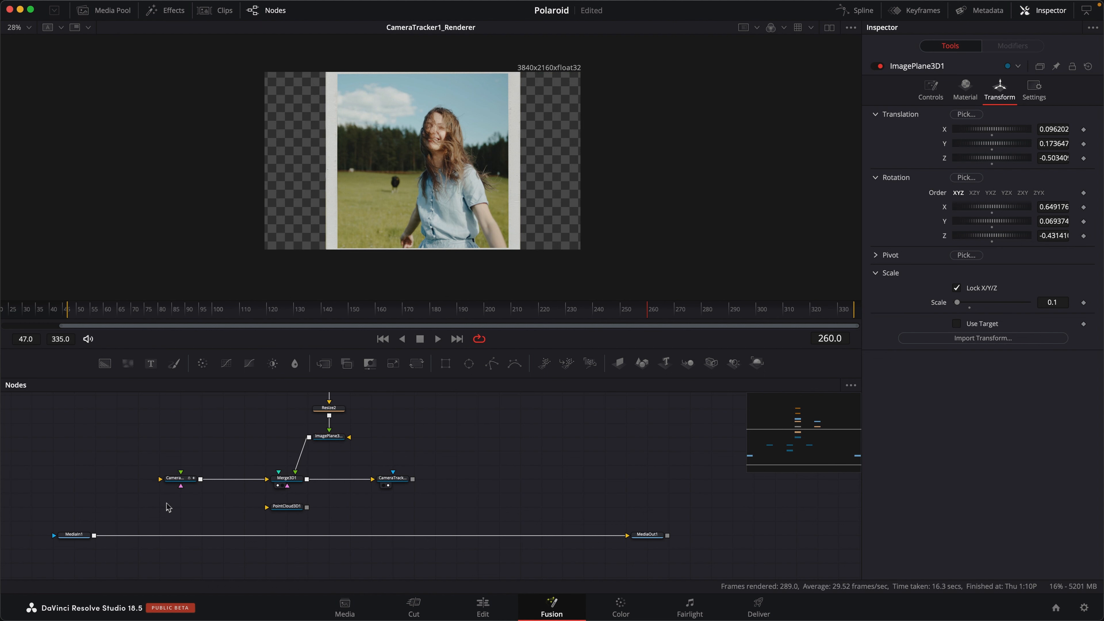
{"action": "left_click_drag", "start_coordinate": [413, 479], "coordinate": [93, 539]}
{"action": "mouse_move", "coordinate": [404, 535]}
{"action": "left_mouse_down"}
{"action": "mouse_move", "coordinate": [400, 520]}
{"action": "mouse_move", "coordinate": [403, 536]}
{"action": "left_mouse_up"}
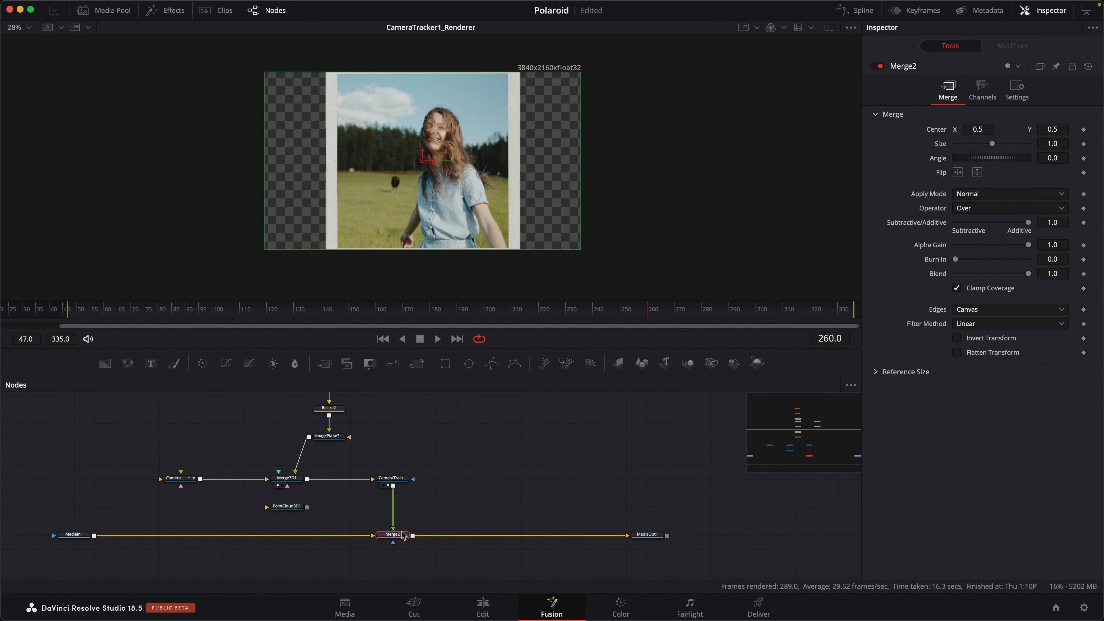
{"action": "key", "text": "1"}
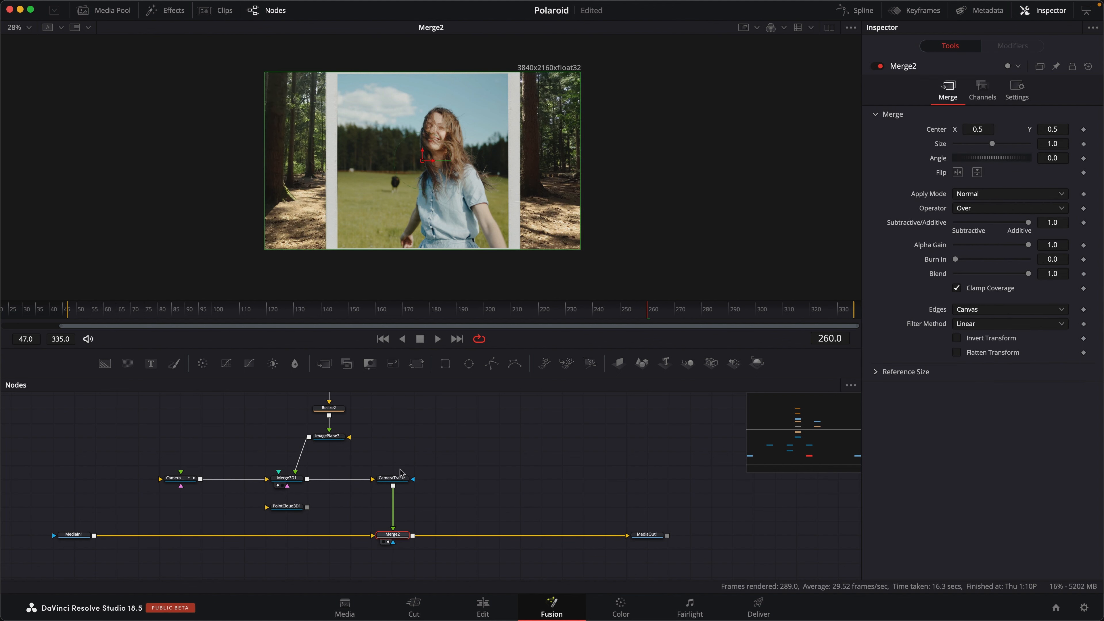
- Display CameraTracker1_Renderer and make room in the node graph by moving MediaOut1 and the Polaroid branch from ImagePlane3D1 upward away from the tracker nodes
{"action": "left_click_drag", "start_coordinate": [398, 477], "coordinate": [416, 213]}
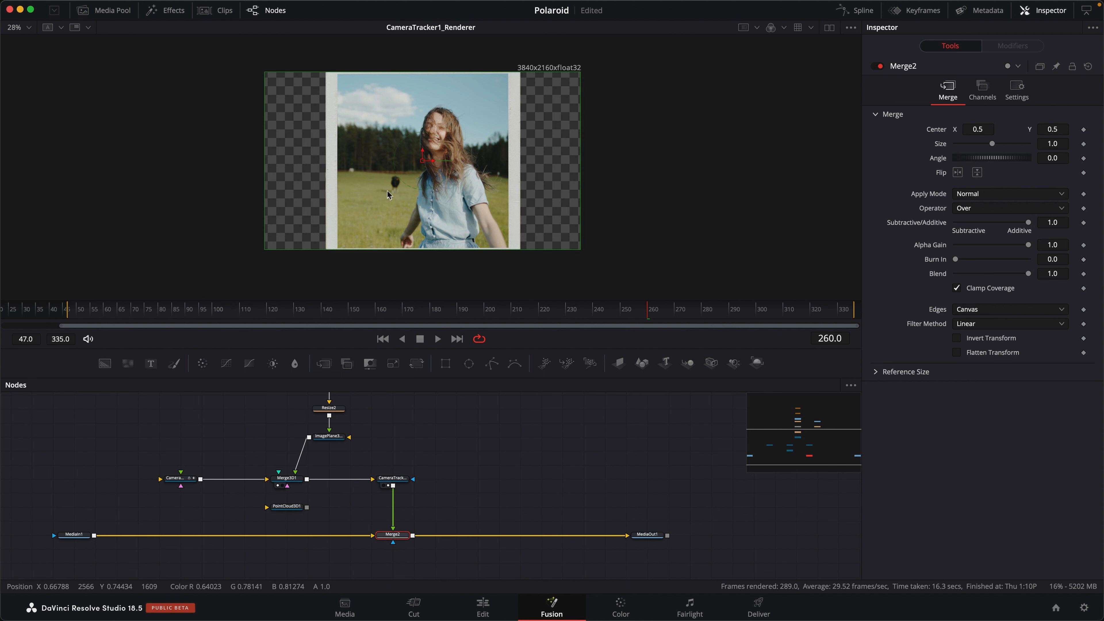
{"action": "left_click_drag", "start_coordinate": [525, 496], "coordinate": [444, 490]}
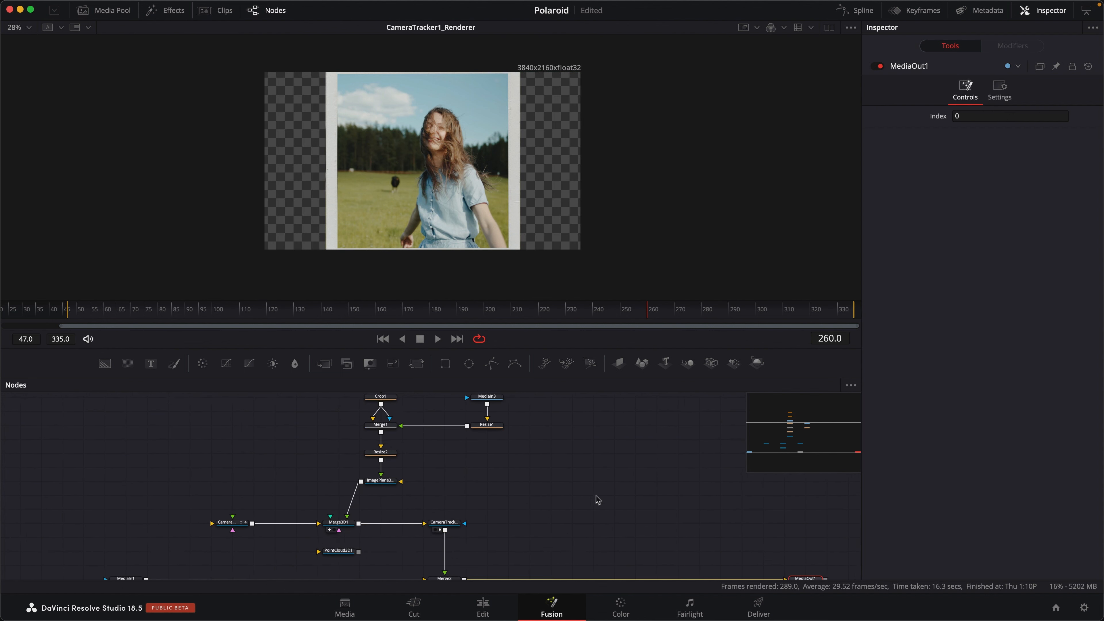
{"action": "scroll", "coordinate": [598, 500], "scroll_direction": "down", "scroll_amount": 4}
{"action": "left_click_drag", "start_coordinate": [492, 403], "coordinate": [516, 475]}
{"action": "left_click_drag", "start_coordinate": [607, 488], "coordinate": [503, 475]}
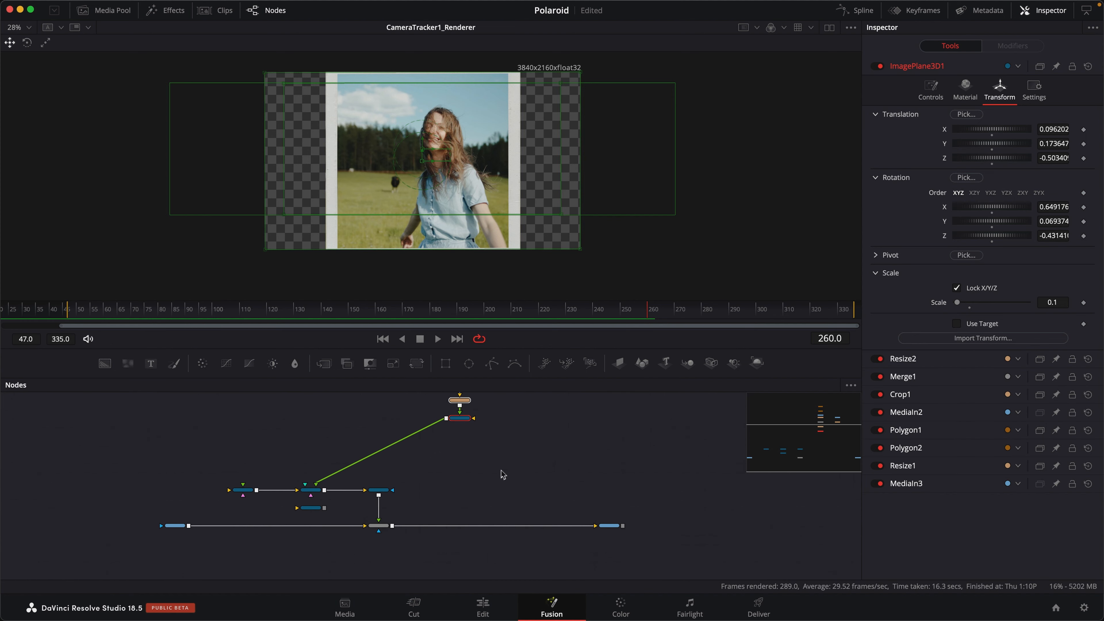
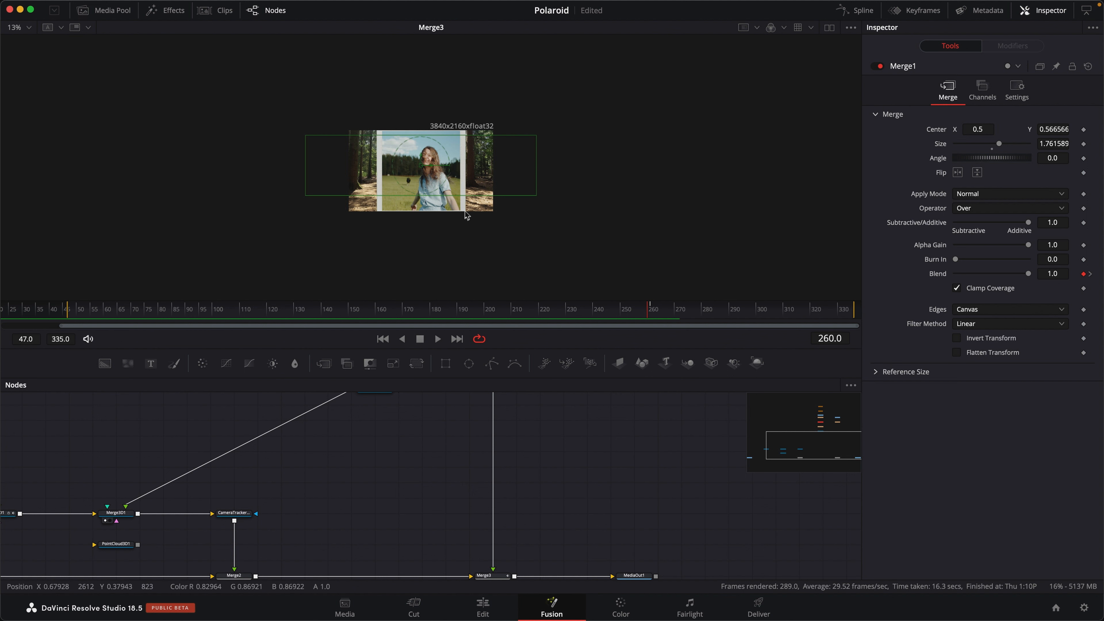
- Insert a Merge node on the full-frame video branch above Merge3 and connect CameraTracker1_Renderer as its foreground
{"action": "left_click_drag", "start_coordinate": [418, 447], "coordinate": [391, 459]}
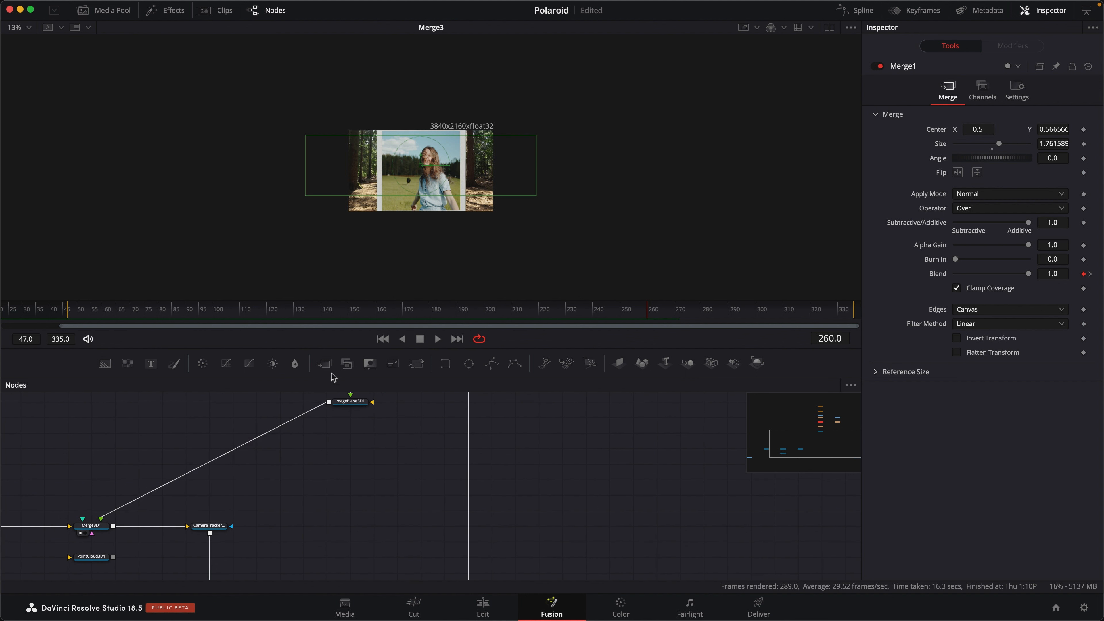
{"action": "left_click_drag", "start_coordinate": [325, 364], "coordinate": [472, 514]}
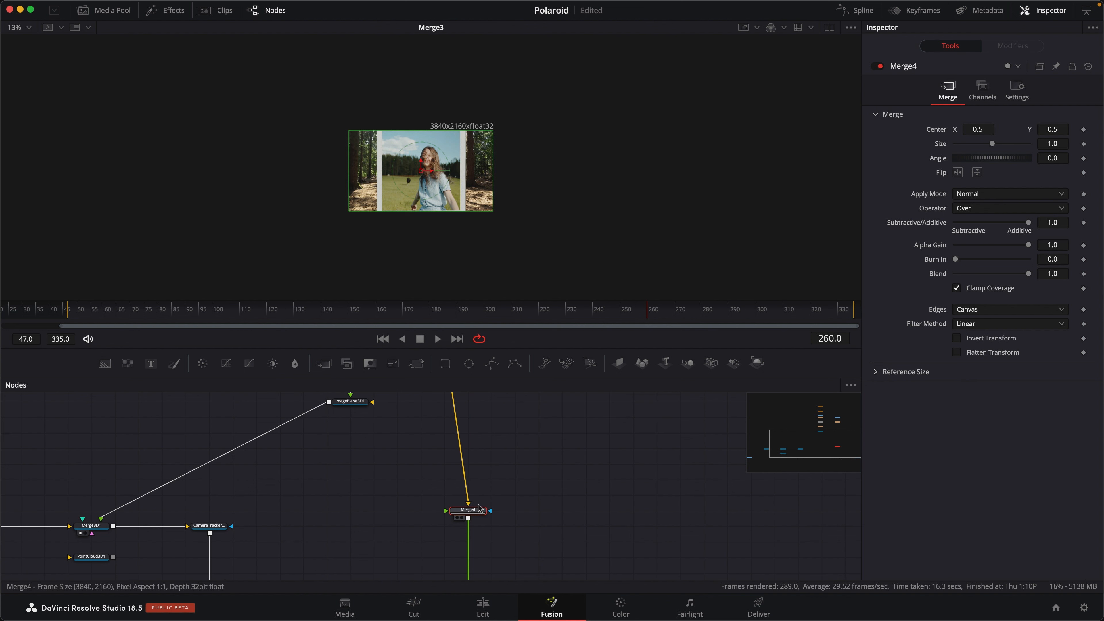
{"action": "key", "text": "2"}
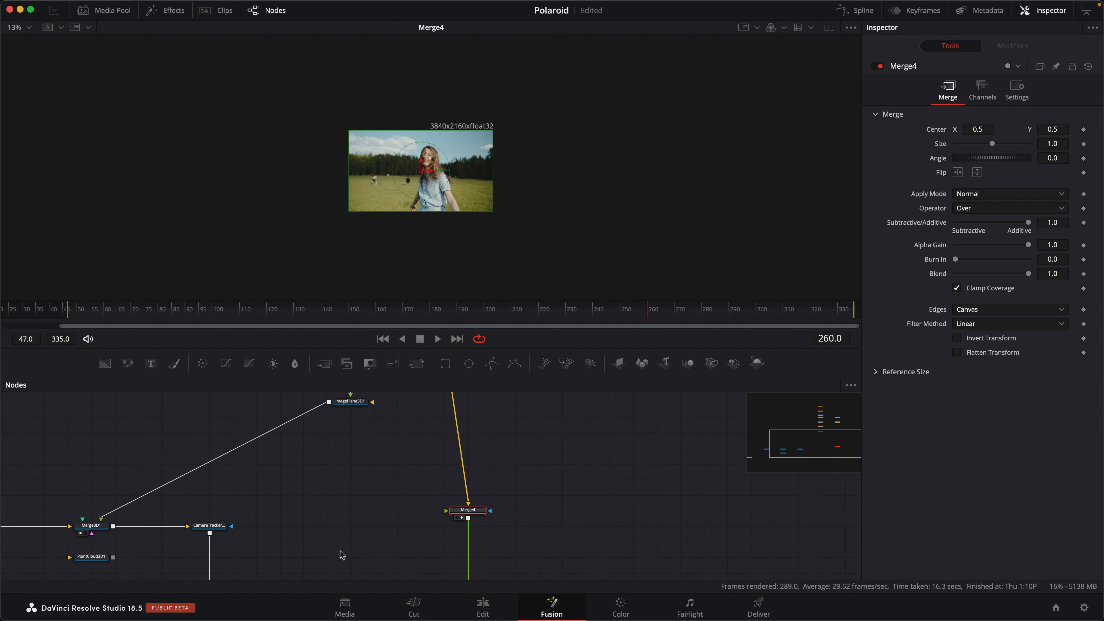
{"action": "scroll", "coordinate": [313, 480], "scroll_direction": "down", "scroll_amount": 3}
{"action": "left_click_drag", "start_coordinate": [188, 461], "coordinate": [434, 439]}
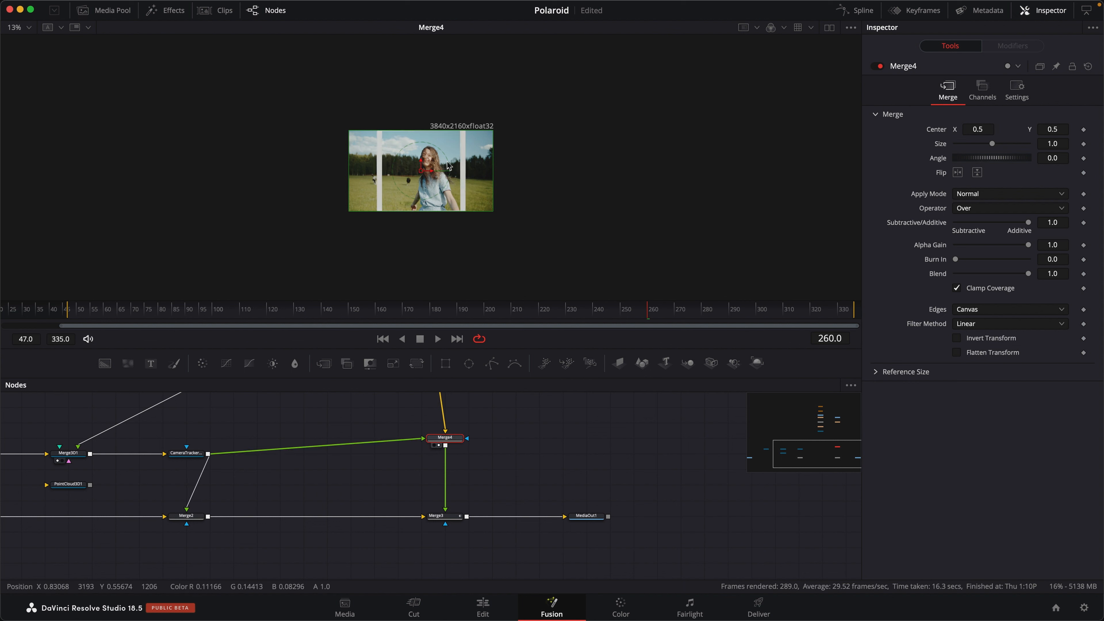
- Align Merge4 with CameraTracker1_Renderer in the node graph and compare the outputs of Merge2 and Merge3 around frames 260 and 261
{"action": "left_click", "coordinate": [452, 520]}
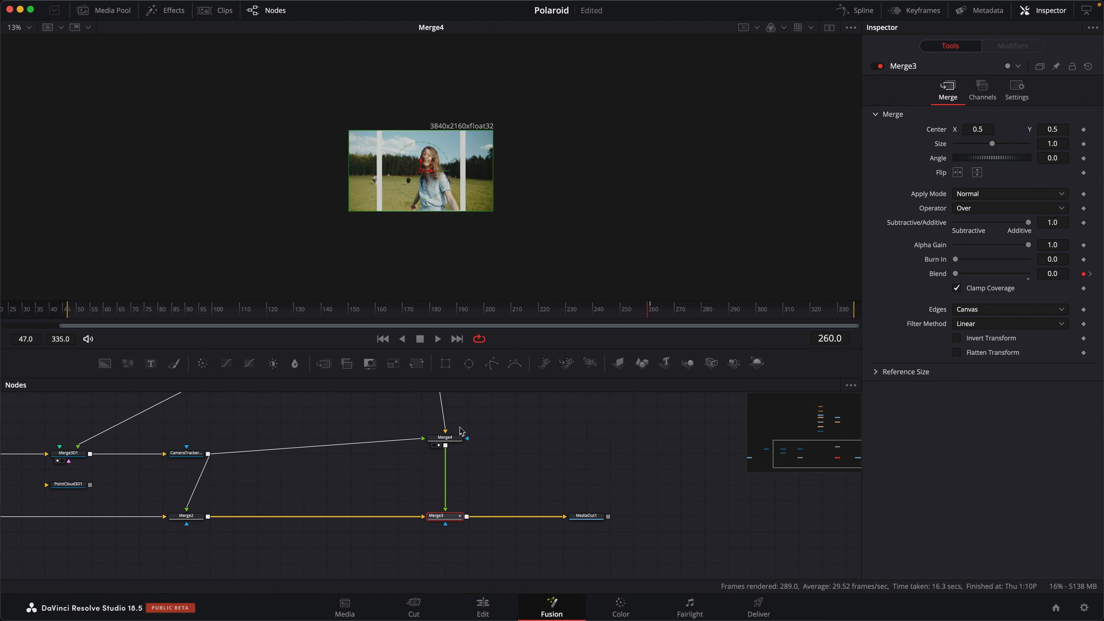
{"action": "left_click_drag", "start_coordinate": [456, 438], "coordinate": [458, 452]}
{"action": "left_click_drag", "start_coordinate": [186, 515], "coordinate": [442, 192]}
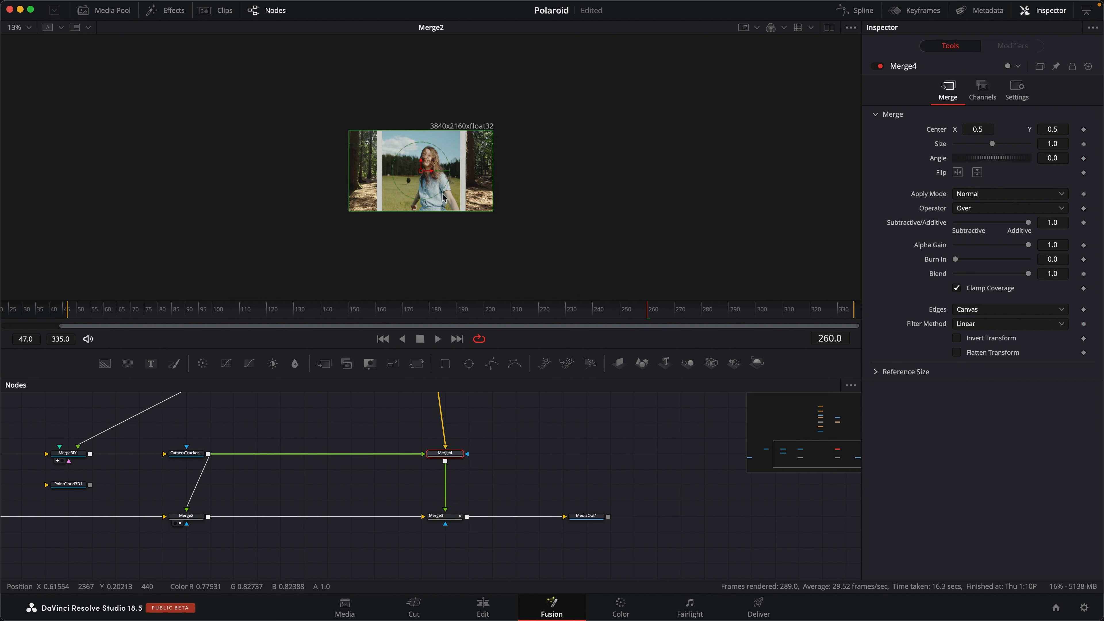
{"action": "left_click", "coordinate": [652, 318]}
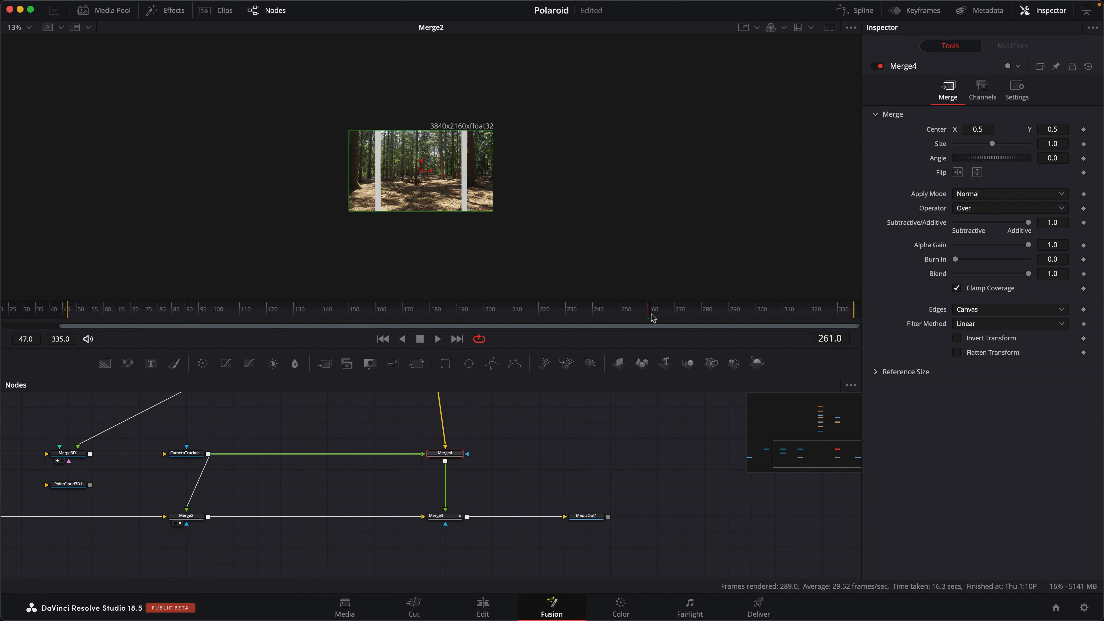
{"action": "left_click_drag", "start_coordinate": [455, 517], "coordinate": [480, 214]}
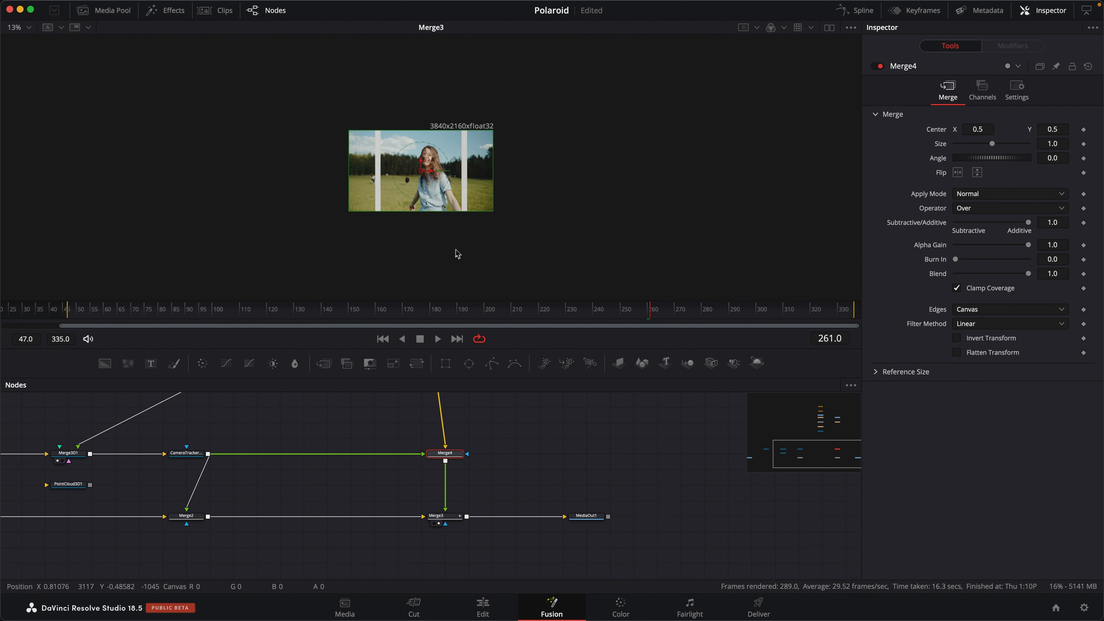
- Examine the transition in Merge3 by scrubbing between about frames 253 and 261
{"action": "scroll", "coordinate": [456, 251], "scroll_direction": "up", "scroll_amount": 5}
{"action": "scroll", "coordinate": [491, 235], "scroll_direction": "up", "scroll_amount": 3}
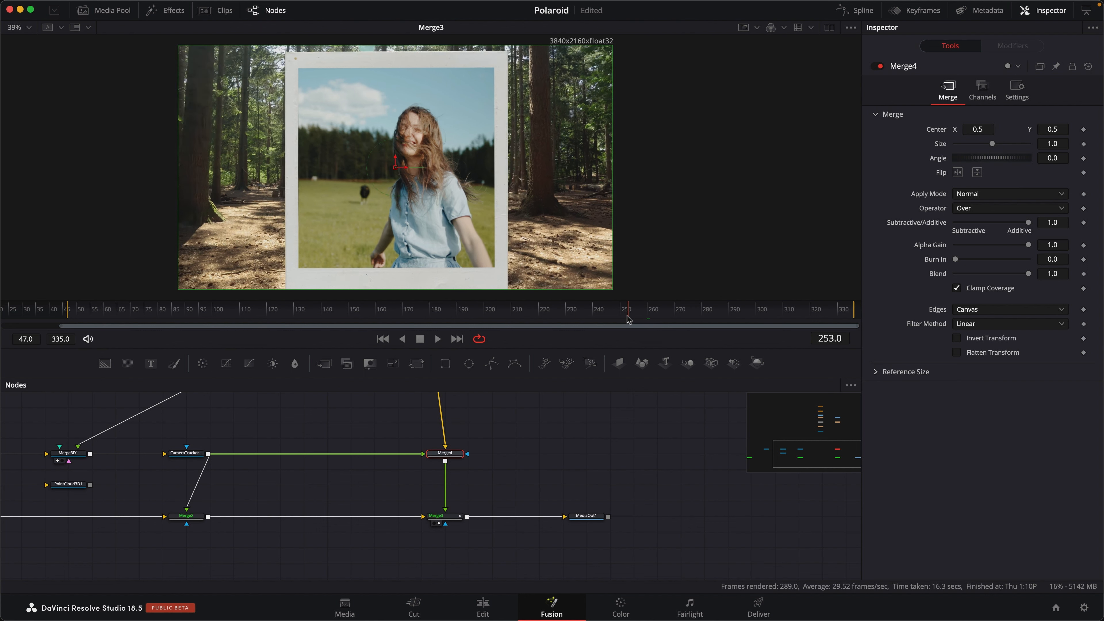
{"action": "mouse_move", "coordinate": [646, 320]}
{"action": "left_mouse_down"}
{"action": "mouse_move", "coordinate": [678, 328]}
{"action": "mouse_move", "coordinate": [651, 326]}
{"action": "left_mouse_up"}
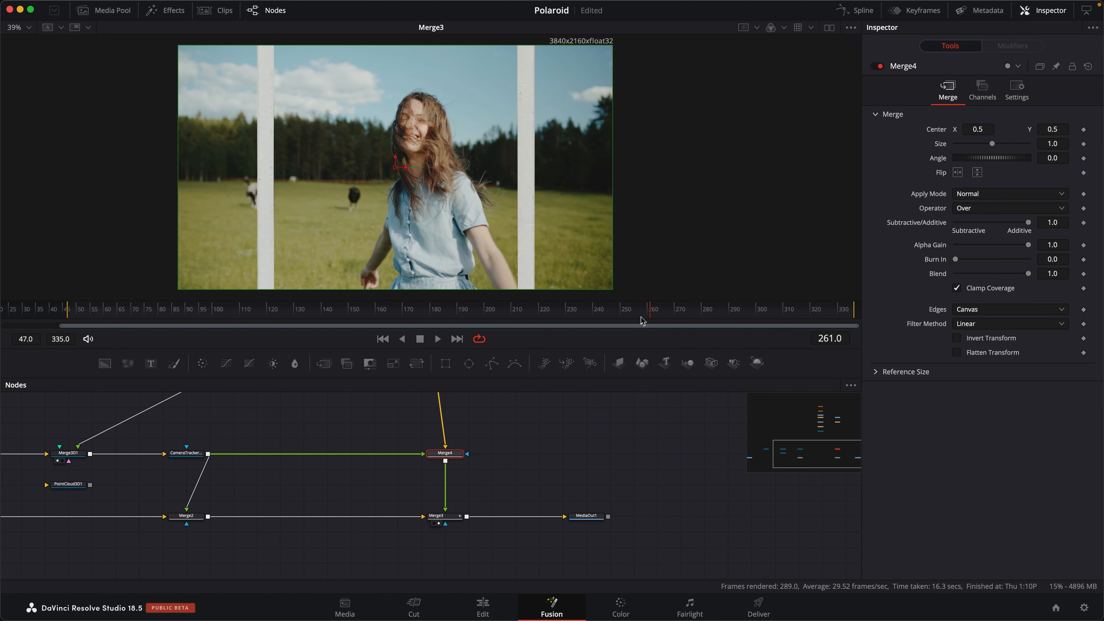
{"action": "left_click_drag", "start_coordinate": [649, 315], "coordinate": [649, 316]}
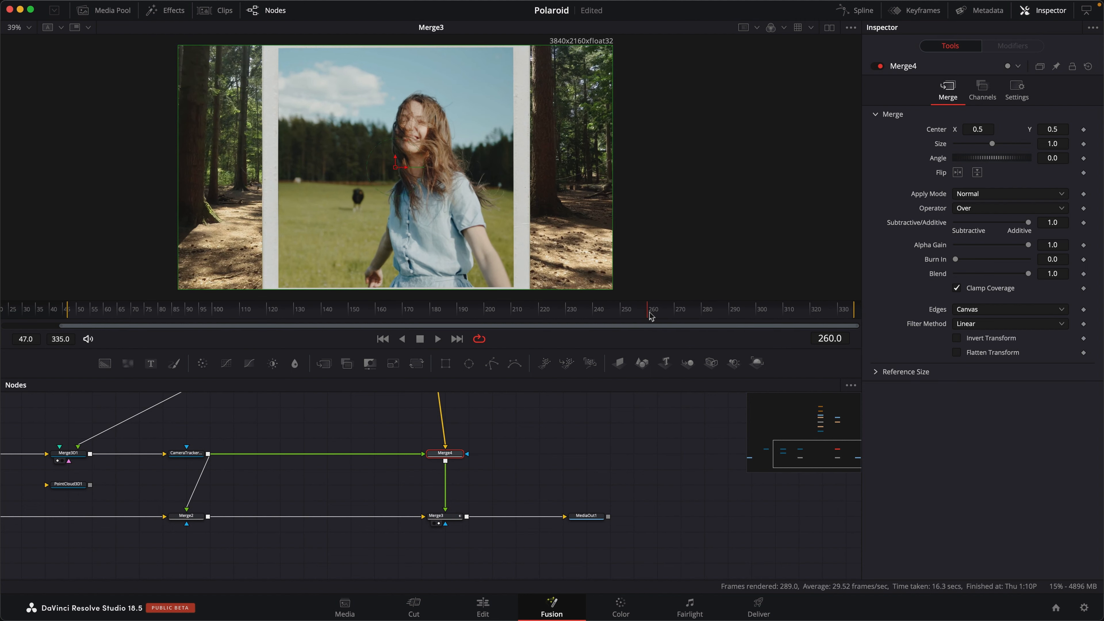
- Attach a rectangle mask to Merge3 while at frame 261
{"action": "left_click", "coordinate": [452, 518]}
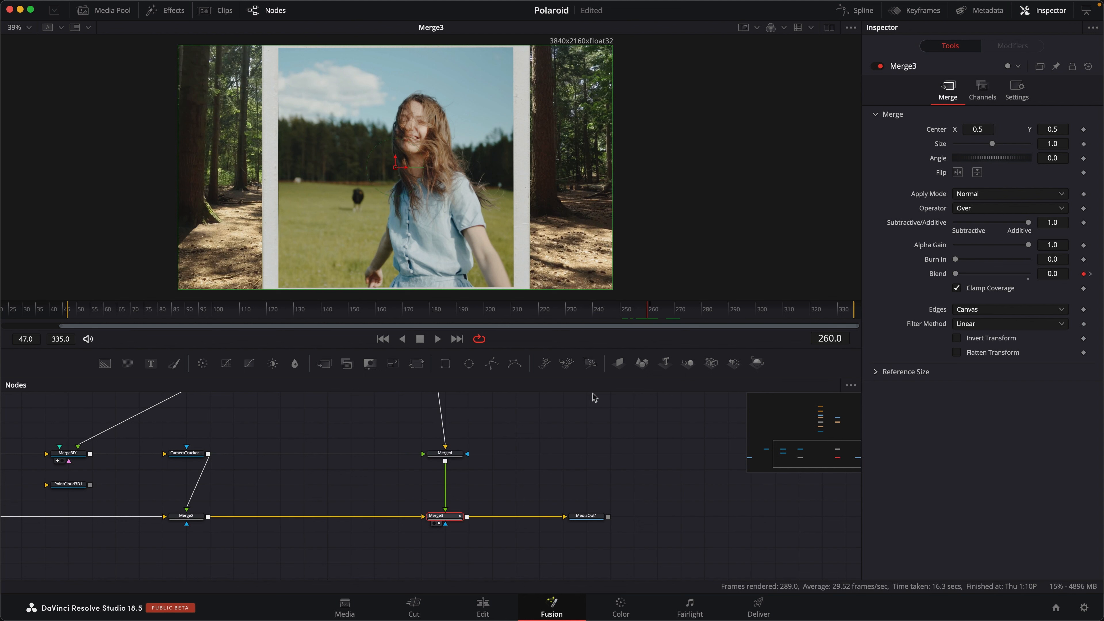
{"action": "left_click", "coordinate": [651, 313]}
{"action": "scroll", "coordinate": [521, 226], "scroll_direction": "down", "scroll_amount": 2}
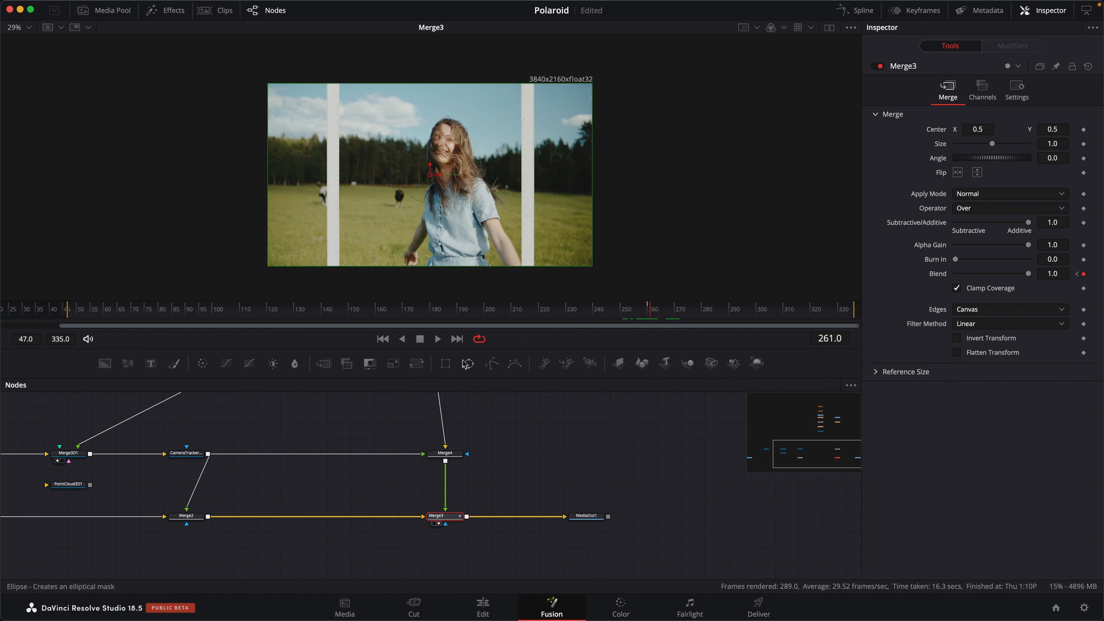
{"action": "left_click_drag", "start_coordinate": [446, 368], "coordinate": [446, 523]}
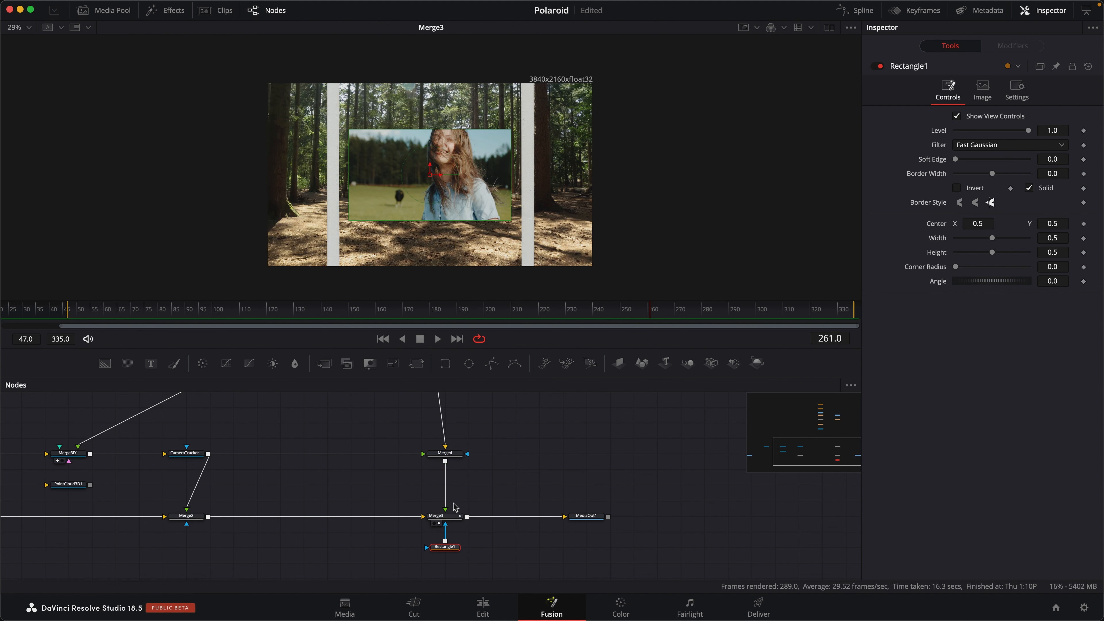
- Resize the rectangle mask to about 1.079 high and 0.596 wide to fit the Polaroid frame, and keyframe its width at frame 261
{"action": "left_click_drag", "start_coordinate": [433, 225], "coordinate": [424, 274]}
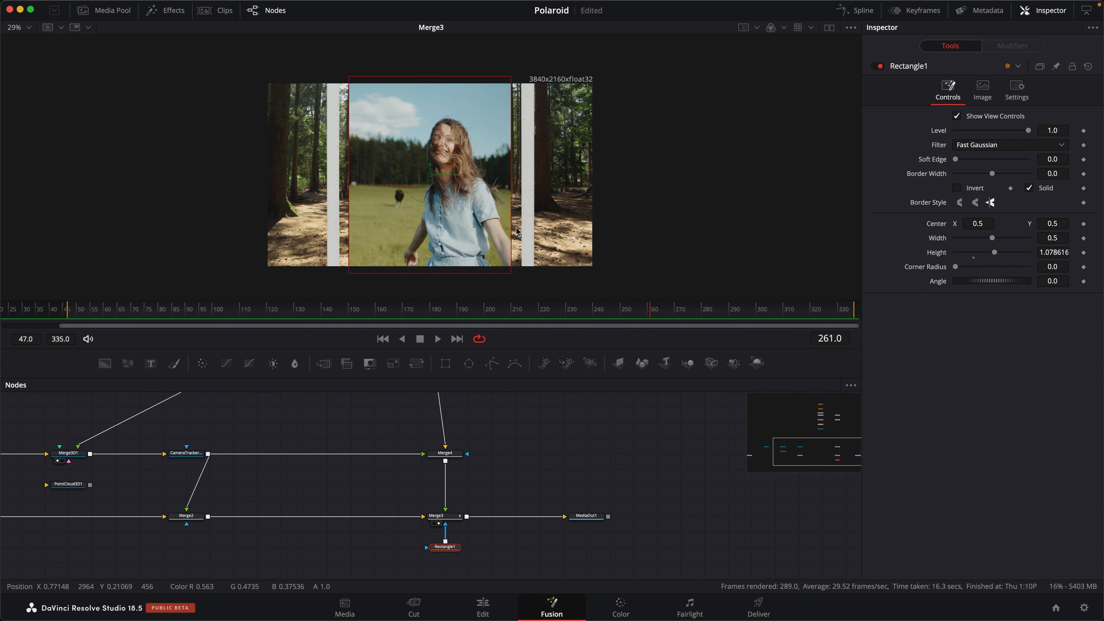
{"action": "left_click_drag", "start_coordinate": [516, 229], "coordinate": [529, 232]}
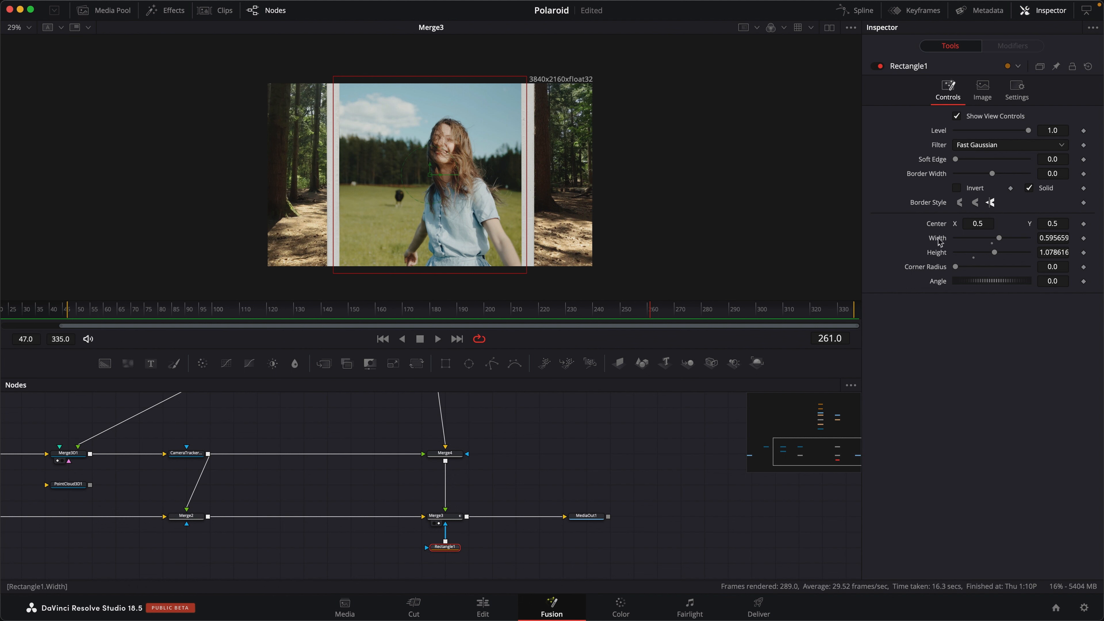
{"action": "left_click", "coordinate": [1084, 239]}
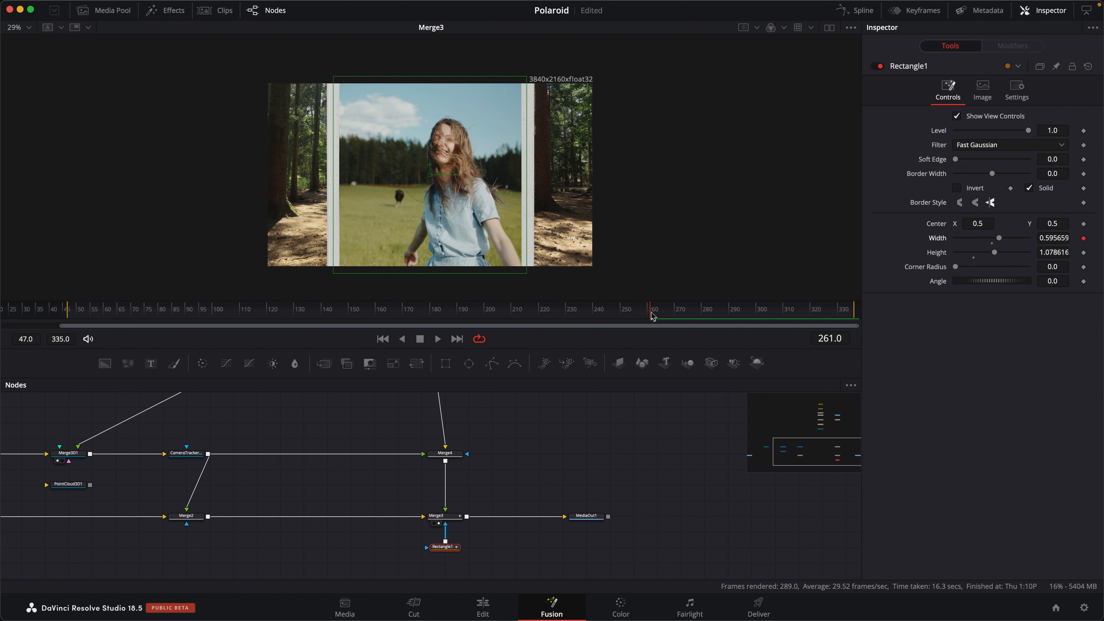
- Keyframe the rectangle mask's width to about 1.02 at frame 274, widen it slightly at frame 271 to match the Polaroid border, and check the animation
{"action": "left_click_drag", "start_coordinate": [653, 316], "coordinate": [688, 320]}
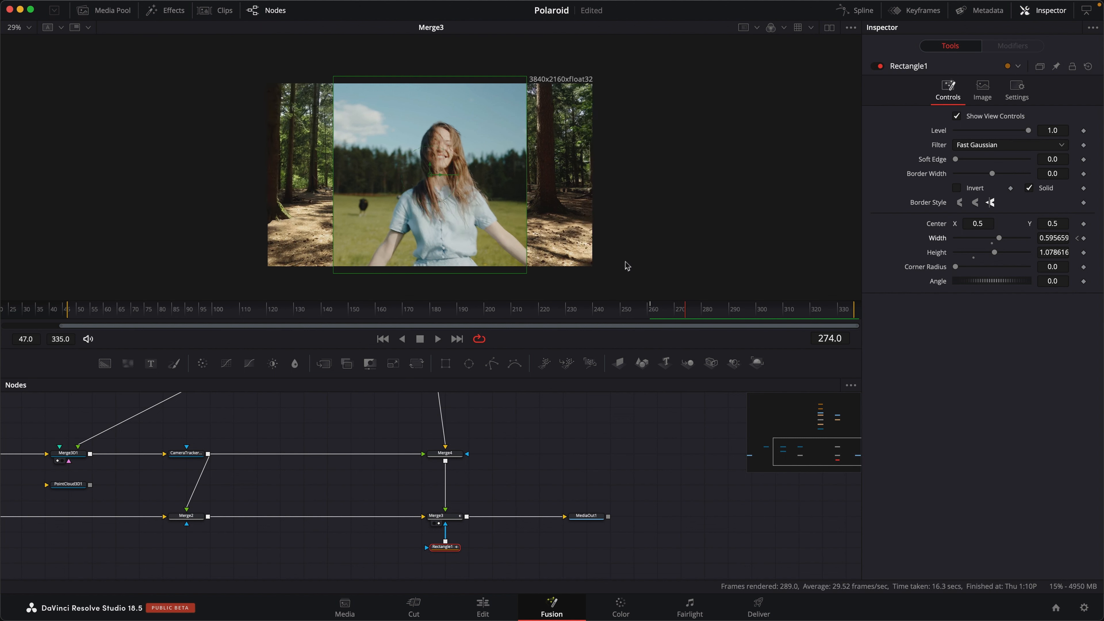
{"action": "left_click_drag", "start_coordinate": [528, 203], "coordinate": [597, 203]}
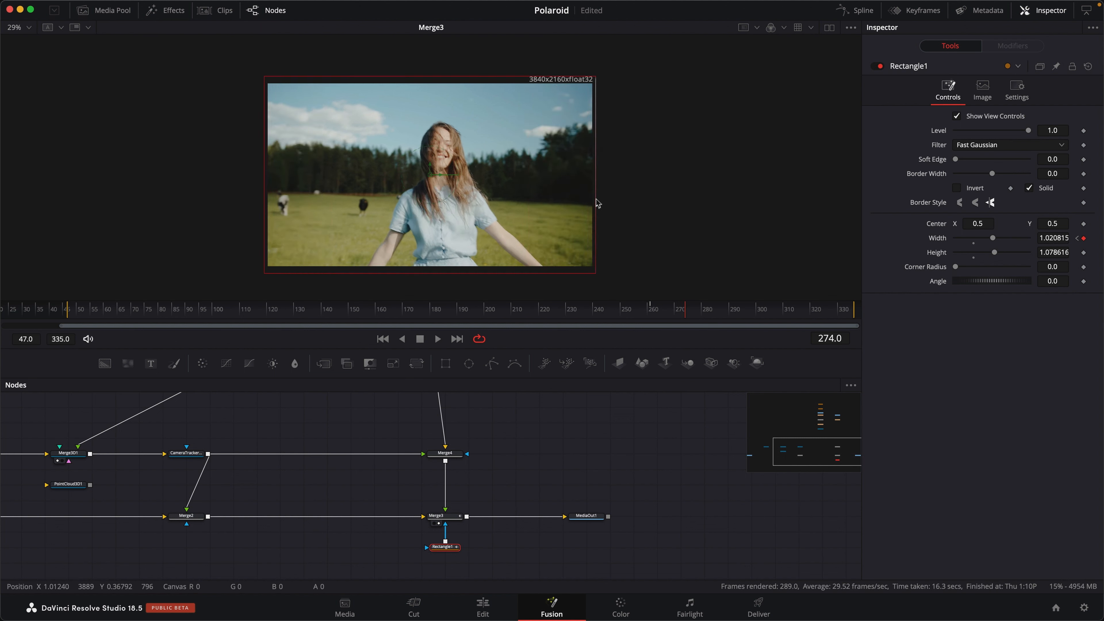
{"action": "left_click", "coordinate": [681, 318]}
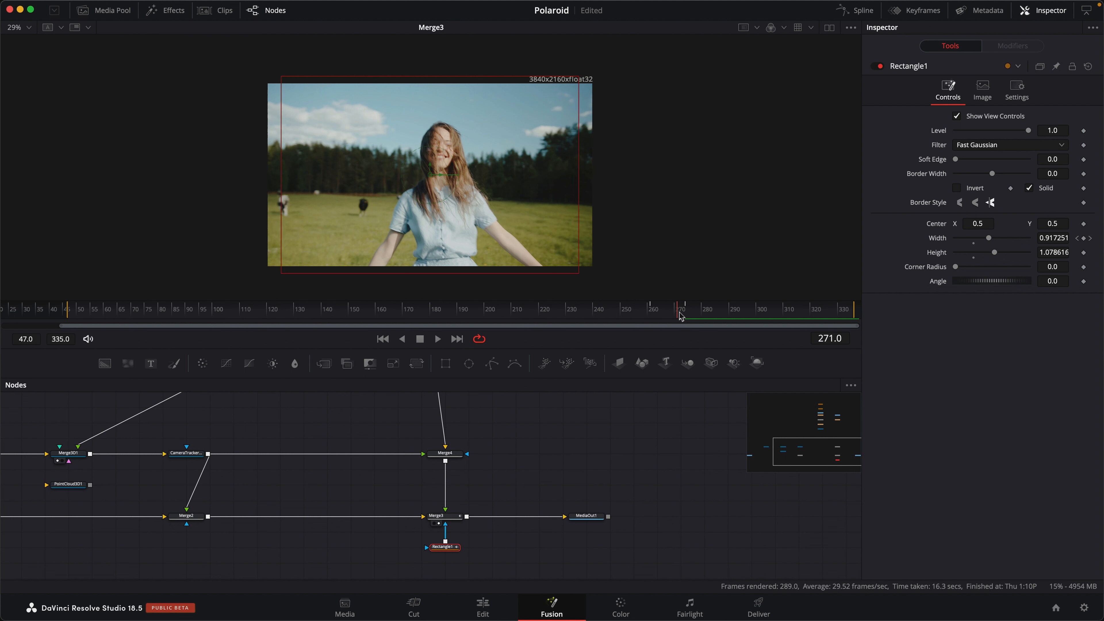
{"action": "mouse_move", "coordinate": [680, 315]}
{"action": "left_mouse_down"}
{"action": "mouse_move", "coordinate": [654, 314]}
{"action": "mouse_move", "coordinate": [680, 314]}
{"action": "left_mouse_up"}
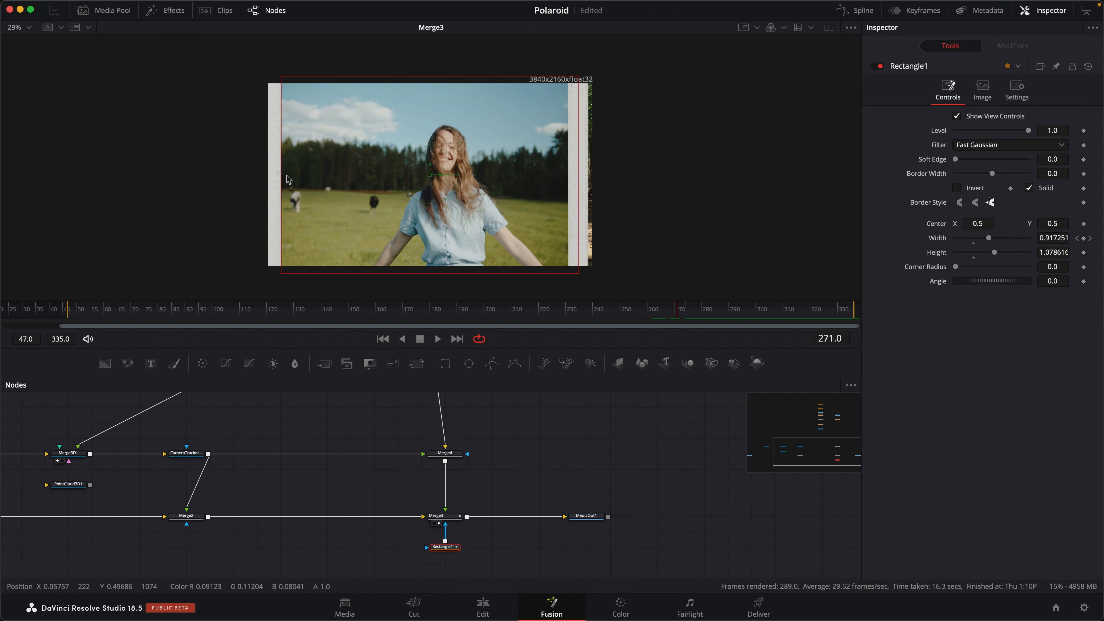
{"action": "left_click_drag", "start_coordinate": [282, 177], "coordinate": [277, 177]}
{"action": "left_click_drag", "start_coordinate": [686, 312], "coordinate": [655, 311]}
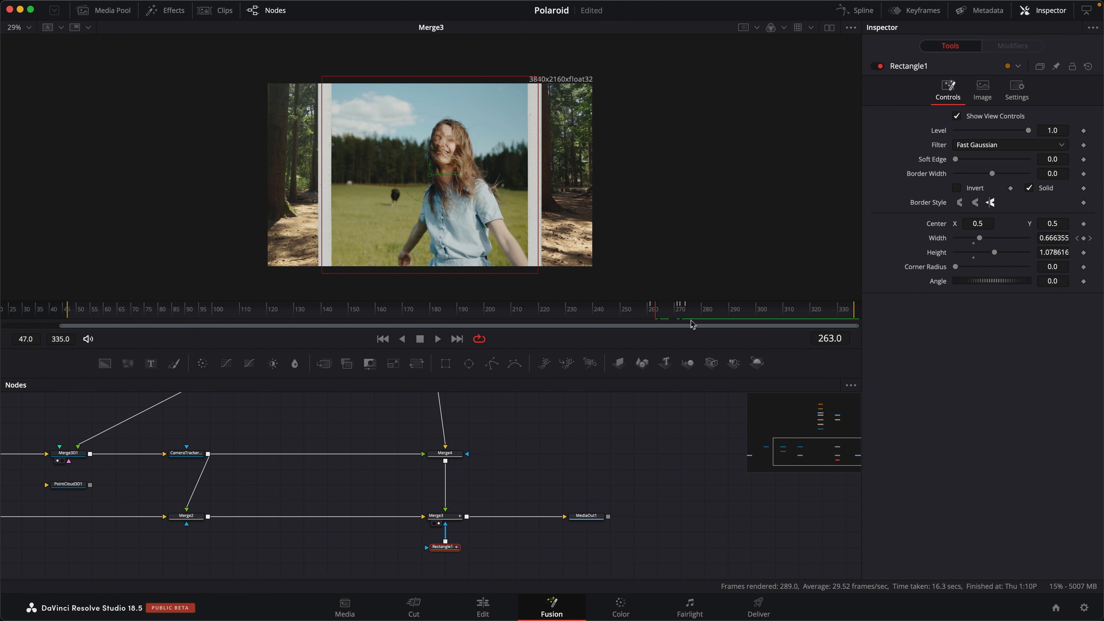
{"action": "left_click", "coordinate": [551, 460]}
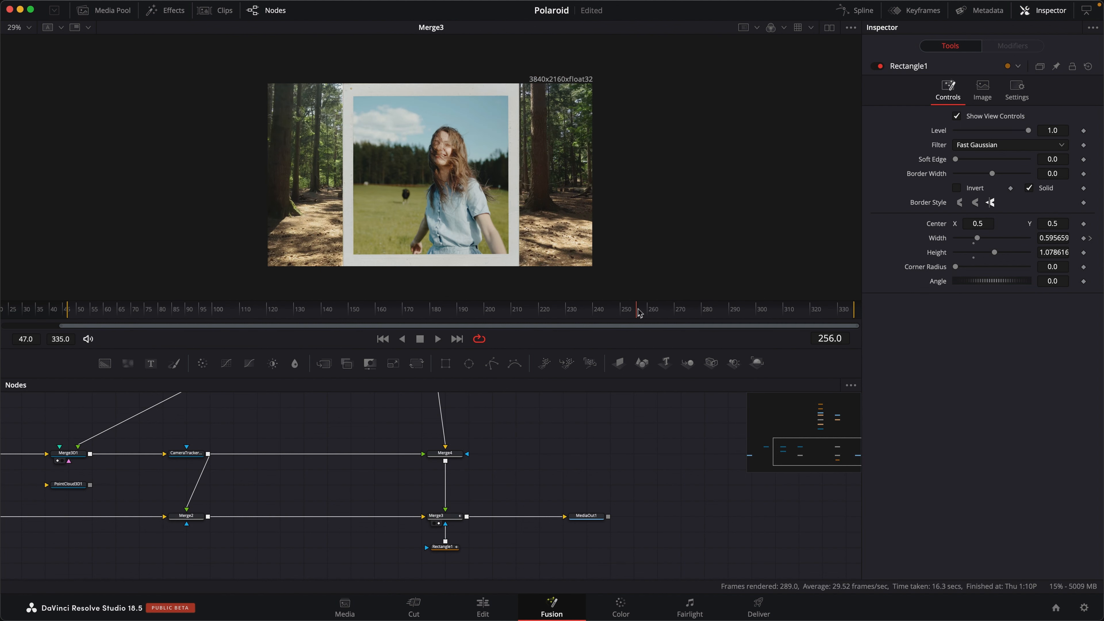
- Go back to frame 248 and show Merge3D1's 3D scene in the viewer
{"action": "left_click_drag", "start_coordinate": [643, 313], "coordinate": [614, 319]}
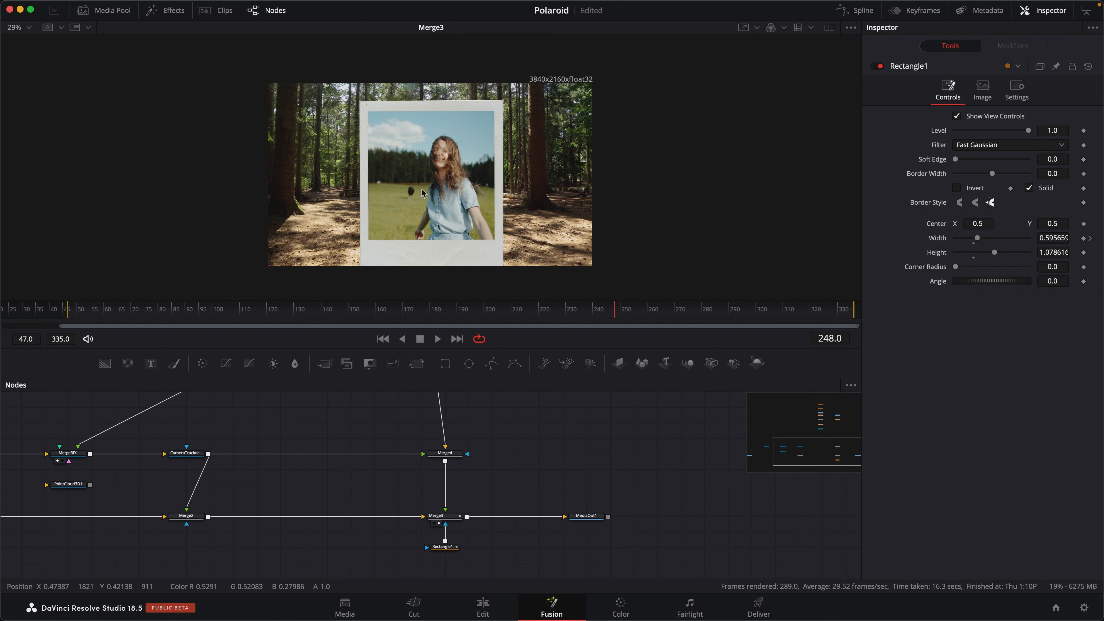
{"action": "scroll", "coordinate": [604, 405], "scroll_direction": "left", "scroll_amount": 10}
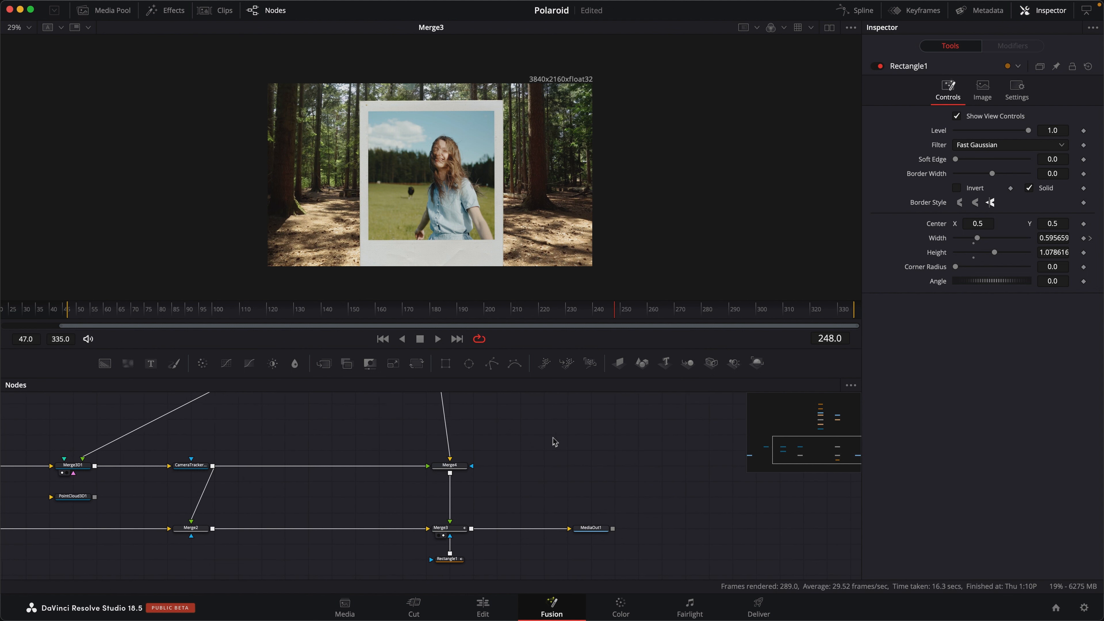
{"action": "scroll", "coordinate": [329, 473], "scroll_direction": "down", "scroll_amount": 3}
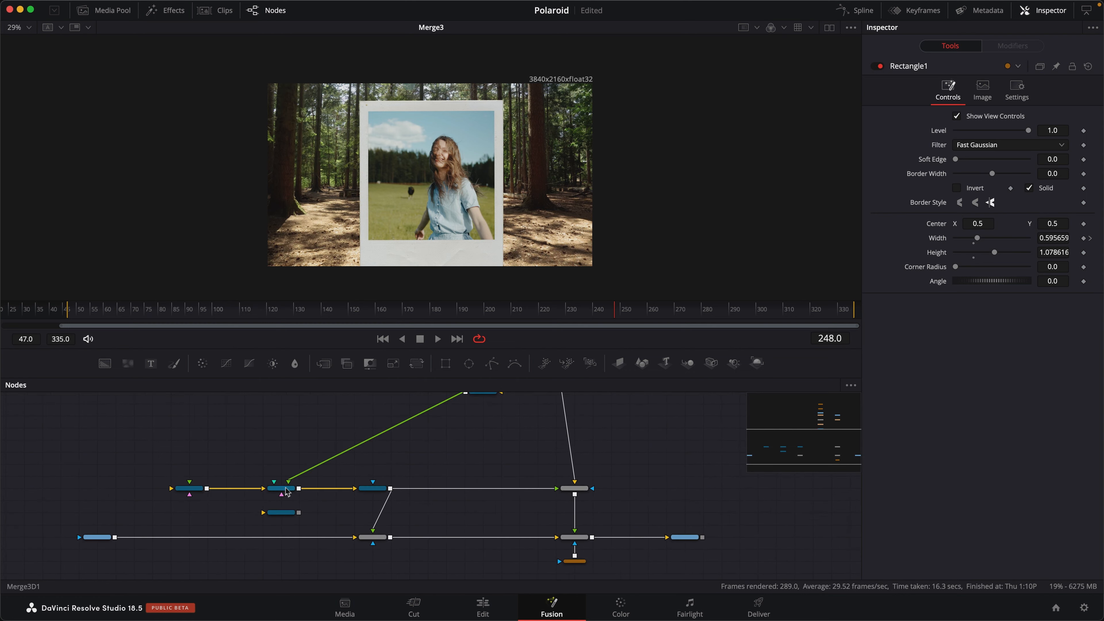
{"action": "left_click_drag", "start_coordinate": [280, 488], "coordinate": [153, 71]}
- Duplicate the Polaroid node chain from Polygon2 through ImagePlane3D1 and place the copy in empty space beside the original
{"action": "scroll", "coordinate": [440, 456], "scroll_direction": "up", "scroll_amount": 6}
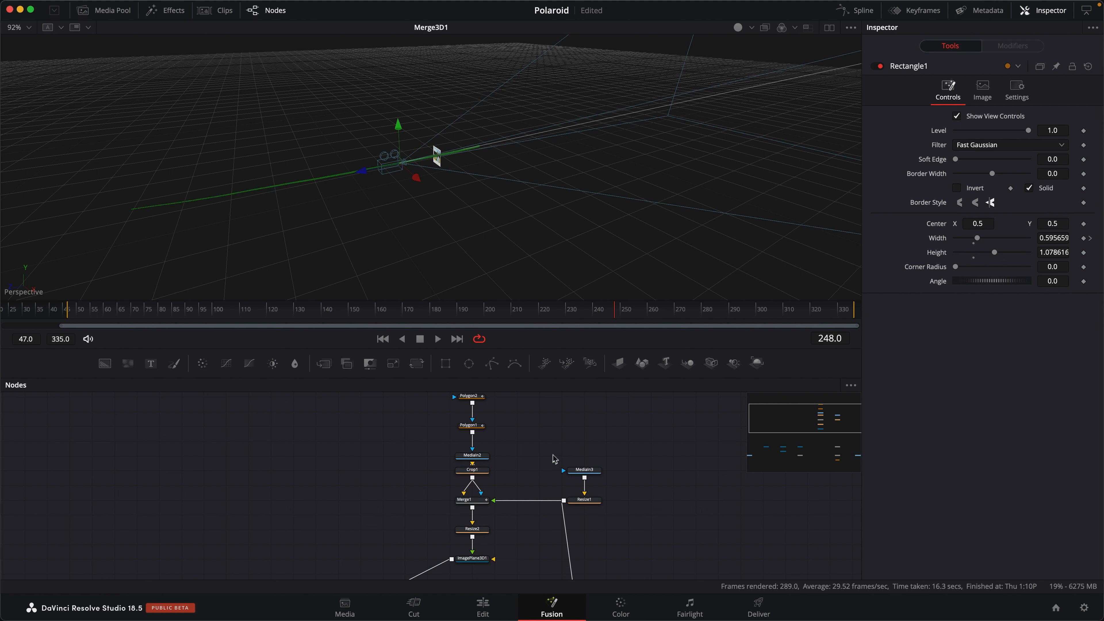
{"action": "scroll", "coordinate": [559, 458], "scroll_direction": "down", "scroll_amount": 2}
{"action": "left_click_drag", "start_coordinate": [542, 398], "coordinate": [523, 560]}
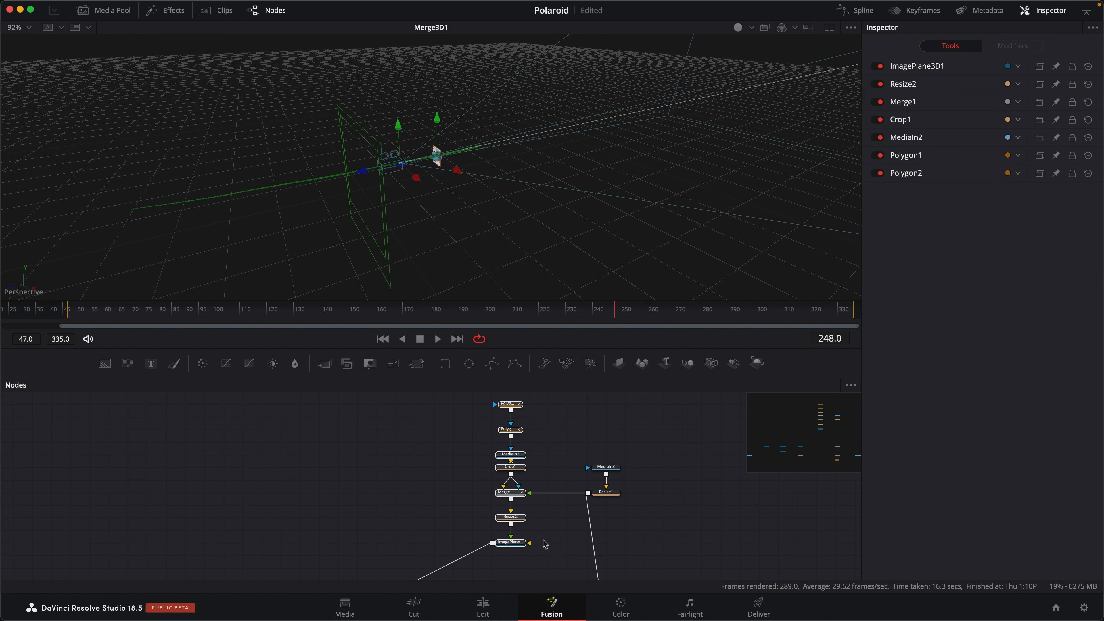
{"action": "left_click_drag", "start_coordinate": [380, 472], "coordinate": [503, 454]}
{"action": "left_click", "coordinate": [389, 468]}
{"action": "key", "text": "super+v"}
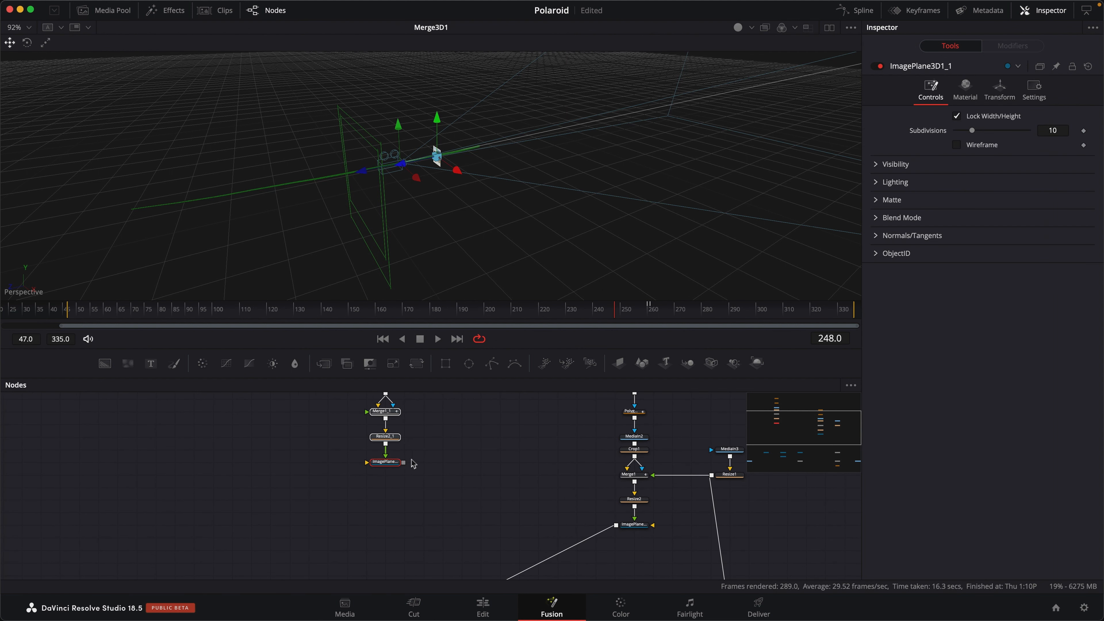
{"action": "left_click_drag", "start_coordinate": [390, 464], "coordinate": [390, 515]}
{"action": "left_click_drag", "start_coordinate": [448, 474], "coordinate": [545, 501]}
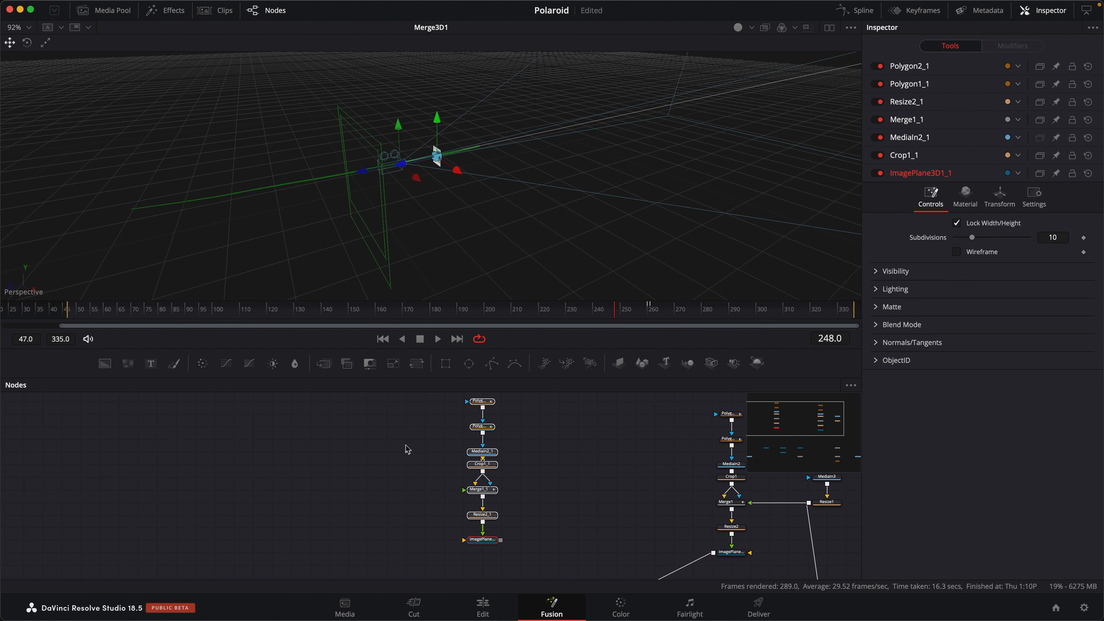
- Add the photo of the pink-haired woman from Bin 2 beside the duplicated Merge1_1 and preview it in the viewer
{"action": "left_click", "coordinate": [111, 10]}
{"action": "left_click_drag", "start_coordinate": [164, 56], "coordinate": [213, 169]}
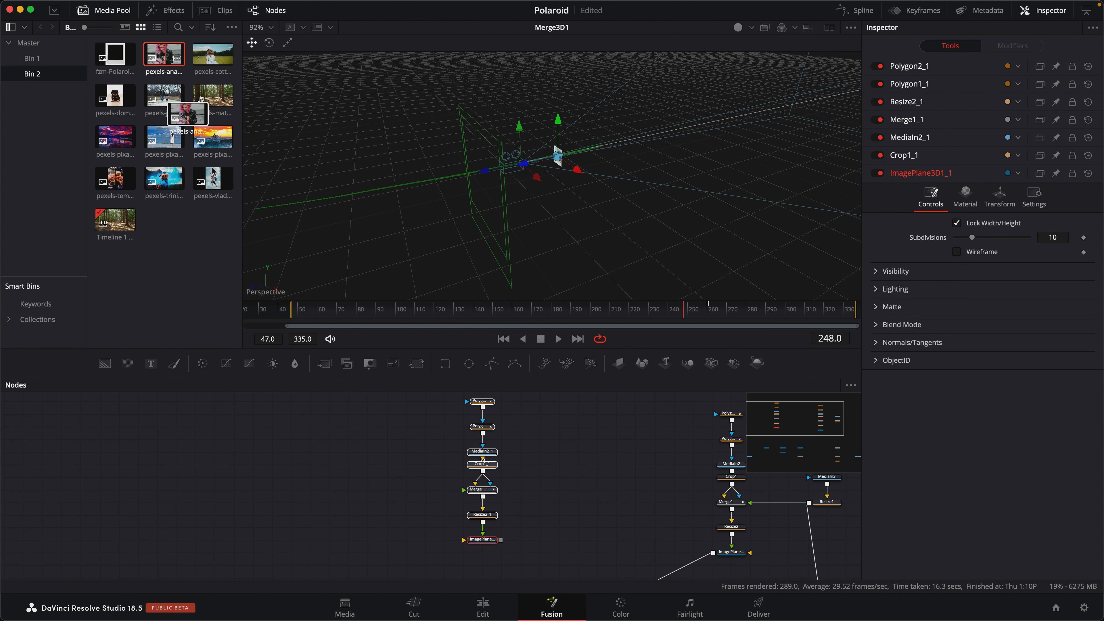
{"action": "left_click_drag", "start_coordinate": [208, 104], "coordinate": [451, 484]}
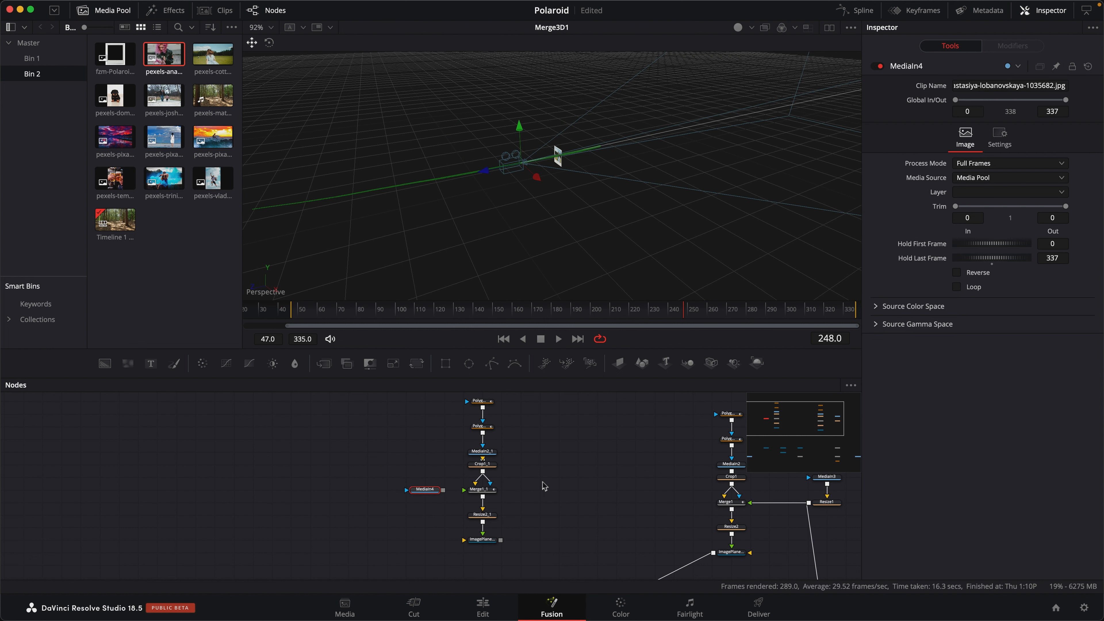
{"action": "left_click_drag", "start_coordinate": [544, 486], "coordinate": [478, 491]}
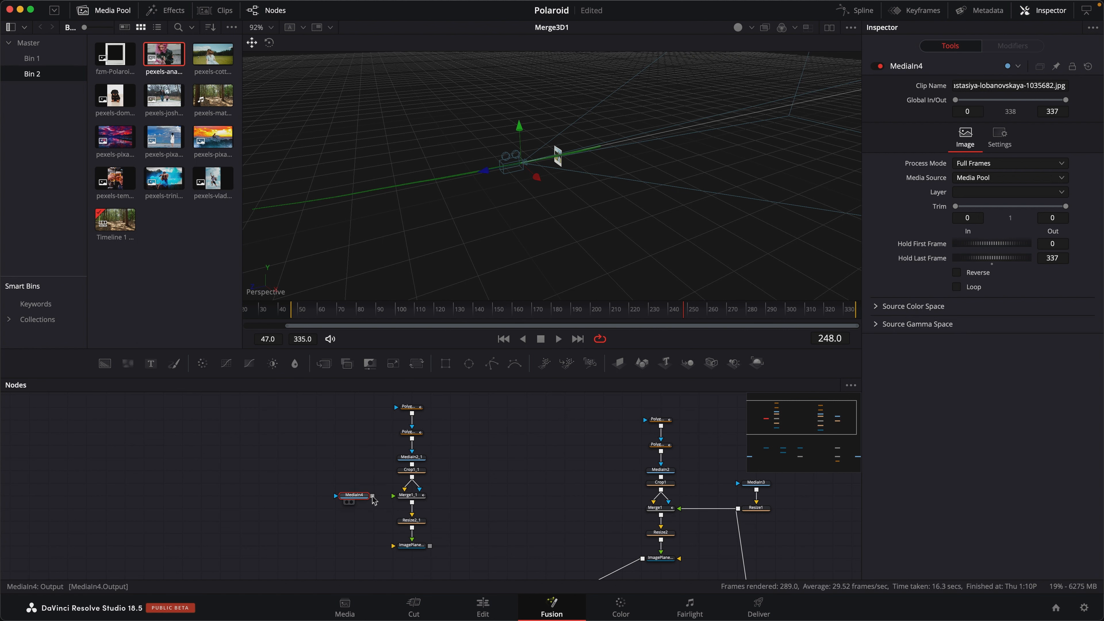
{"action": "mouse_move", "coordinate": [372, 496]}
{"action": "left_mouse_down"}
{"action": "mouse_move", "coordinate": [398, 476]}
{"action": "mouse_move", "coordinate": [362, 499]}
{"action": "left_mouse_up"}
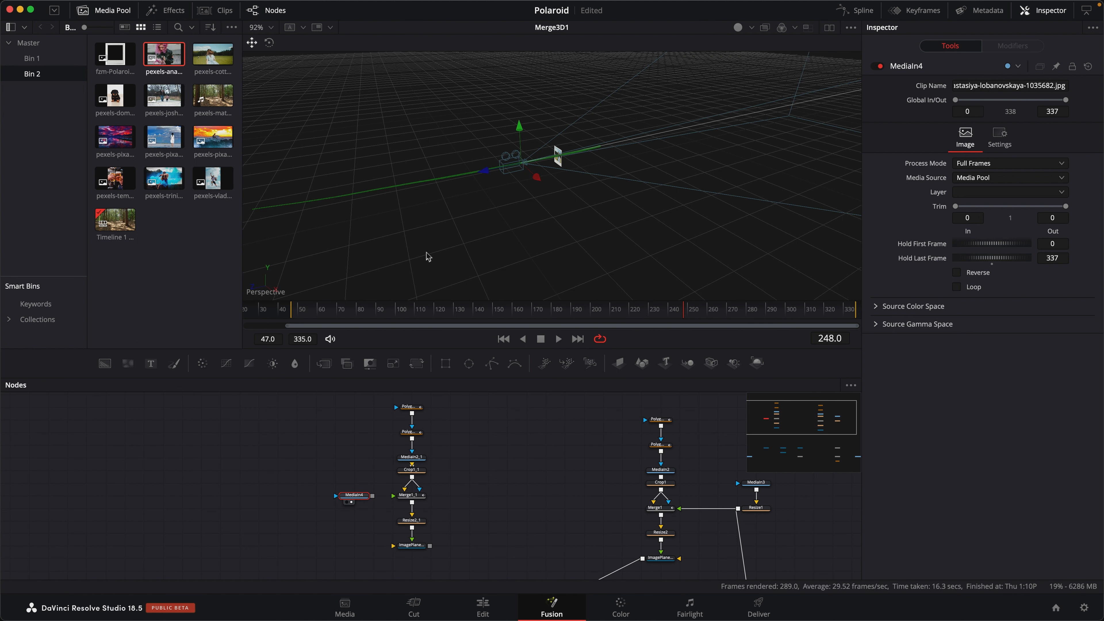
{"action": "key", "text": "1"}
{"action": "left_click", "coordinate": [93, 12]}
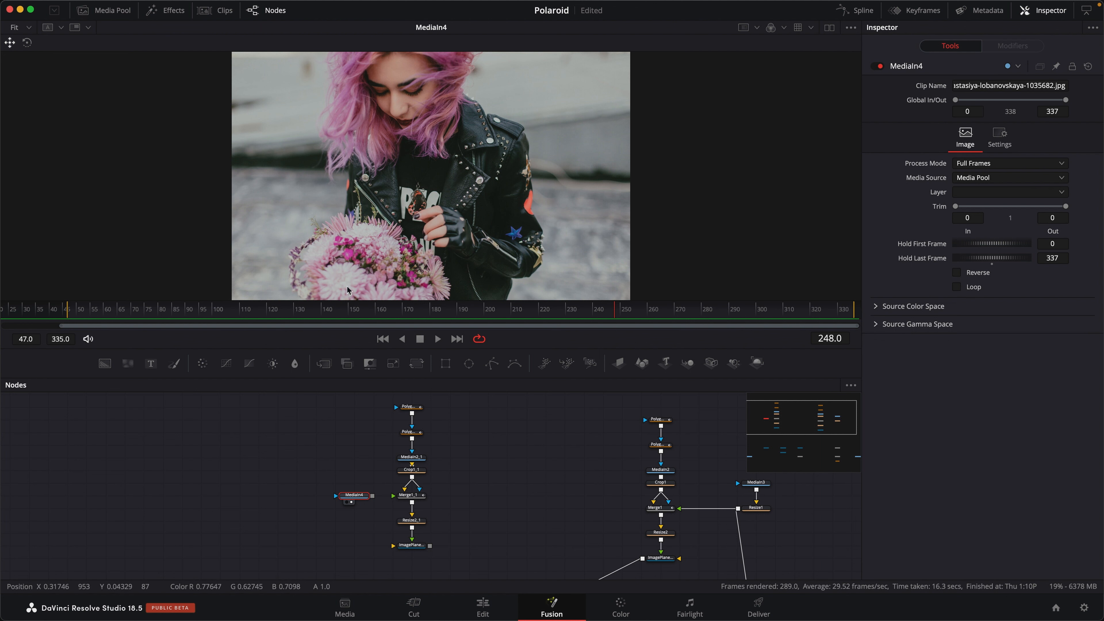
{"action": "scroll", "coordinate": [450, 176], "scroll_direction": "down", "scroll_amount": 1}
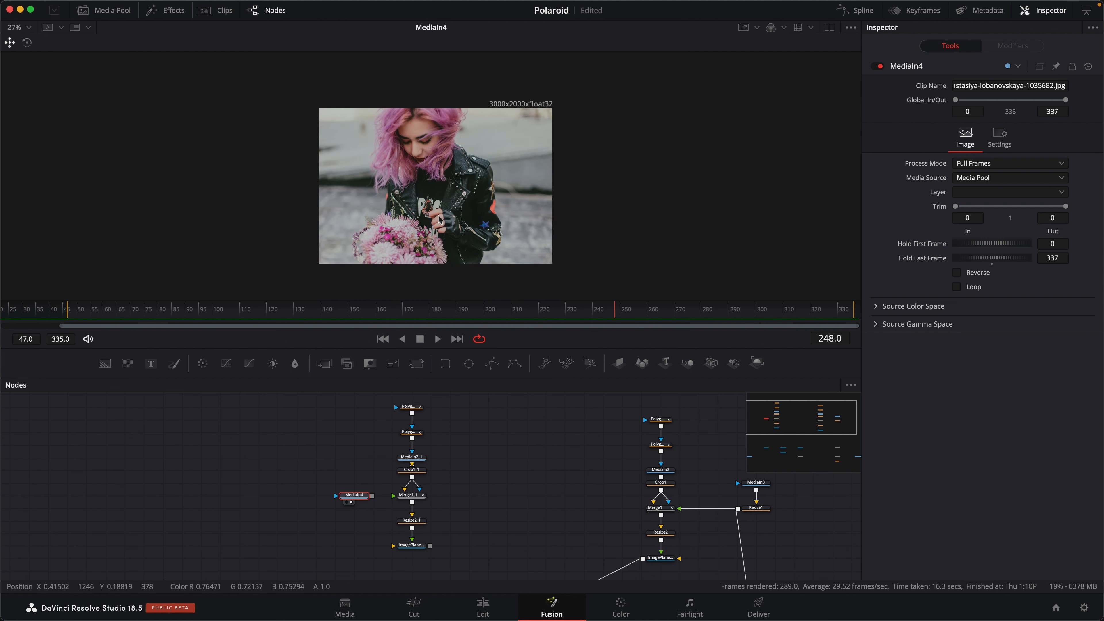
- Connect the new photo as Merge1_1's foreground, with size about 1.92 and center X about 0.556, to fill the Polaroid opening
{"action": "left_click_drag", "start_coordinate": [372, 495], "coordinate": [478, 240]}
{"action": "scroll", "coordinate": [486, 221], "scroll_direction": "down", "scroll_amount": 1}
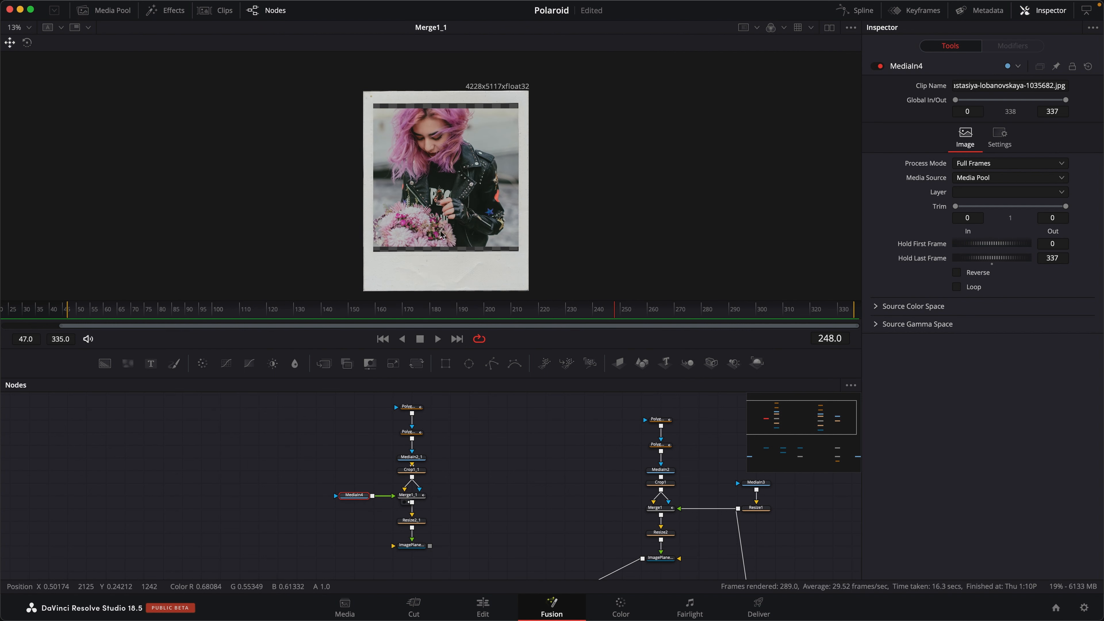
{"action": "left_click", "coordinate": [416, 495]}
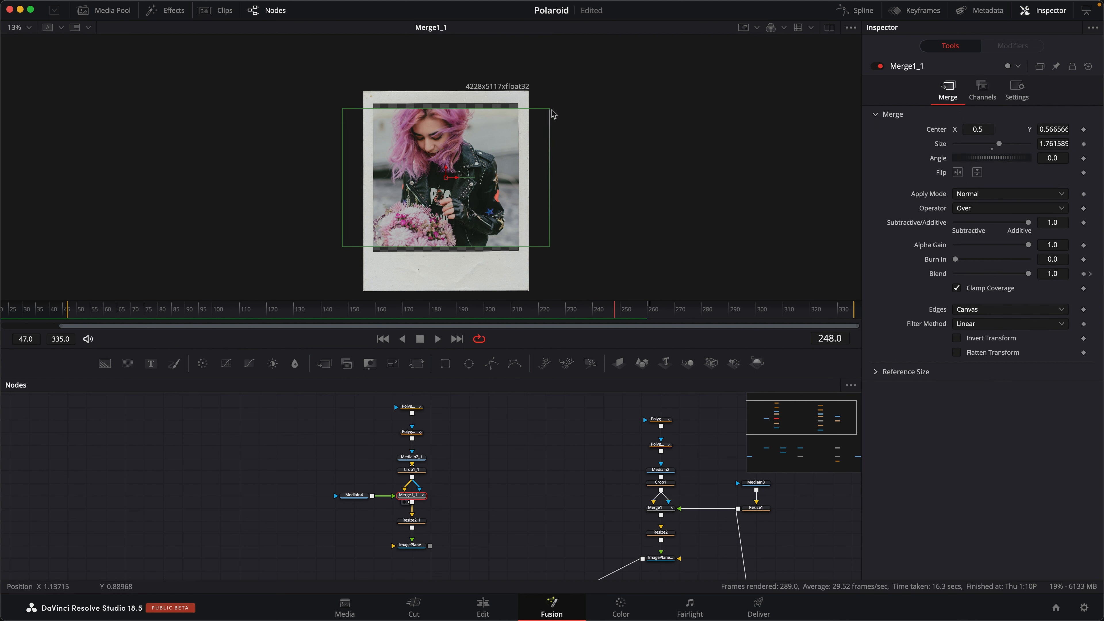
{"action": "left_click_drag", "start_coordinate": [552, 114], "coordinate": [561, 107]}
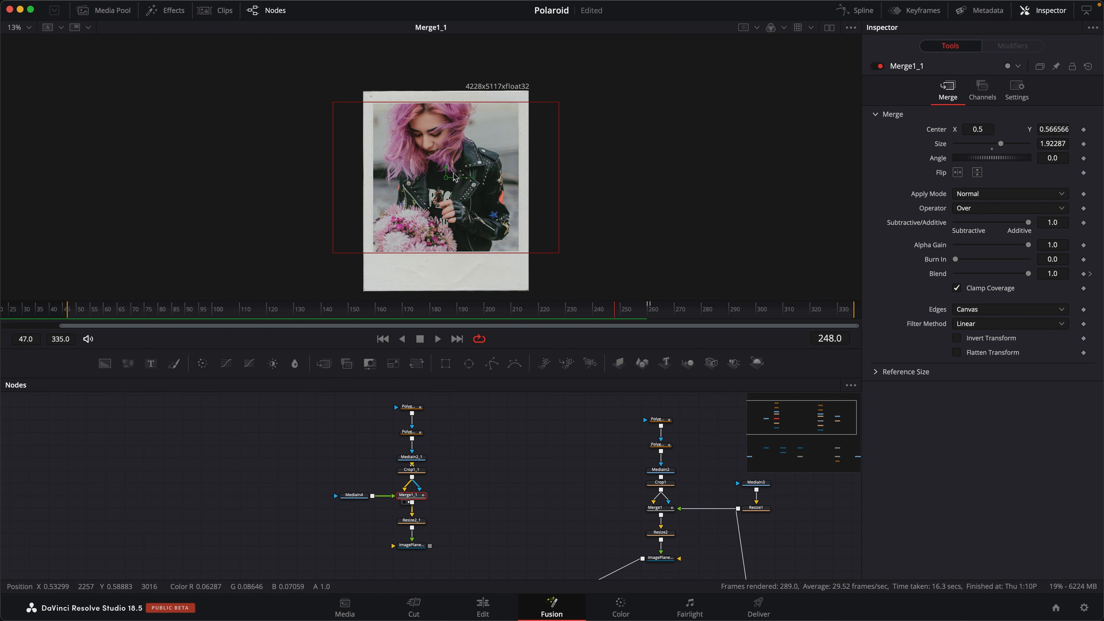
{"action": "left_click_drag", "start_coordinate": [459, 180], "coordinate": [467, 181]}
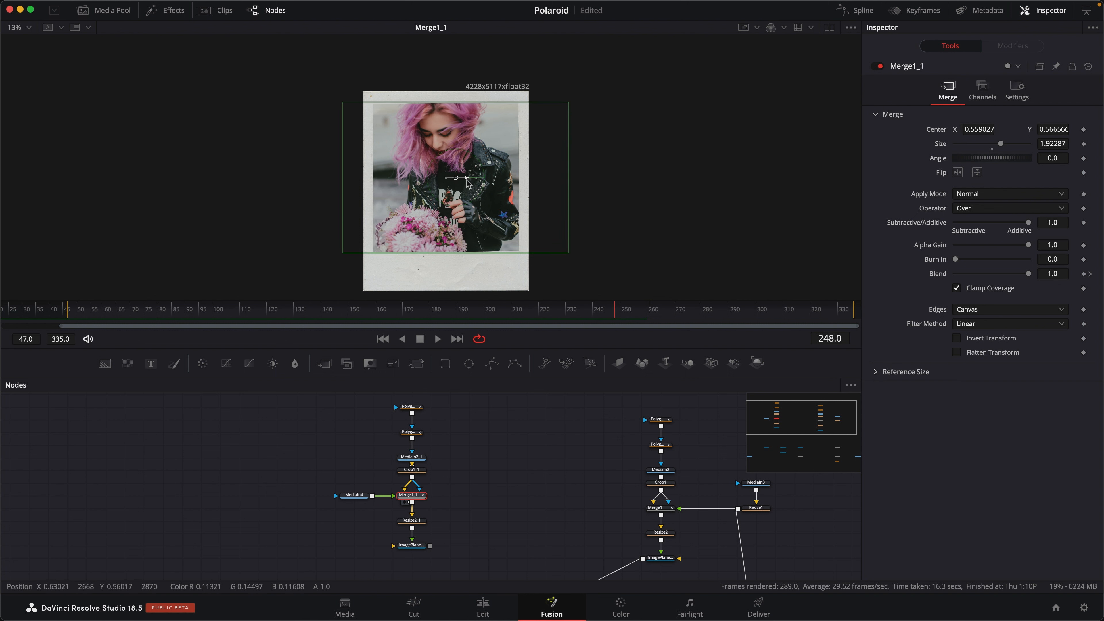
- Connect the duplicated image plane ImagePlane3D1_1 to Merge3D1 and view the combined 3D scene
{"action": "scroll", "coordinate": [465, 506], "scroll_direction": "down", "scroll_amount": 5}
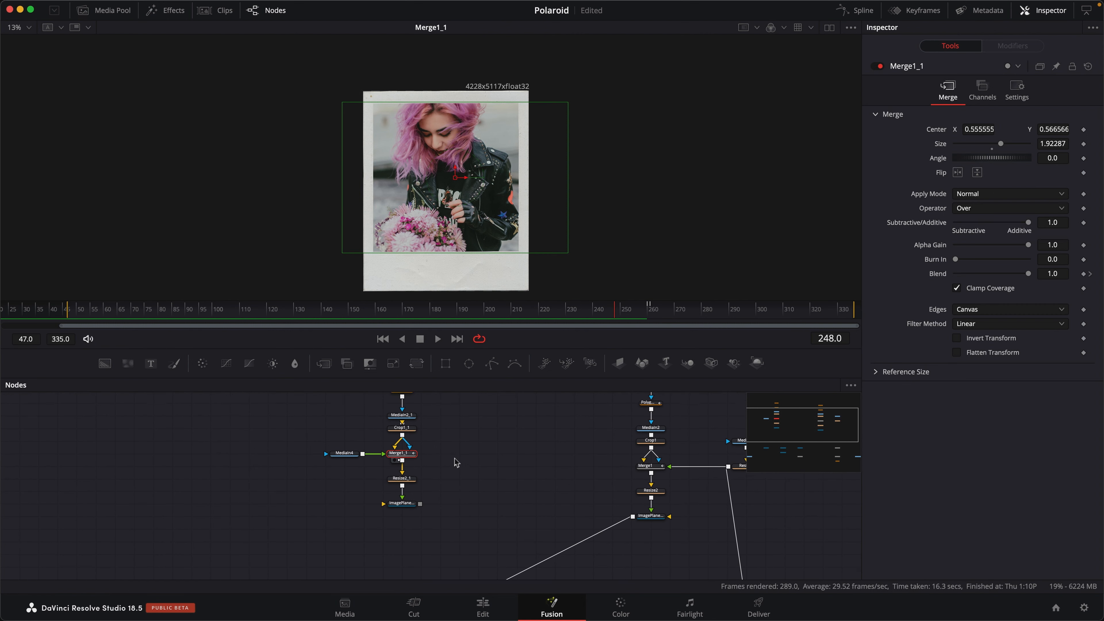
{"action": "left_click_drag", "start_coordinate": [403, 452], "coordinate": [426, 556]}
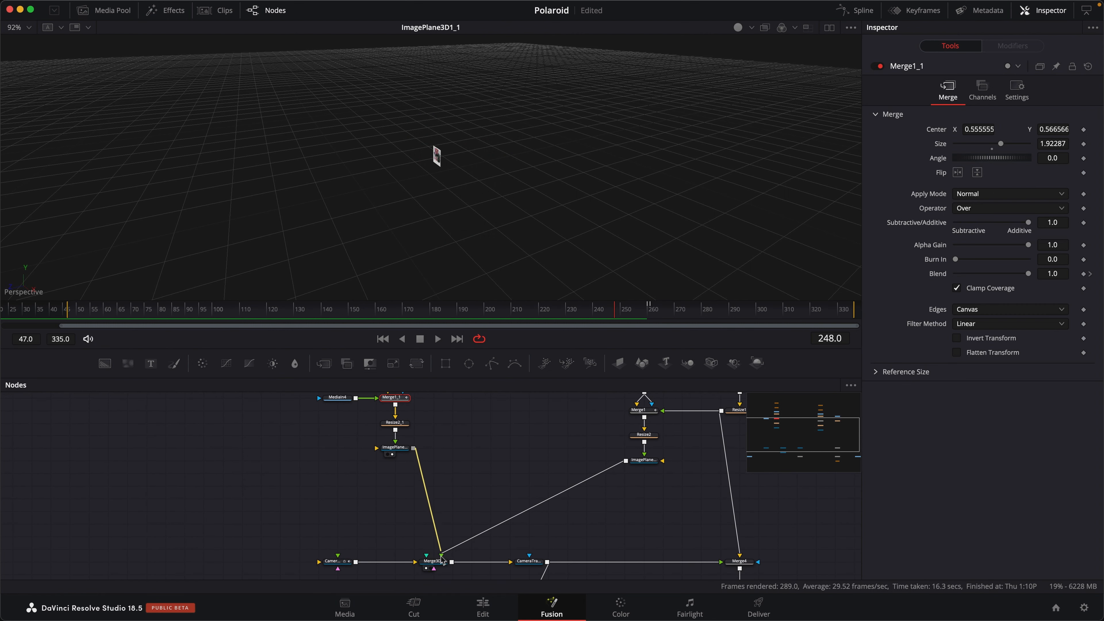
{"action": "left_click", "coordinate": [431, 568]}
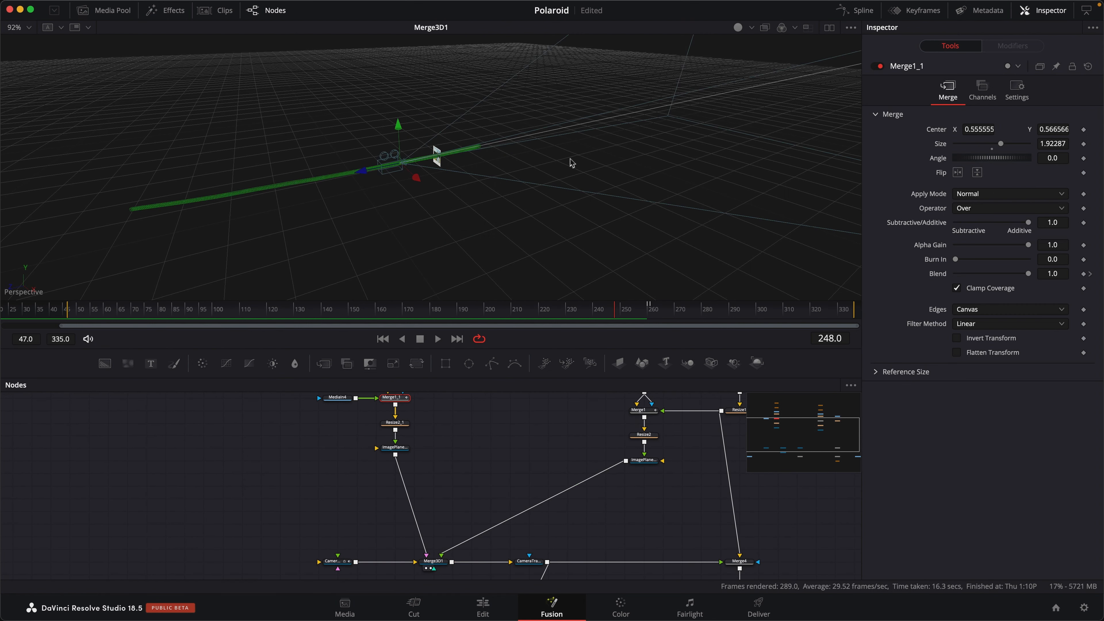
- Connect PointCloud3D1 to Merge3D1 and display the cloud in Point style at size 2.51
{"action": "scroll", "coordinate": [491, 512], "scroll_direction": "down", "scroll_amount": 3}
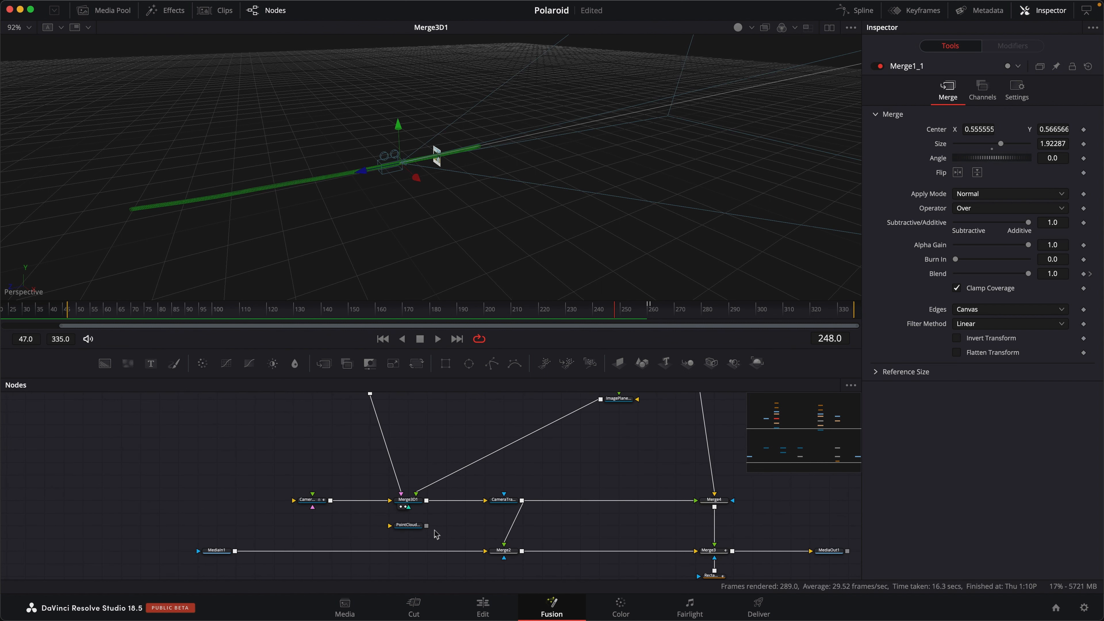
{"action": "left_click_drag", "start_coordinate": [427, 526], "coordinate": [412, 505]}
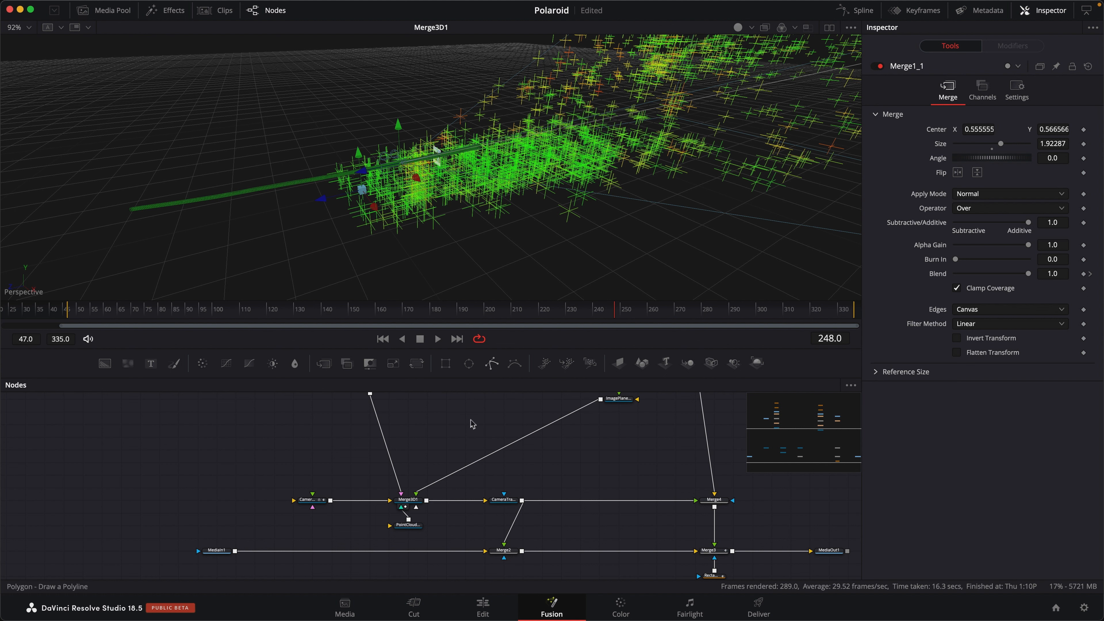
{"action": "left_click", "coordinate": [409, 525]}
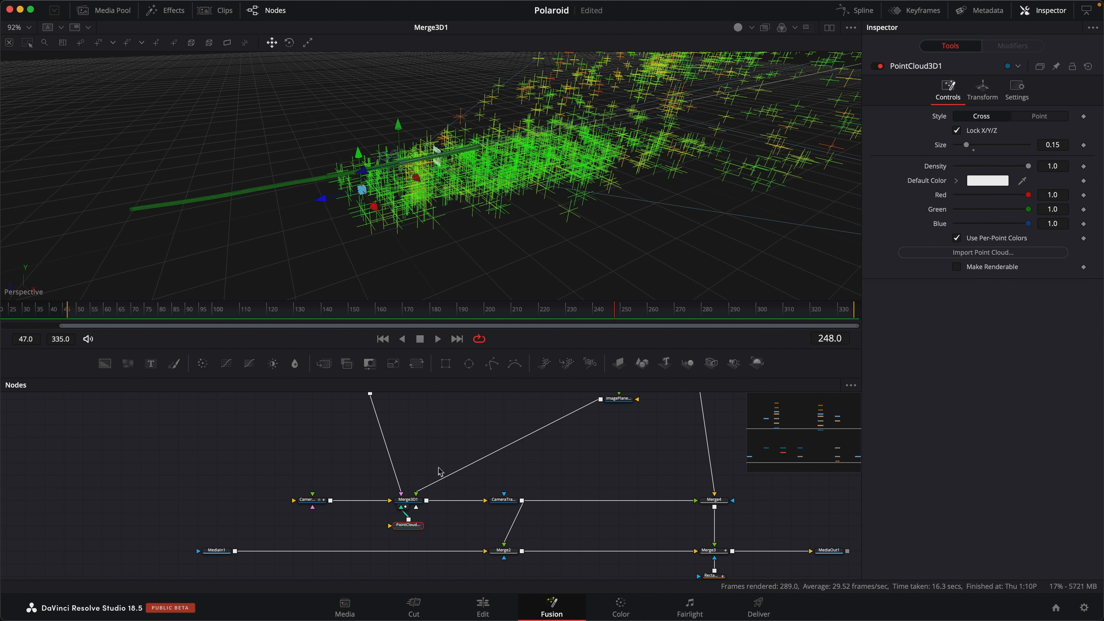
{"action": "left_click", "coordinate": [1040, 117]}
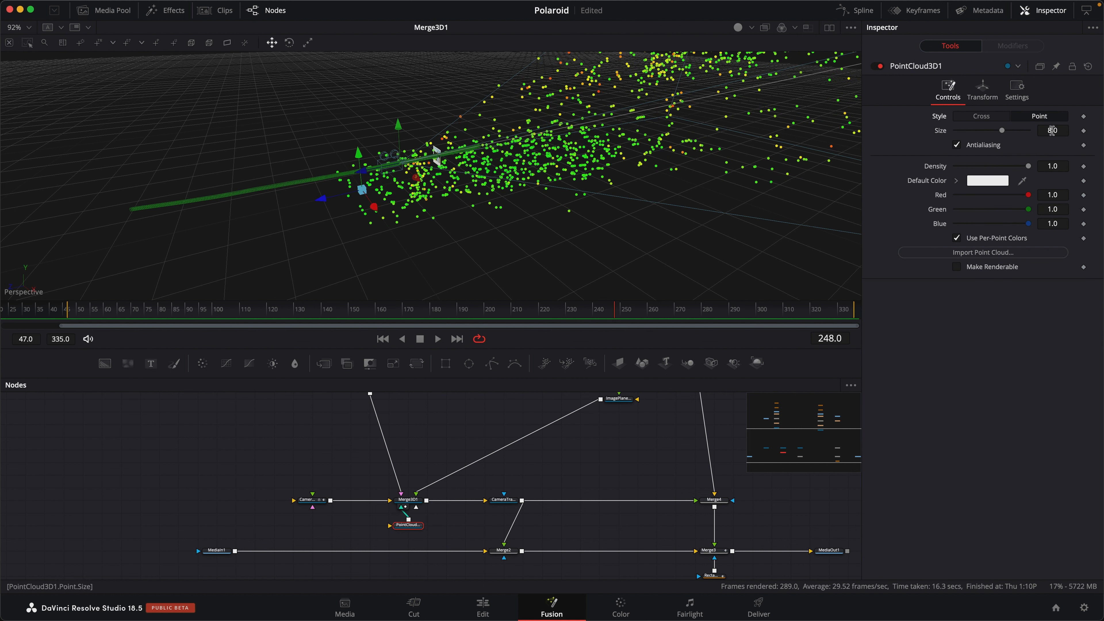
{"action": "left_click_drag", "start_coordinate": [1051, 130], "coordinate": [1002, 132]}
{"action": "left_click_drag", "start_coordinate": [936, 131], "coordinate": [909, 131]}
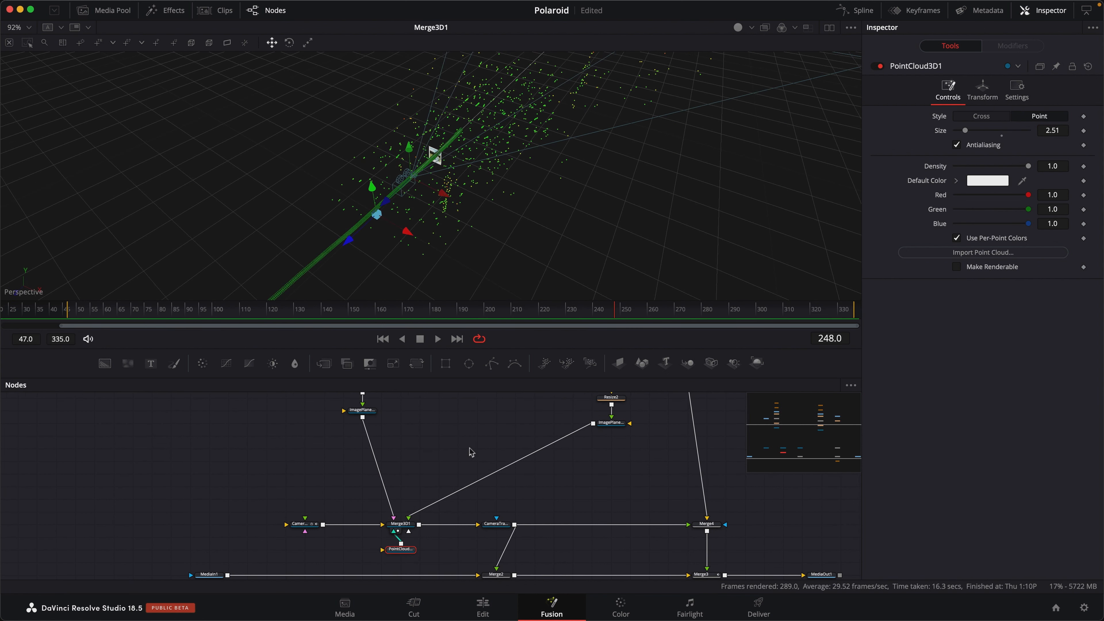
- Set up dual viewers with Merge3 beside the Merge3D1 scene, and go to the first frame, 47
{"action": "scroll", "coordinate": [470, 452], "scroll_direction": "up", "scroll_amount": 5}
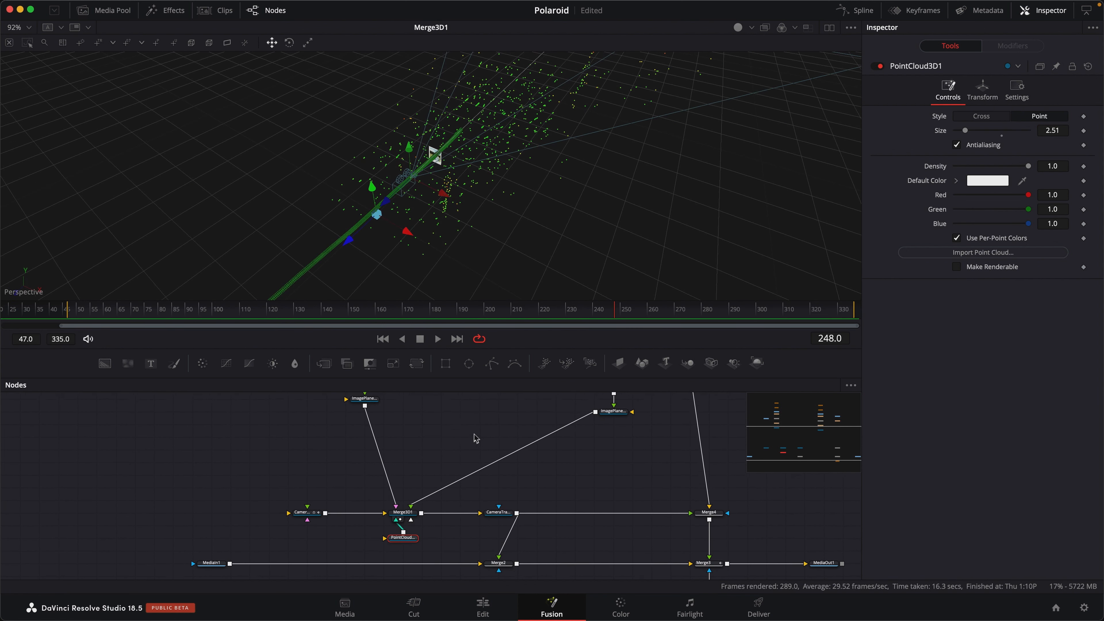
{"action": "scroll", "coordinate": [462, 493], "scroll_direction": "left", "scroll_amount": 1}
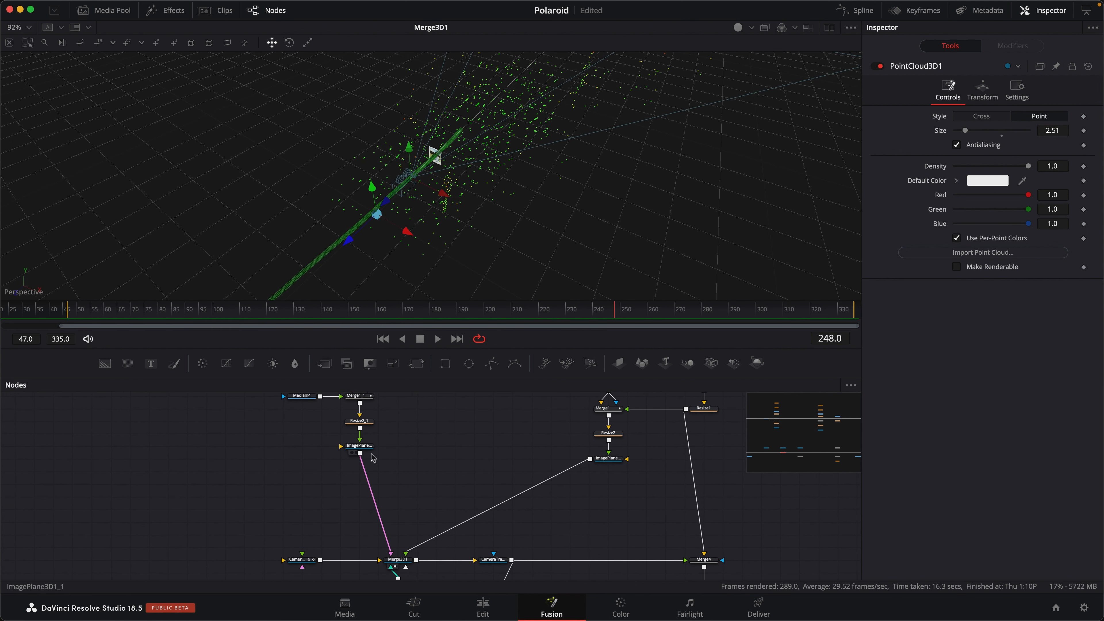
{"action": "left_click", "coordinate": [360, 445]}
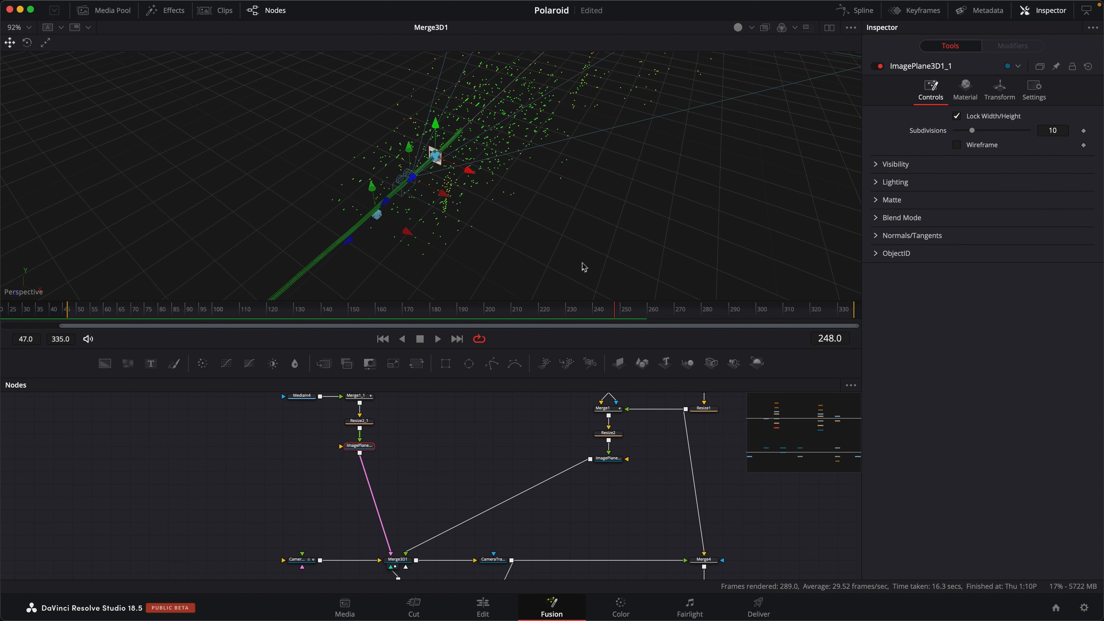
{"action": "scroll", "coordinate": [556, 467], "scroll_direction": "right", "scroll_amount": 10}
{"action": "scroll", "coordinate": [495, 499], "scroll_direction": "down", "scroll_amount": 4}
{"action": "left_click", "coordinate": [498, 524]}
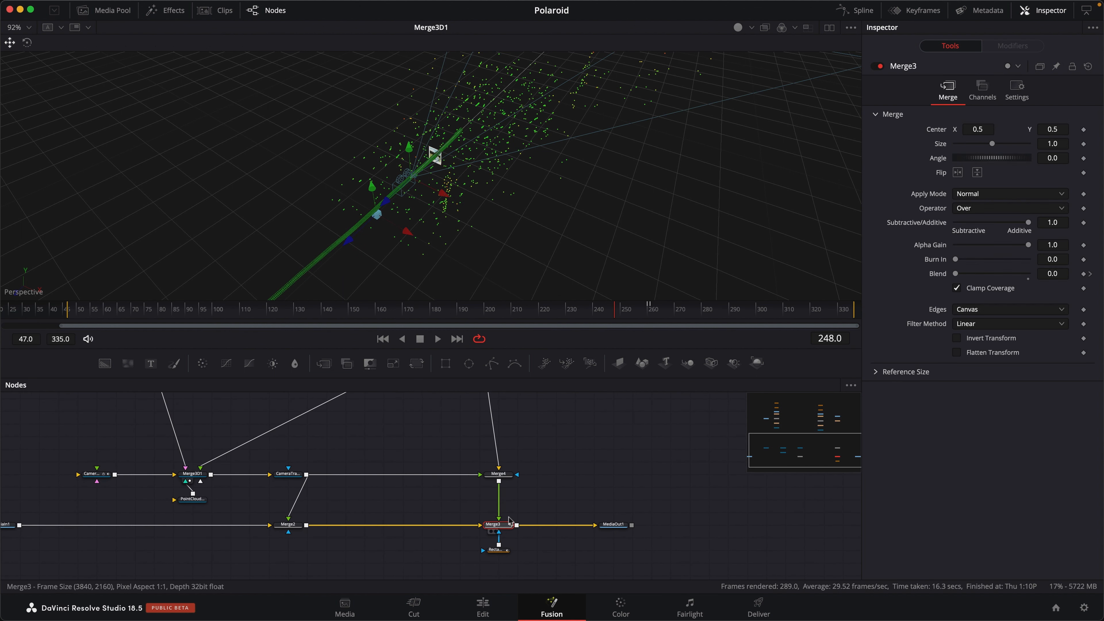
{"action": "left_click", "coordinate": [828, 28]}
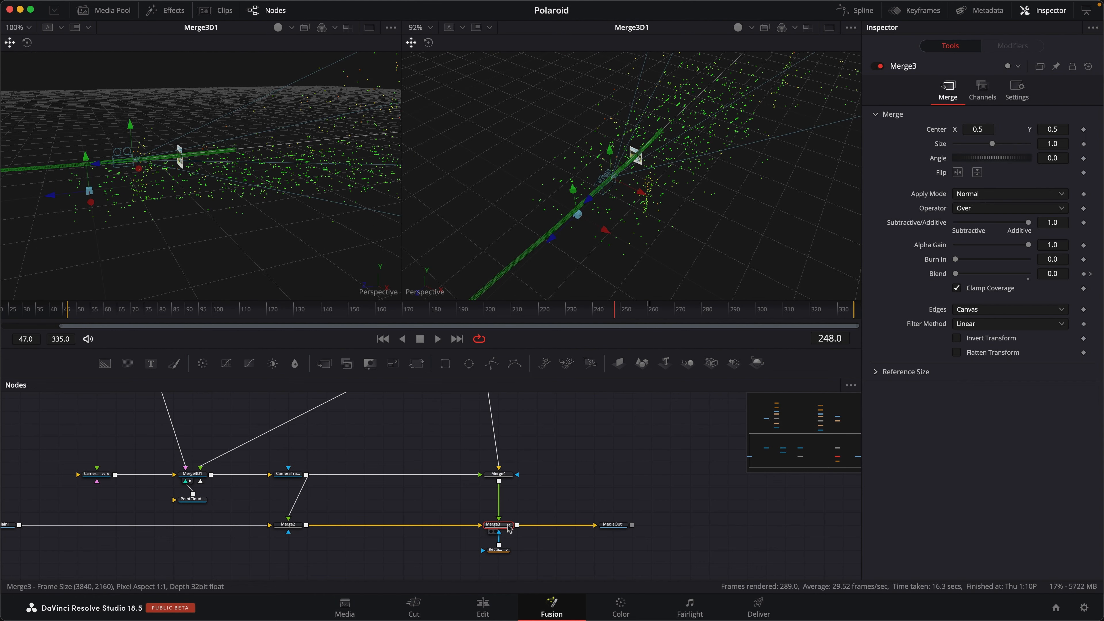
{"action": "key", "text": "2"}
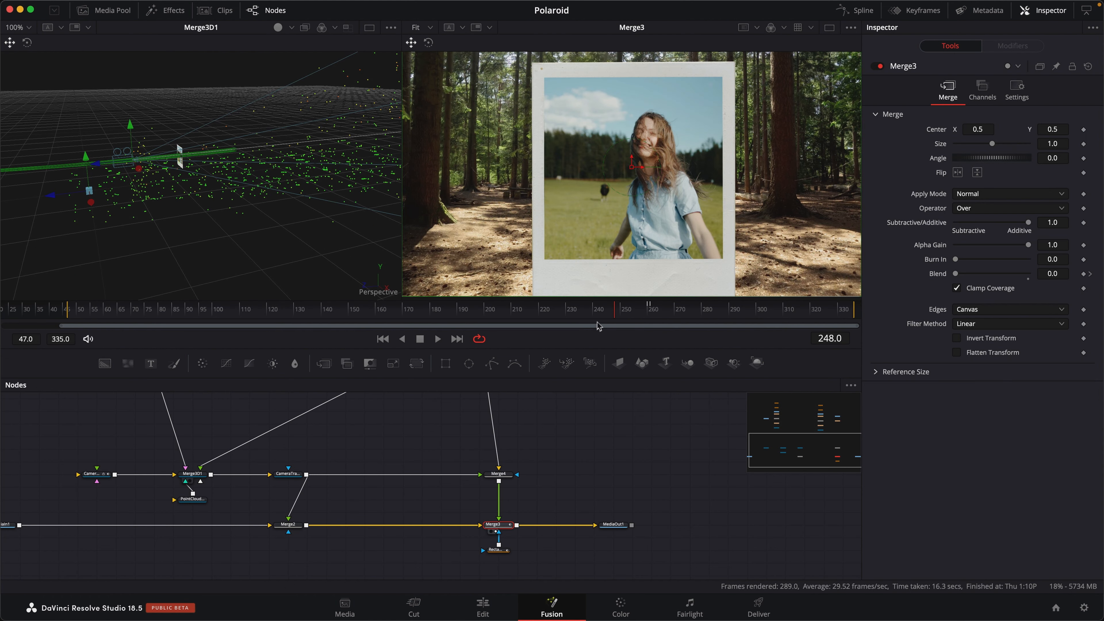
{"action": "left_click", "coordinate": [382, 339]}
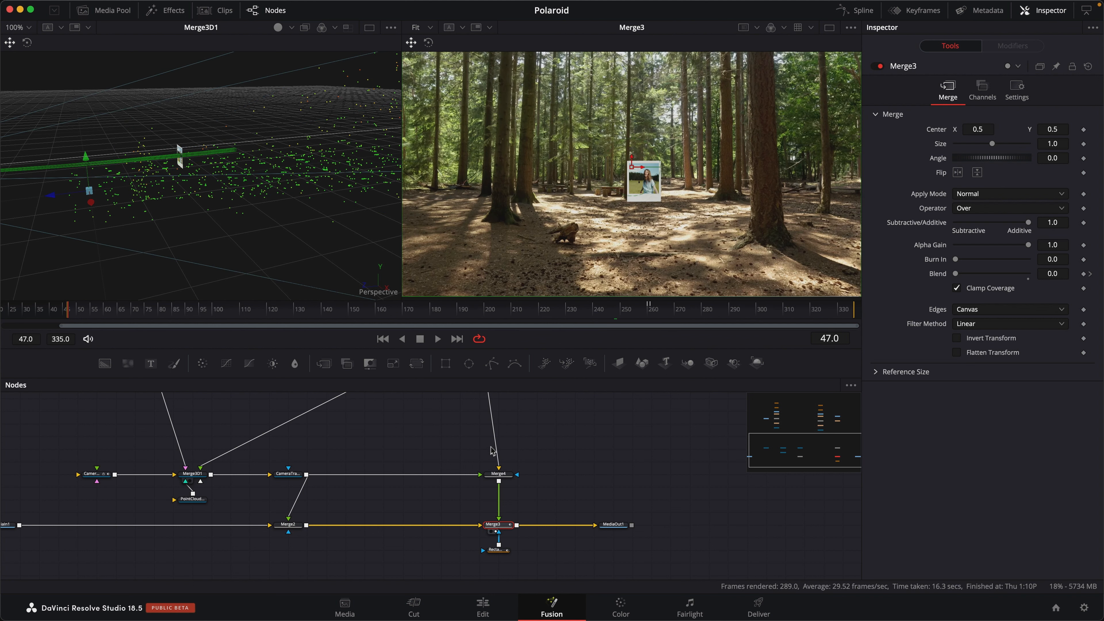
{"action": "left_click_drag", "start_coordinate": [582, 404], "coordinate": [671, 414]}
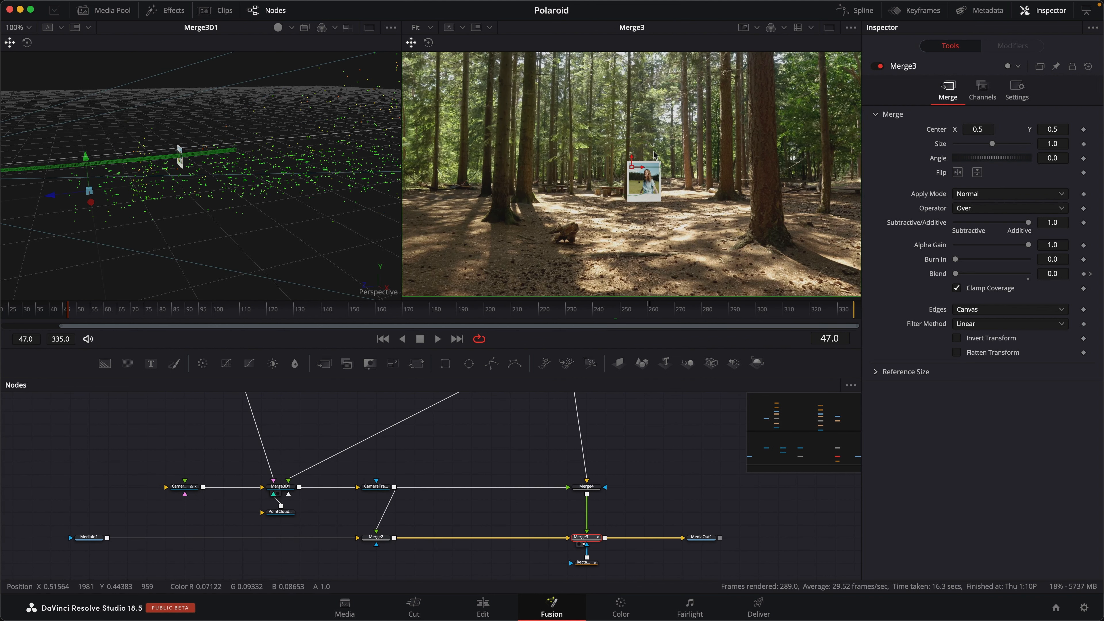
{"action": "scroll", "coordinate": [543, 179], "scroll_direction": "down", "scroll_amount": 1}
{"action": "scroll", "coordinate": [543, 180], "scroll_direction": "down", "scroll_amount": 2}
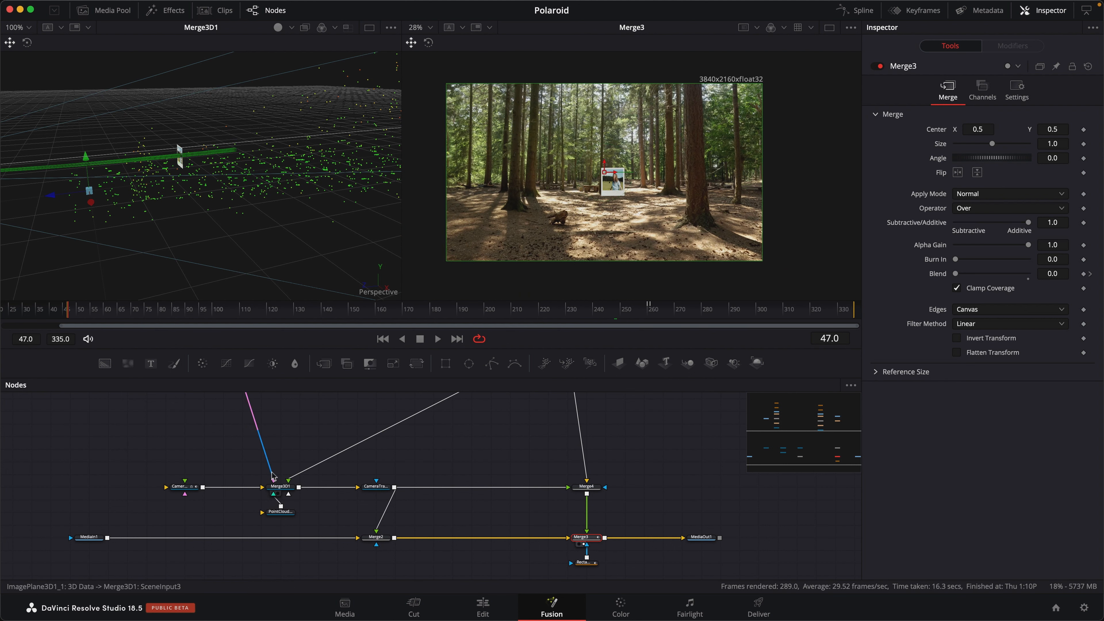
{"action": "scroll", "coordinate": [288, 509], "scroll_direction": "up", "scroll_amount": 5}
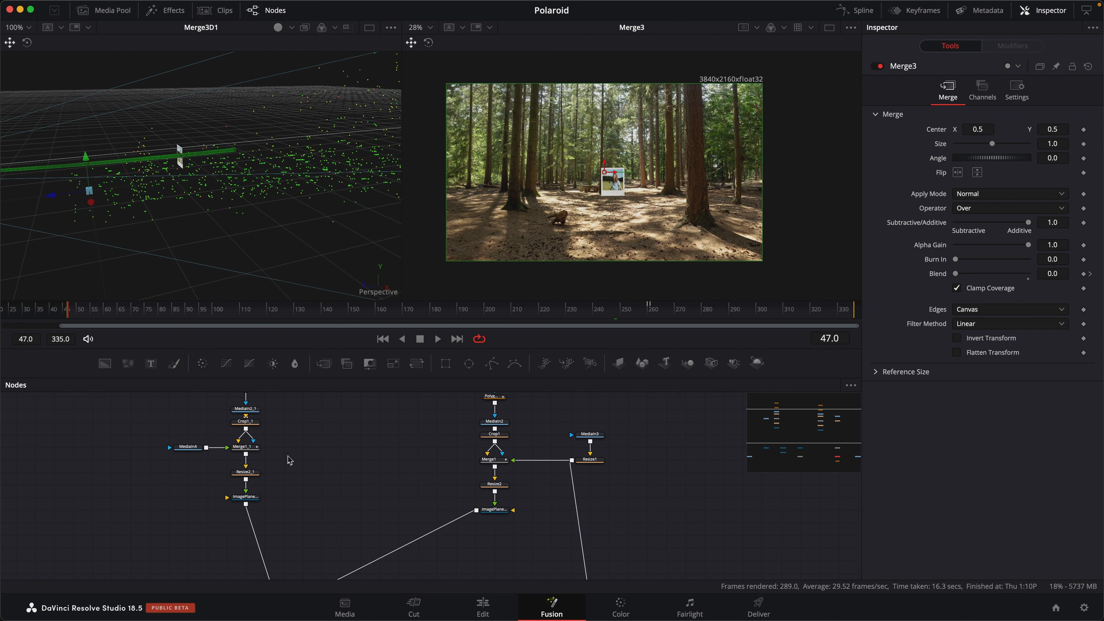
- Move ImagePlane3D1_1 closer to the camera and above and to the left of the original Polaroid in the forest shot
{"action": "scroll", "coordinate": [289, 459], "scroll_direction": "left", "scroll_amount": 3}
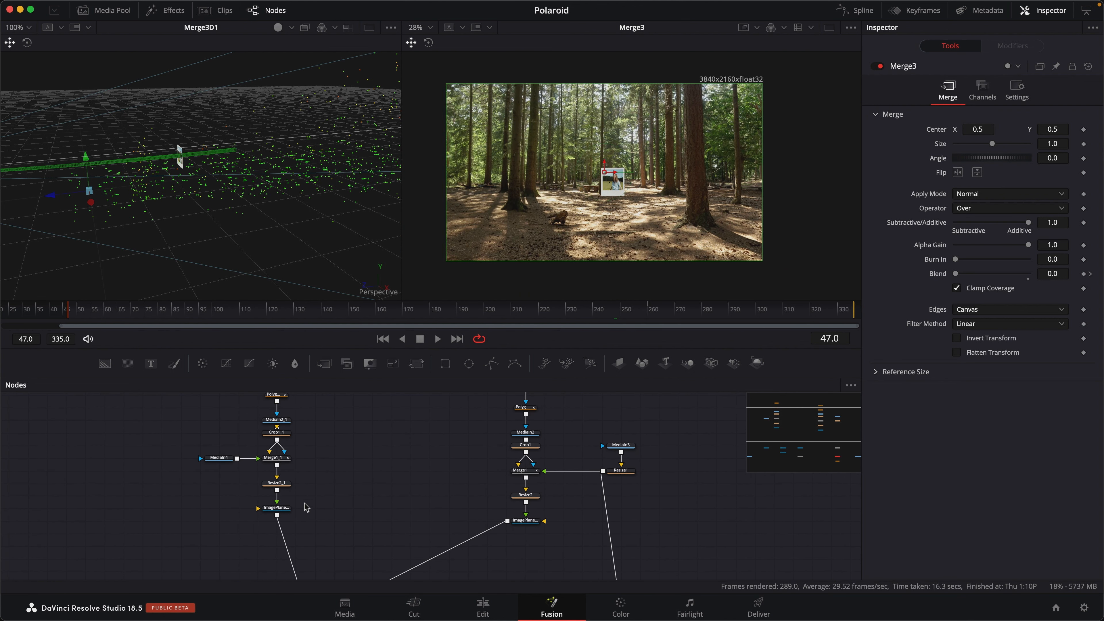
{"action": "left_click", "coordinate": [283, 513]}
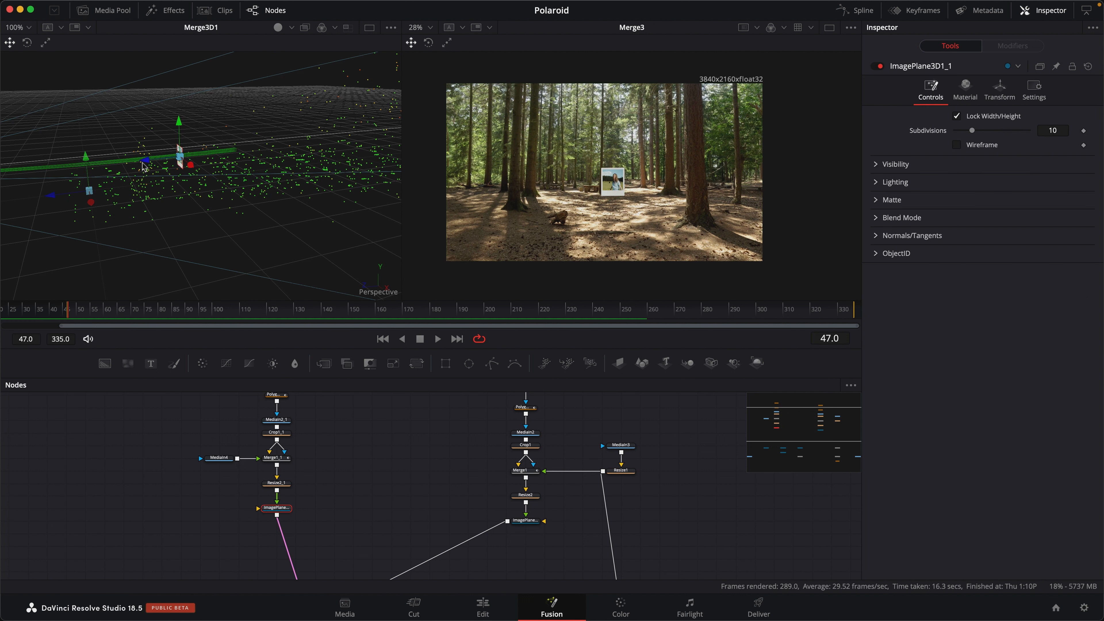
{"action": "left_click_drag", "start_coordinate": [153, 167], "coordinate": [112, 167]}
{"action": "left_click_drag", "start_coordinate": [191, 156], "coordinate": [158, 146]}
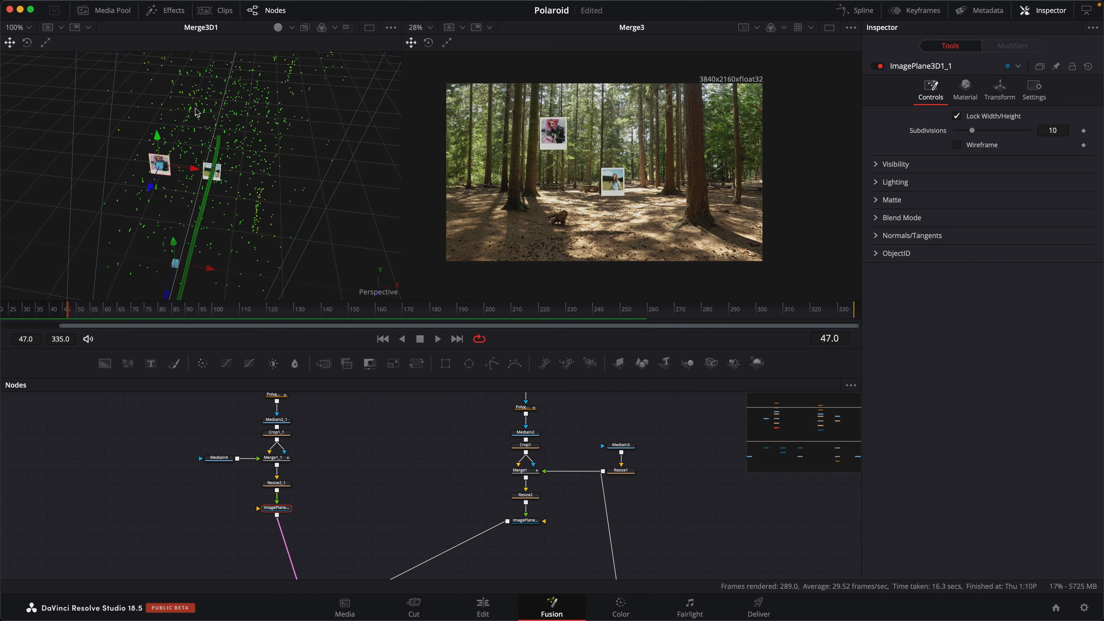
- Rotate ImagePlane3D1_1 so the new Polaroid hangs at a clockwise tilt, and check its placement in the 3D scene
{"action": "left_click", "coordinate": [27, 42]}
{"action": "left_click_drag", "start_coordinate": [112, 215], "coordinate": [149, 197]}
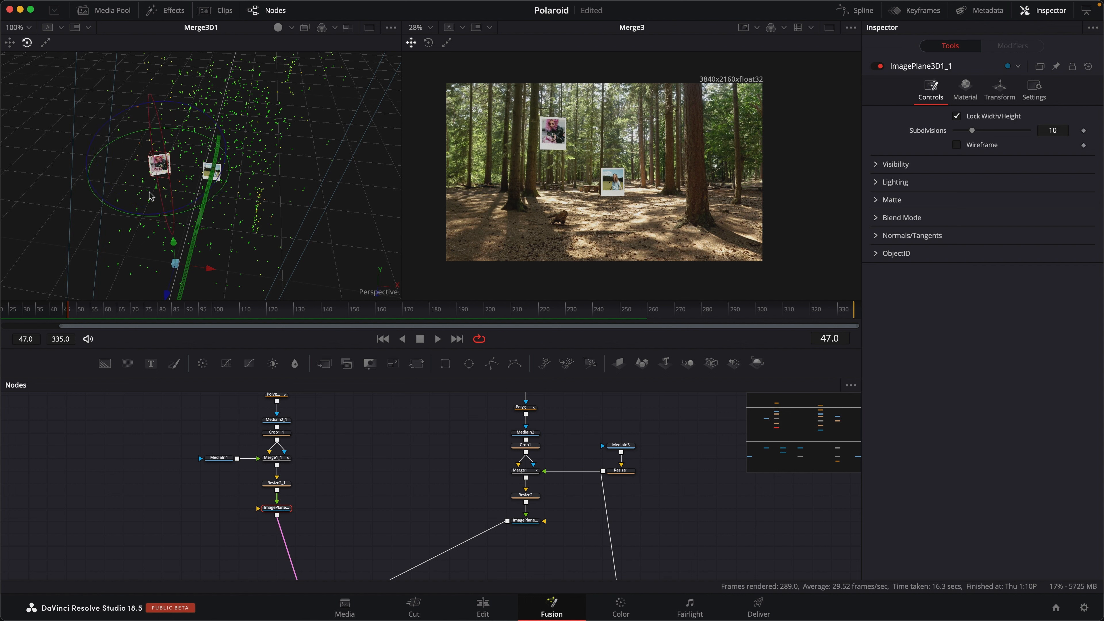
{"action": "left_click_drag", "start_coordinate": [130, 106], "coordinate": [150, 106]}
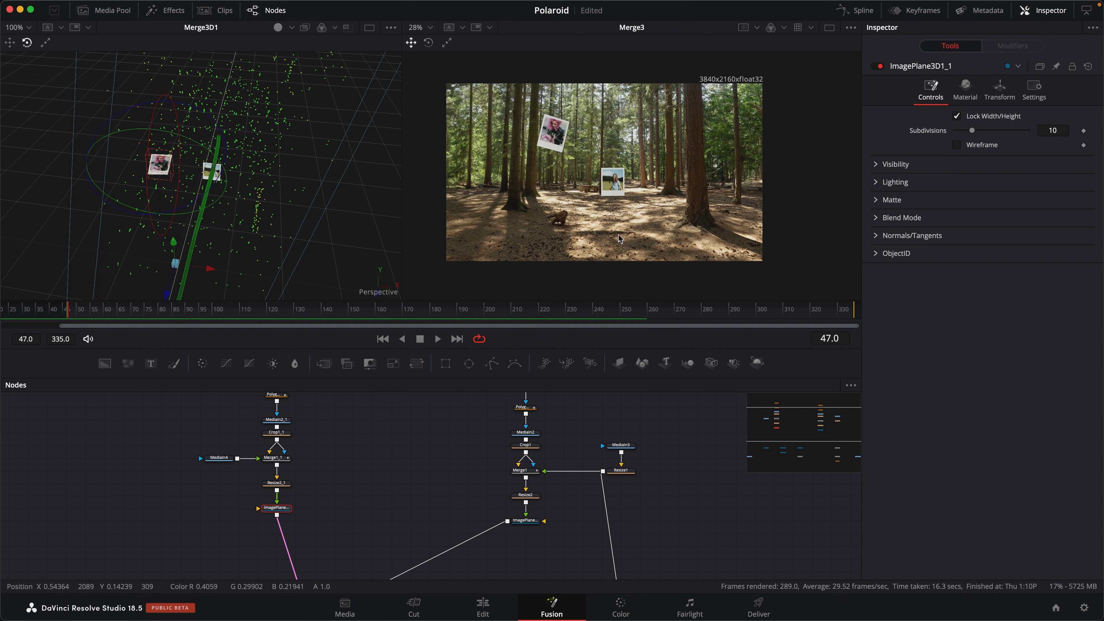
{"action": "left_click_drag", "start_coordinate": [287, 159], "coordinate": [219, 157]}
{"action": "scroll", "coordinate": [202, 170], "scroll_direction": "down", "scroll_amount": 3}
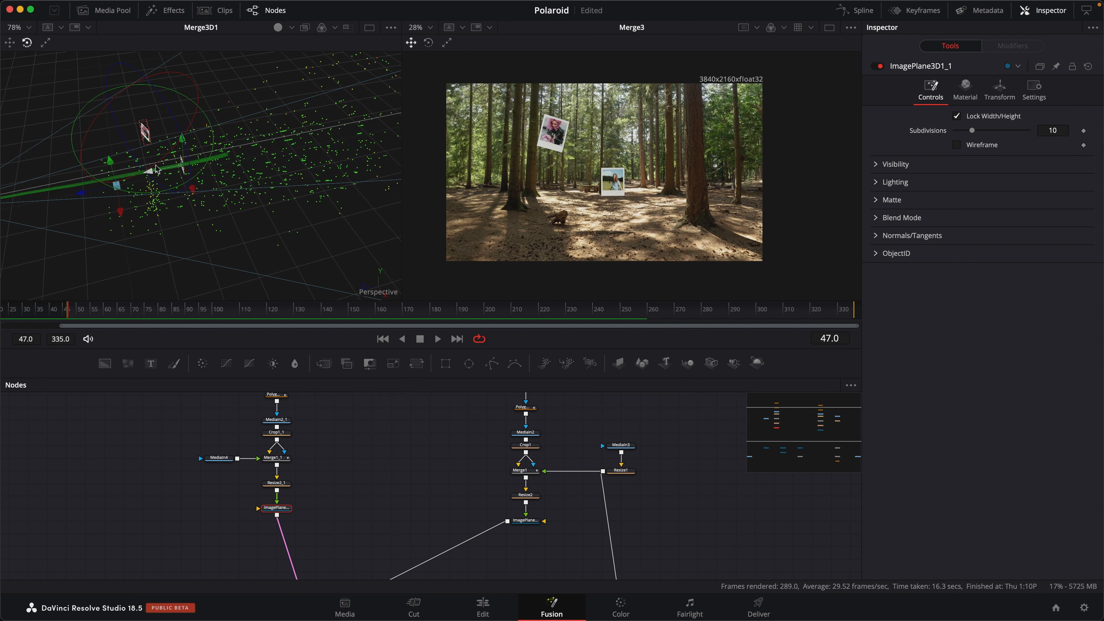
{"action": "left_click_drag", "start_coordinate": [269, 185], "coordinate": [380, 153]}
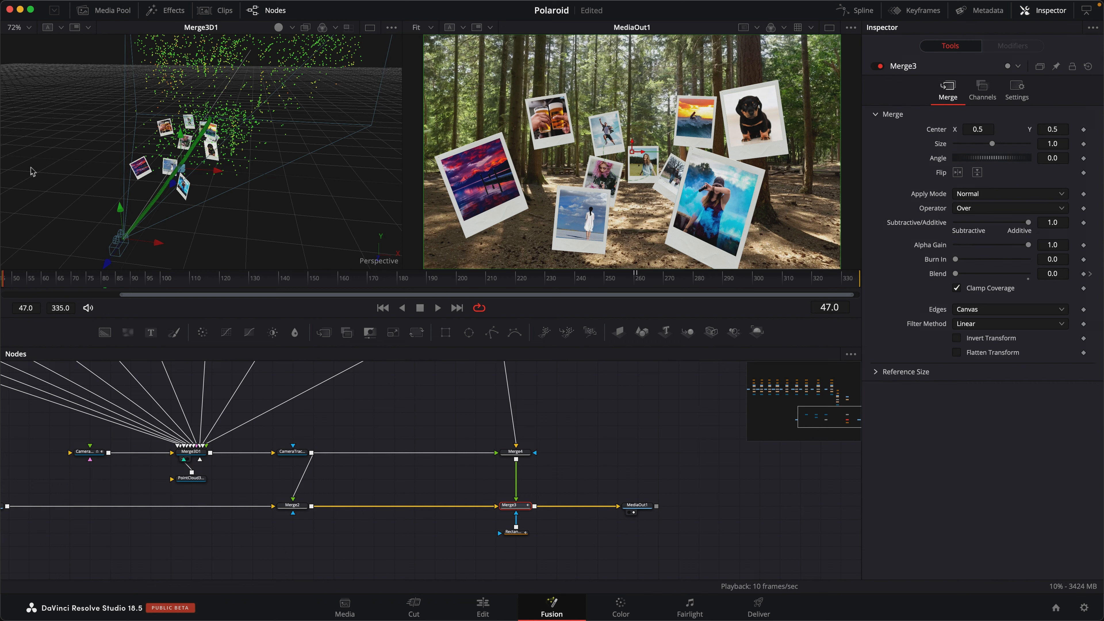
- Examine the Polaroid arrangement in the 3D scene and scrub through the transition up to frame 265, ending at frame 176
{"action": "left_click_drag", "start_coordinate": [307, 176], "coordinate": [263, 179]}
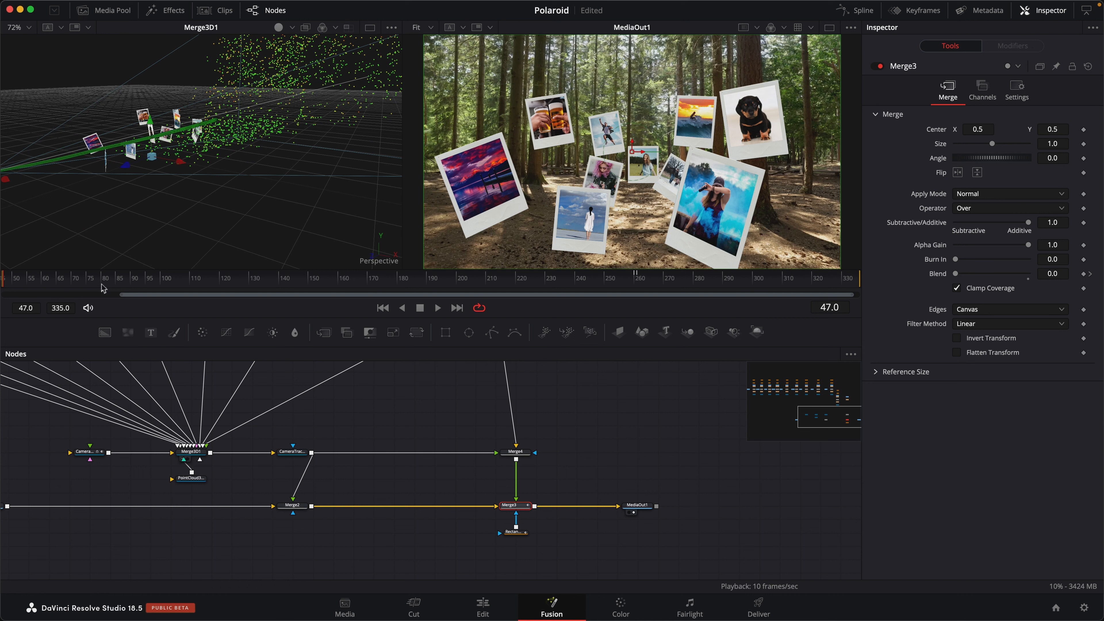
{"action": "left_click_drag", "start_coordinate": [24, 281], "coordinate": [255, 290]}
{"action": "left_click_drag", "start_coordinate": [604, 287], "coordinate": [639, 285]}
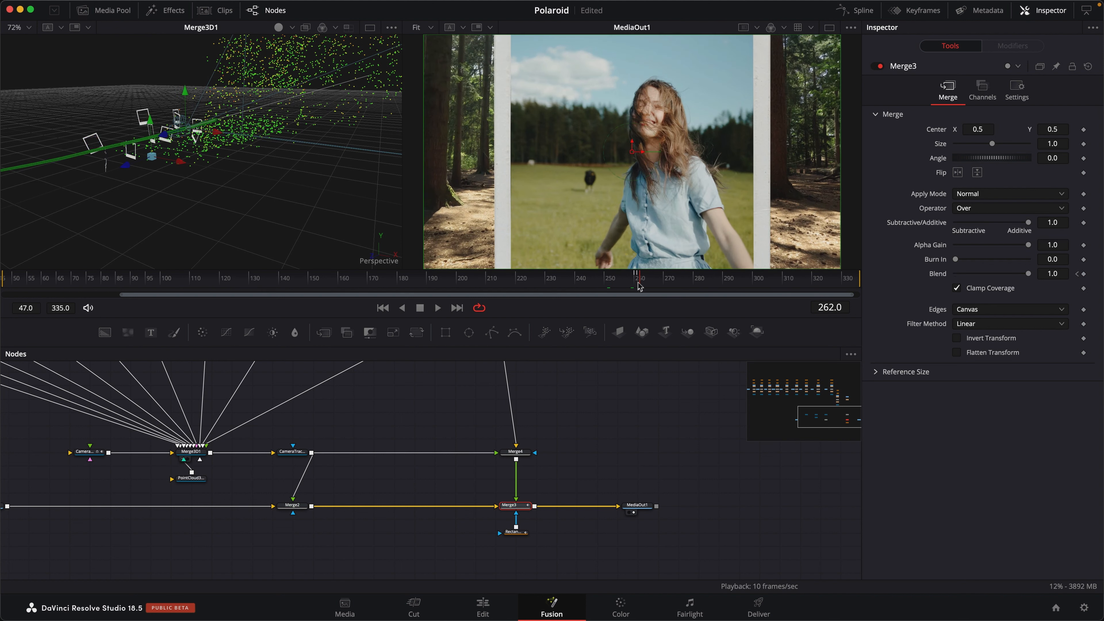
{"action": "left_click_drag", "start_coordinate": [643, 285], "coordinate": [658, 285]}
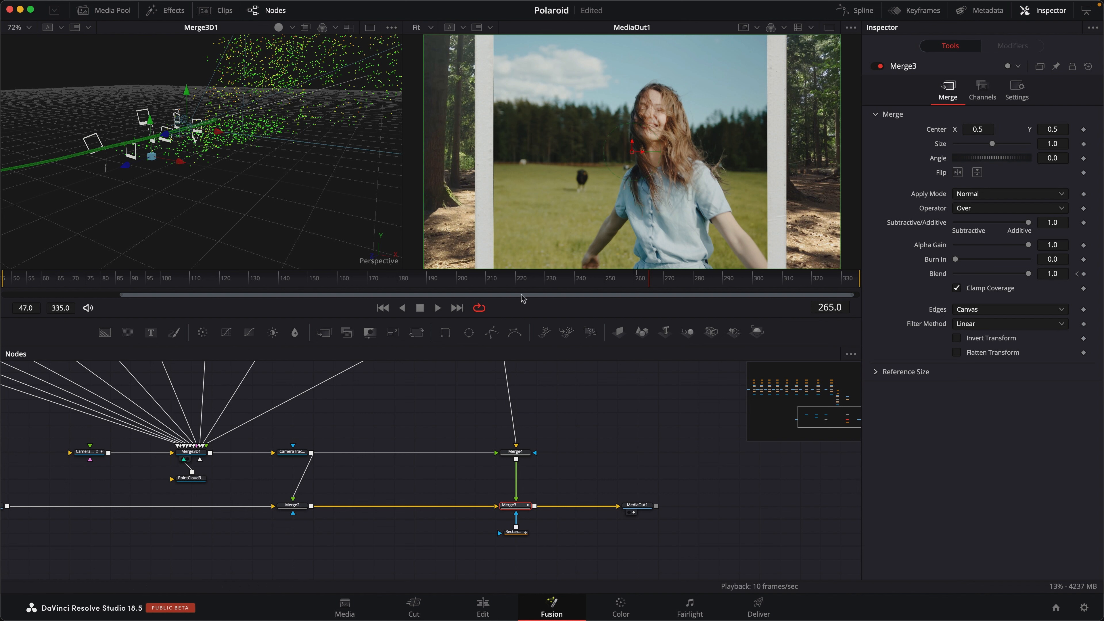
{"action": "left_click", "coordinate": [384, 279]}
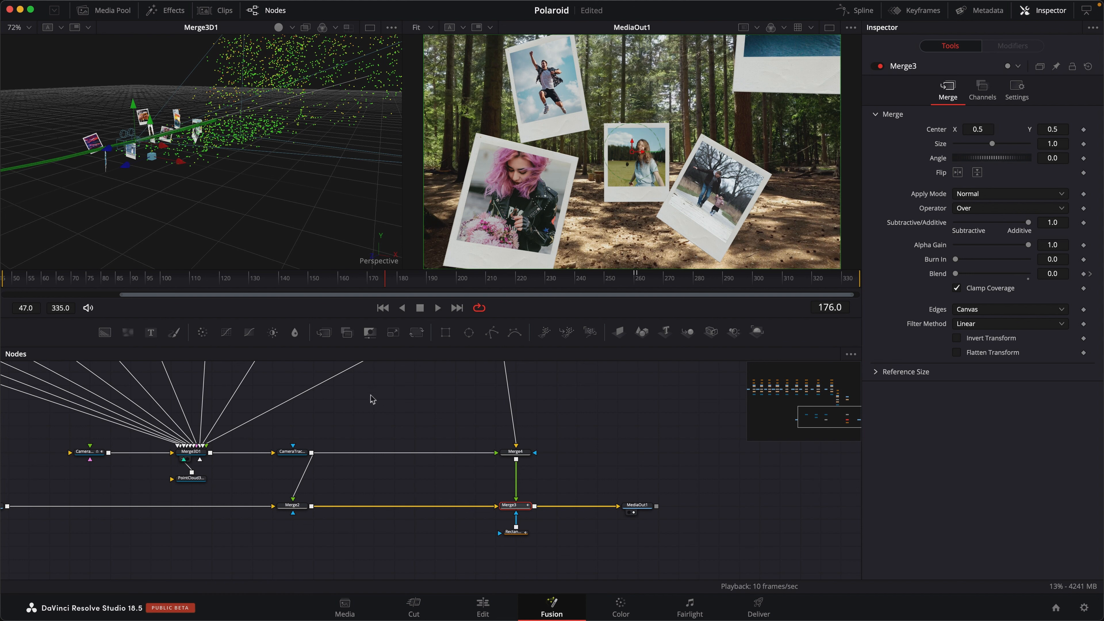
- Switch to a single MediaOut1 viewer and set CameraTracker1_Renderer's renderer type to Software Renderer
{"action": "scroll", "coordinate": [378, 398], "scroll_direction": "down", "scroll_amount": 2}
{"action": "scroll", "coordinate": [378, 398], "scroll_direction": "left", "scroll_amount": 2}
{"action": "left_click", "coordinate": [311, 436]}
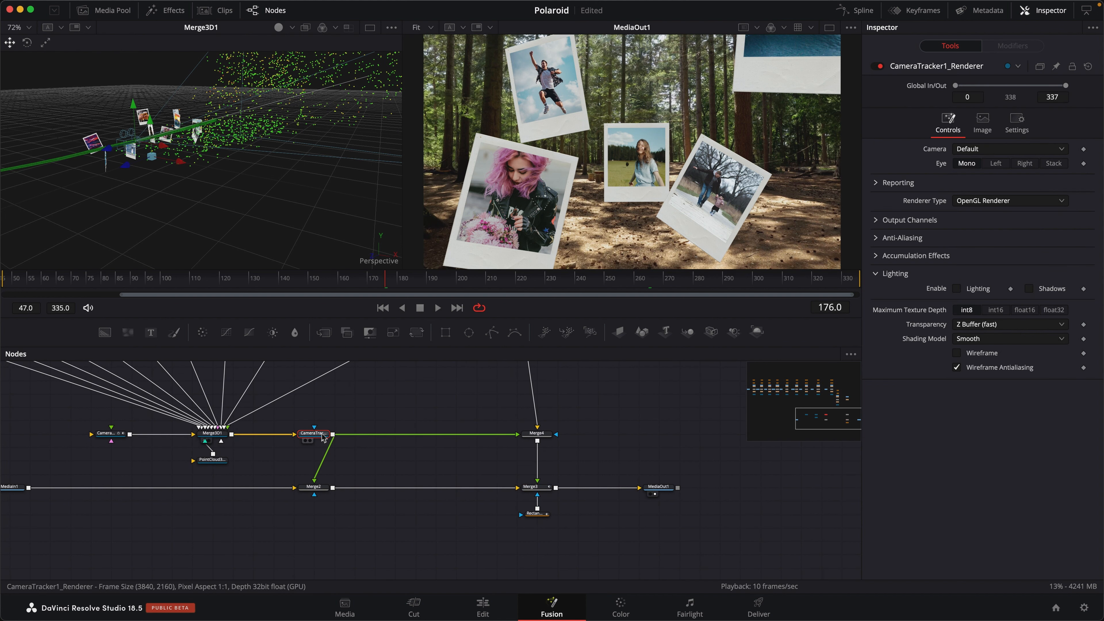
{"action": "left_click", "coordinate": [829, 28]}
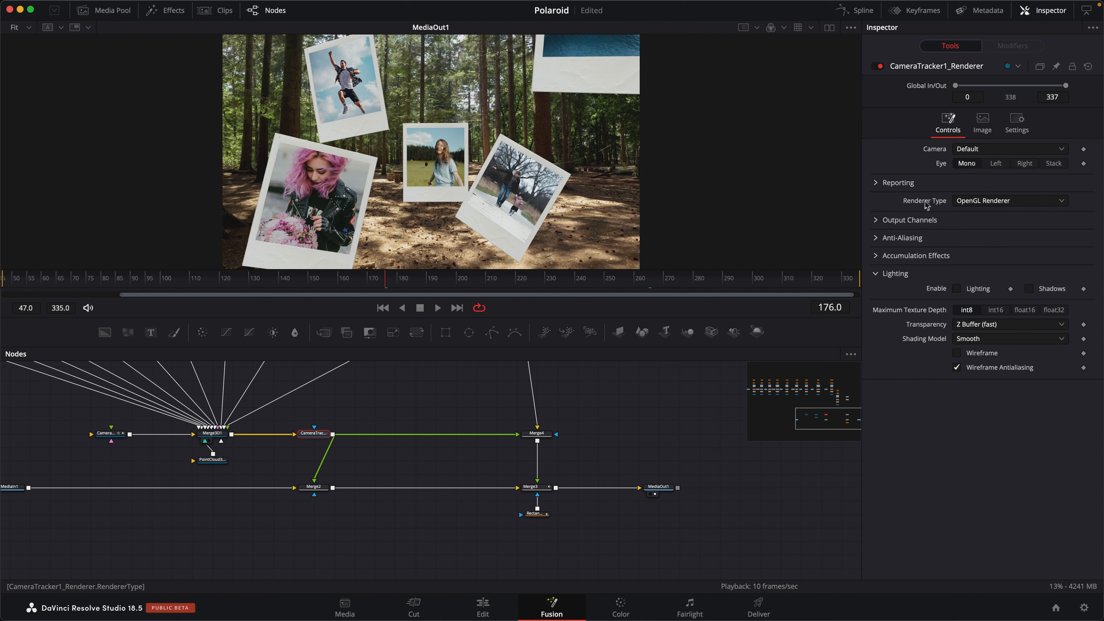
{"action": "left_click", "coordinate": [991, 205]}
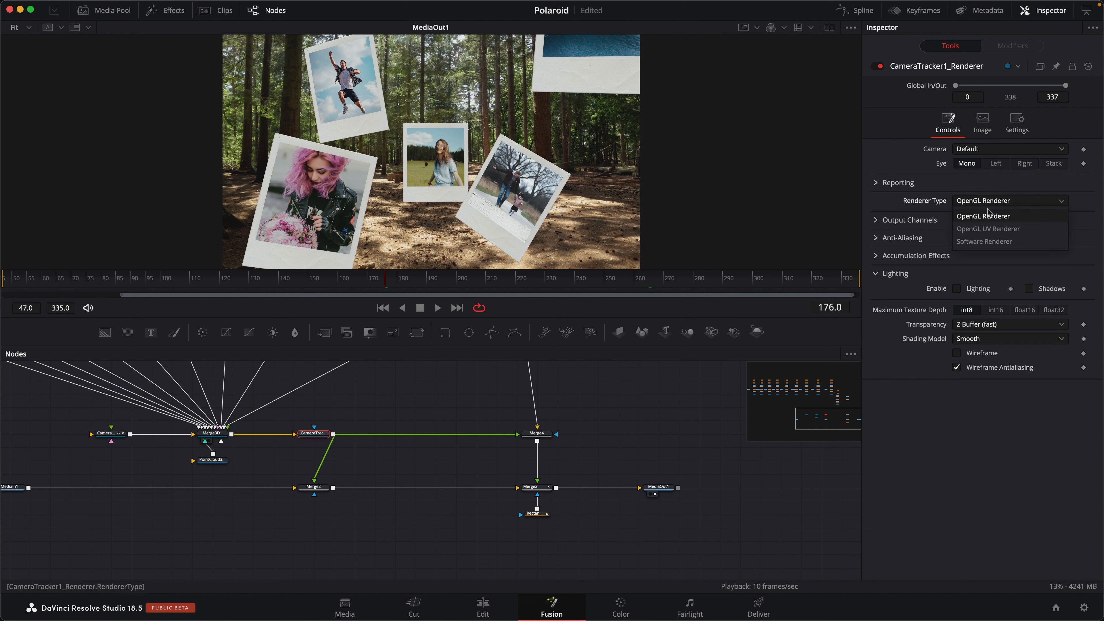
{"action": "left_click", "coordinate": [979, 243]}
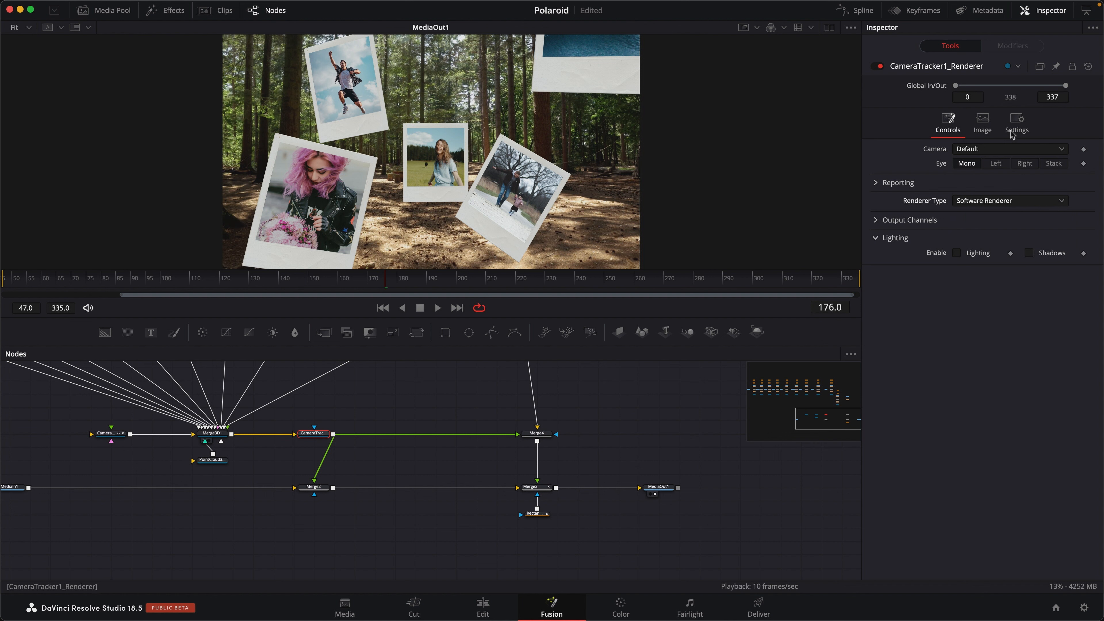
- Enable motion blur with quality 8 on CameraTracker1_Renderer and inspect the Polaroid edges
{"action": "left_click", "coordinate": [1015, 121]}
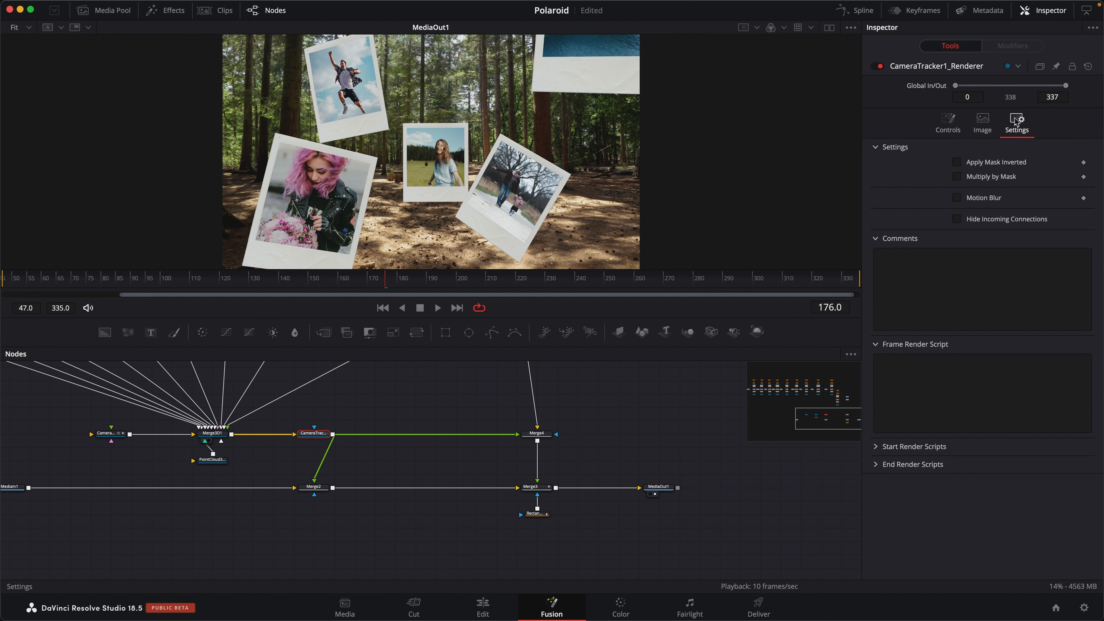
{"action": "left_click", "coordinate": [983, 200]}
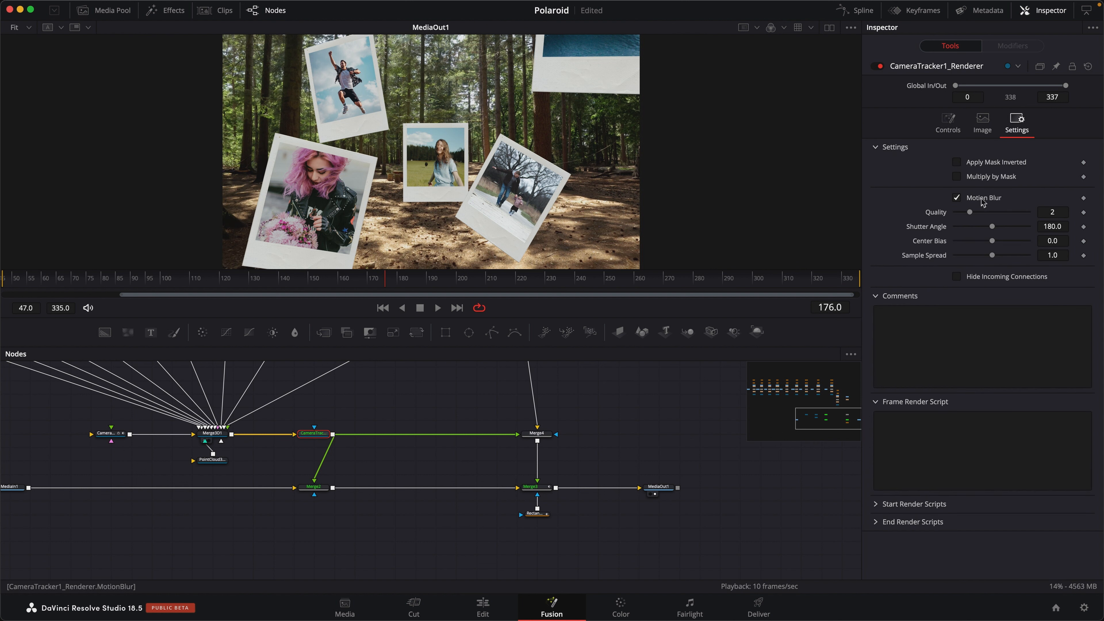
{"action": "left_click", "coordinate": [1008, 216]}
{"action": "scroll", "coordinate": [440, 152], "scroll_direction": "up", "scroll_amount": 6}
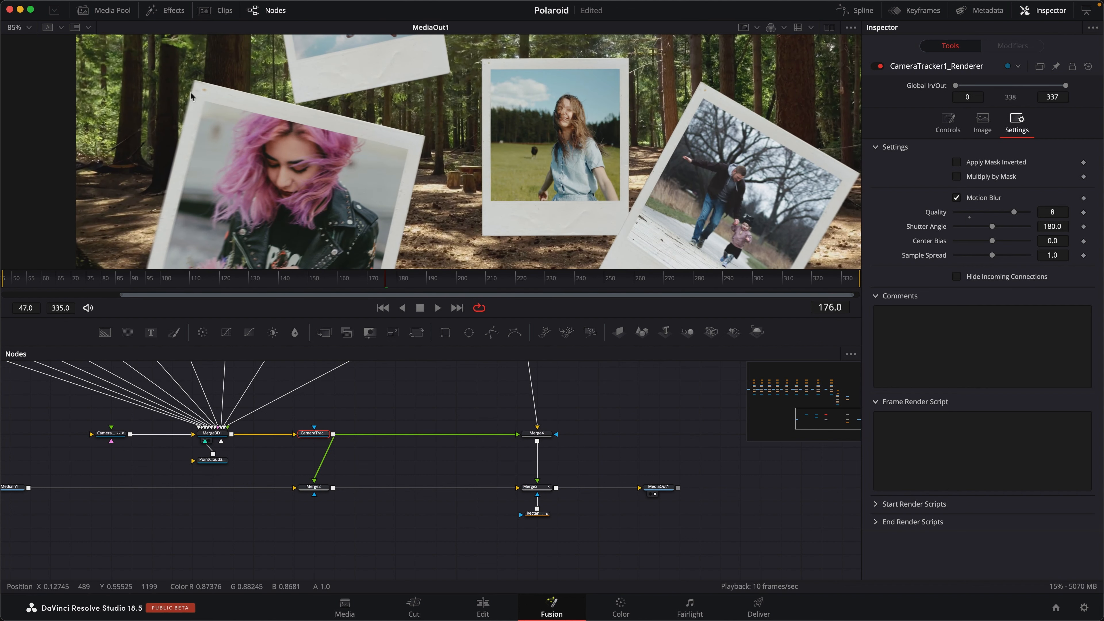
{"action": "scroll", "coordinate": [187, 116], "scroll_direction": "down", "scroll_amount": 6}
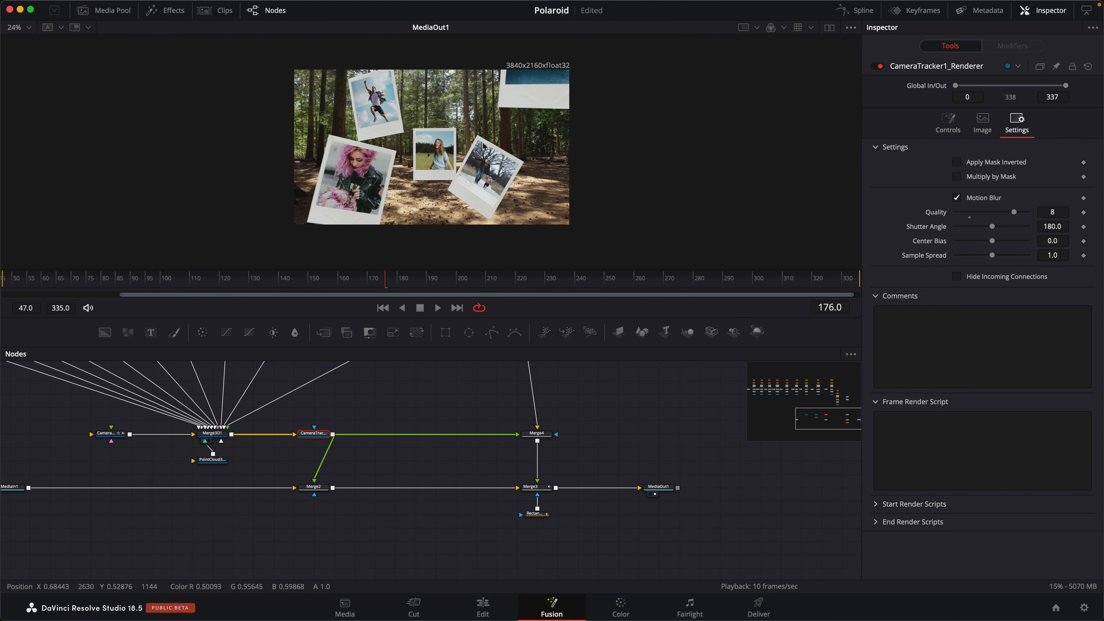
- Play back the finished Polaroid composite on the edit timeline from the start
{"action": "left_click", "coordinate": [483, 606]}
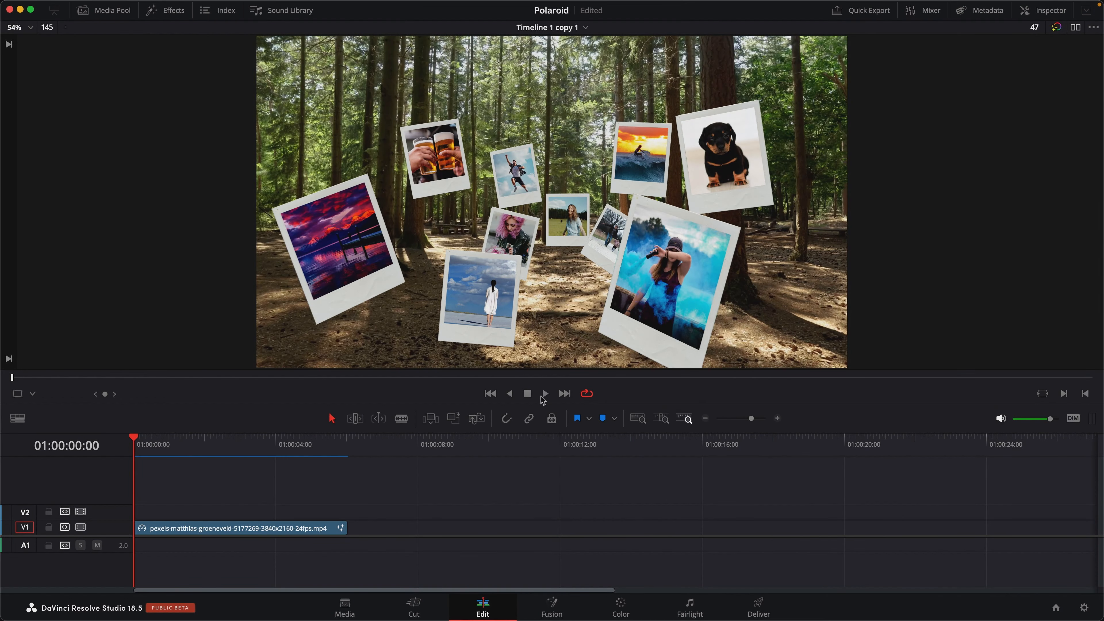
{"action": "key", "text": "space"}
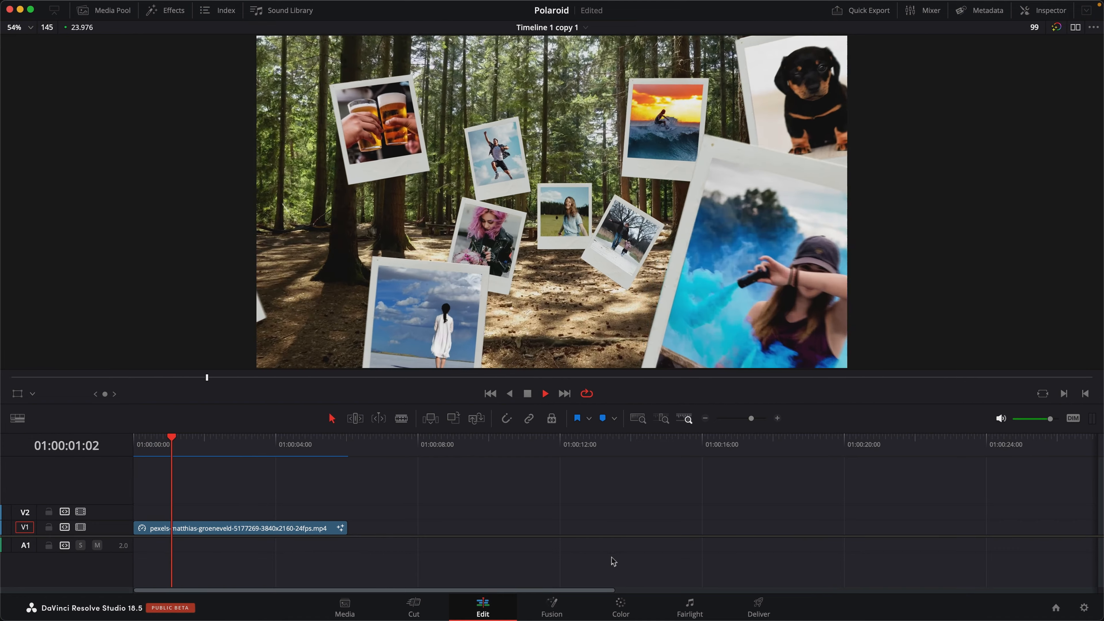